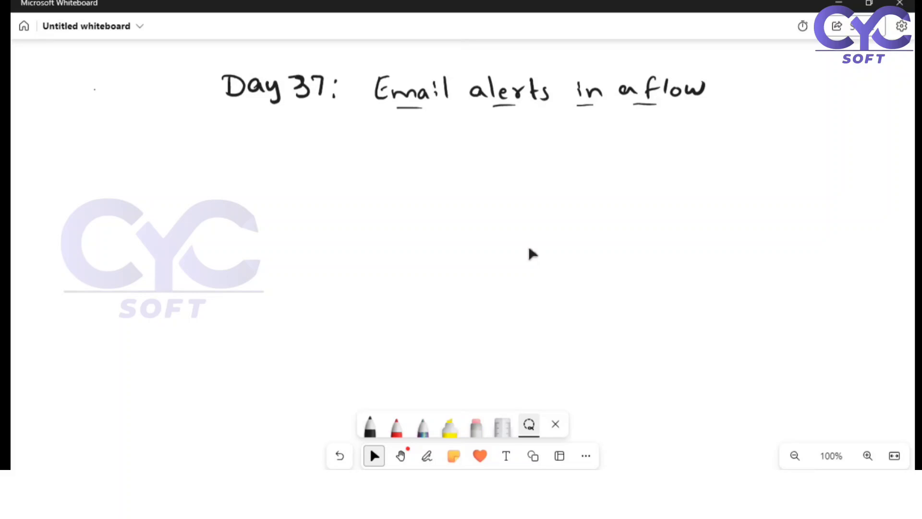
Step: Switch to the Create Follow up task on Lead flow in Chrome and examine the send email action's settings
{"action": "scroll", "coordinate": [529, 249], "scroll_direction": "up", "scroll_amount": 1}
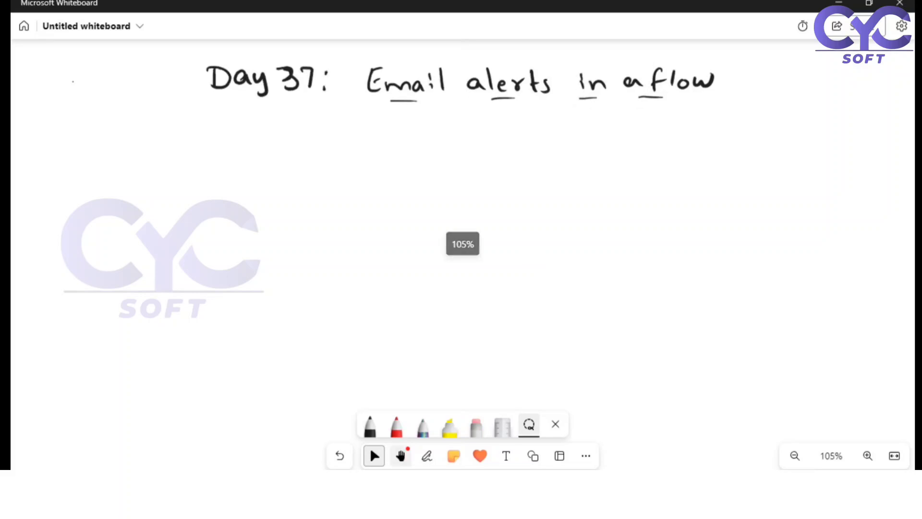
{"action": "left_click", "coordinate": [412, 497]}
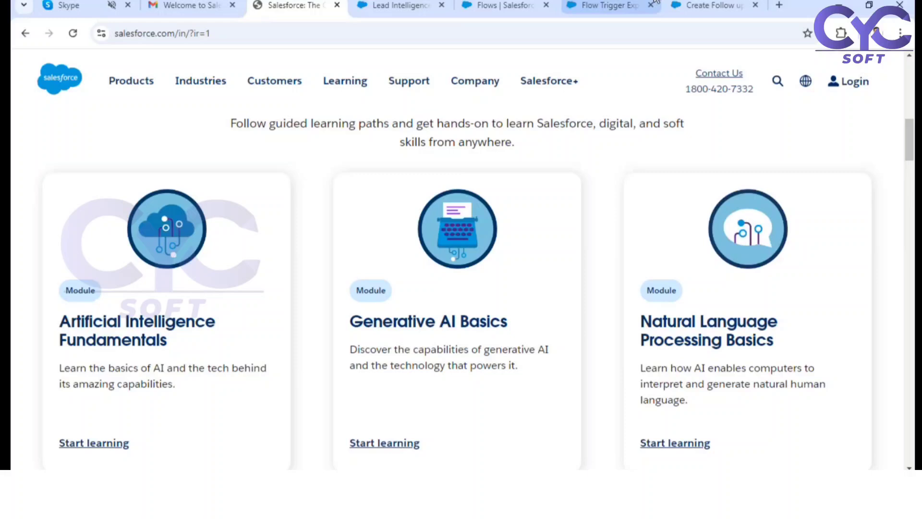
{"action": "left_click", "coordinate": [711, 6]}
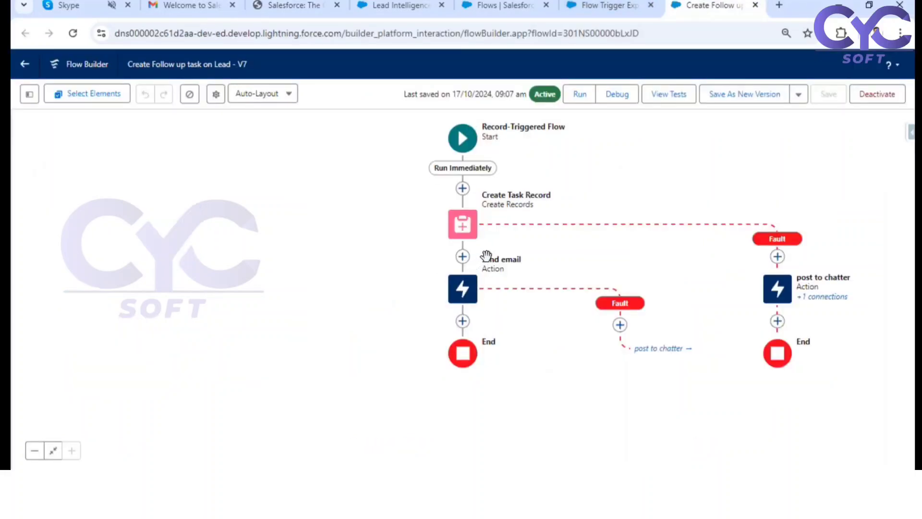
{"action": "double_click", "coordinate": [467, 297]}
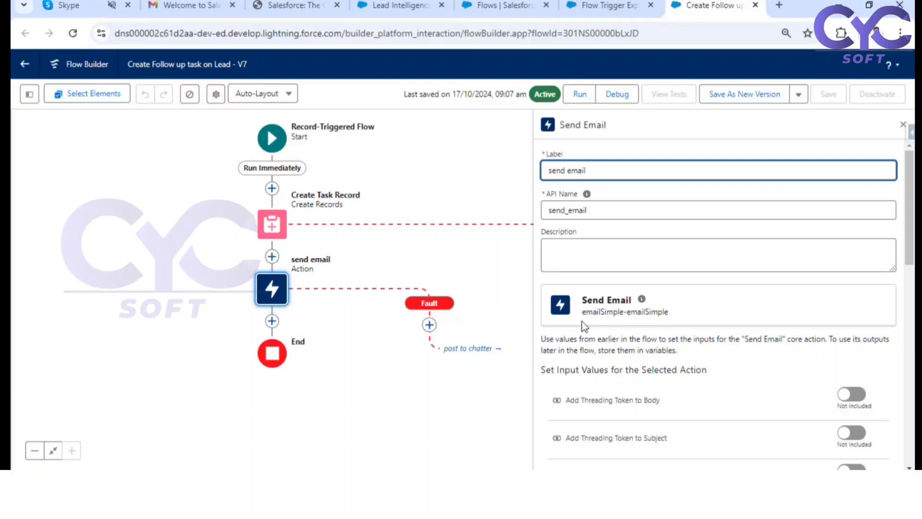
{"action": "scroll", "coordinate": [675, 321], "scroll_direction": "down", "scroll_amount": 4}
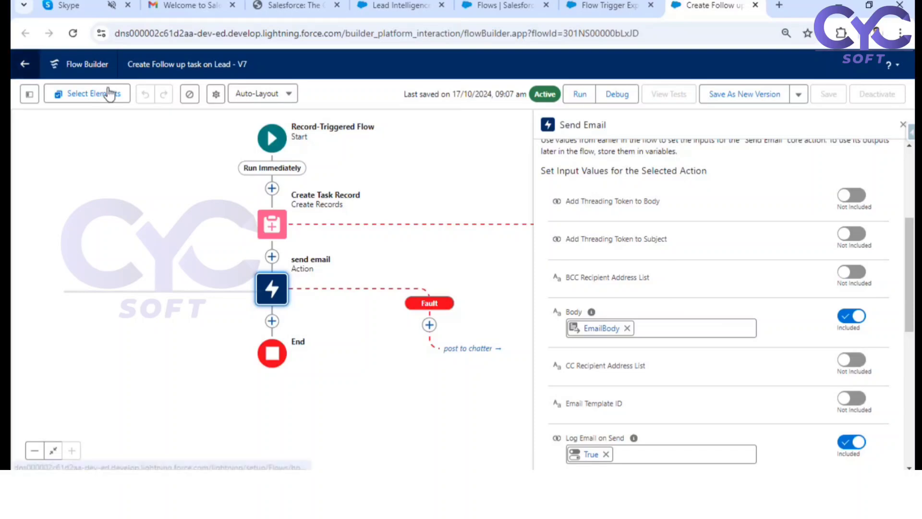
Step: Open the flow's EmailBody text template to read its body, and close it without changes
{"action": "left_click", "coordinate": [30, 94]}
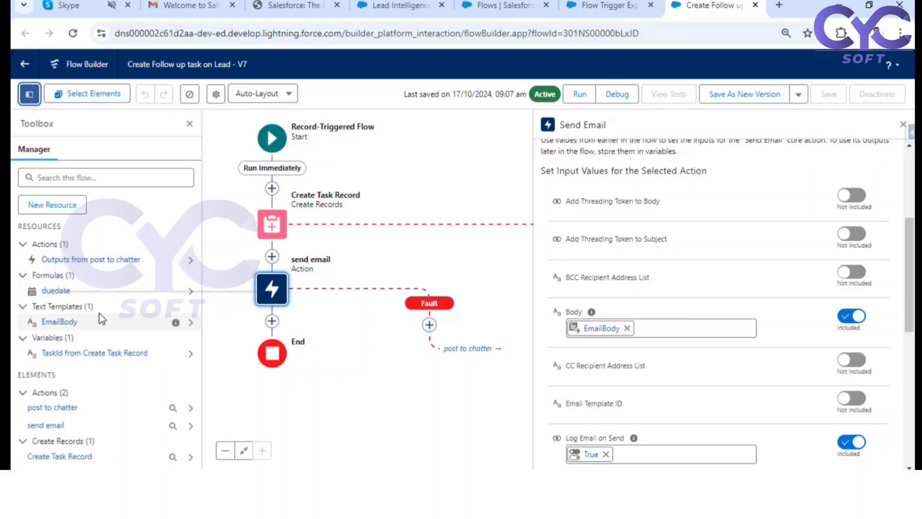
{"action": "left_click", "coordinate": [59, 322]}
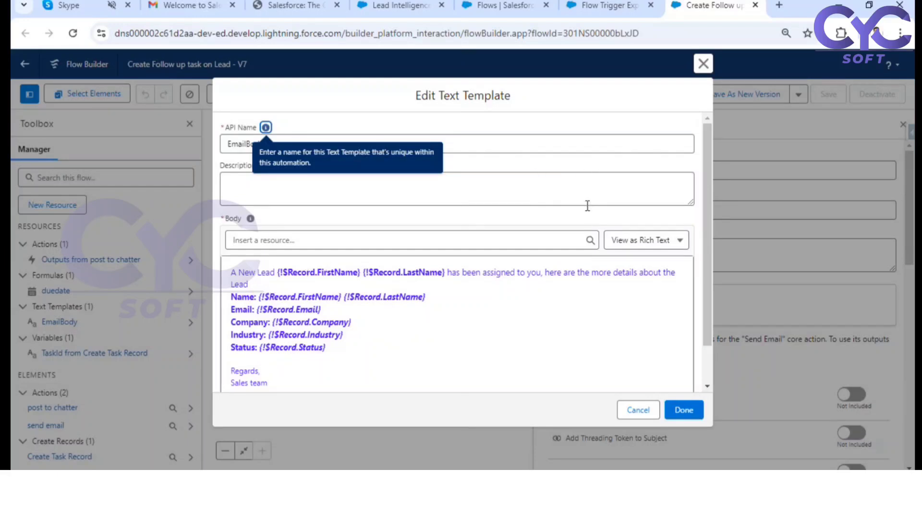
{"action": "left_click", "coordinate": [703, 63]}
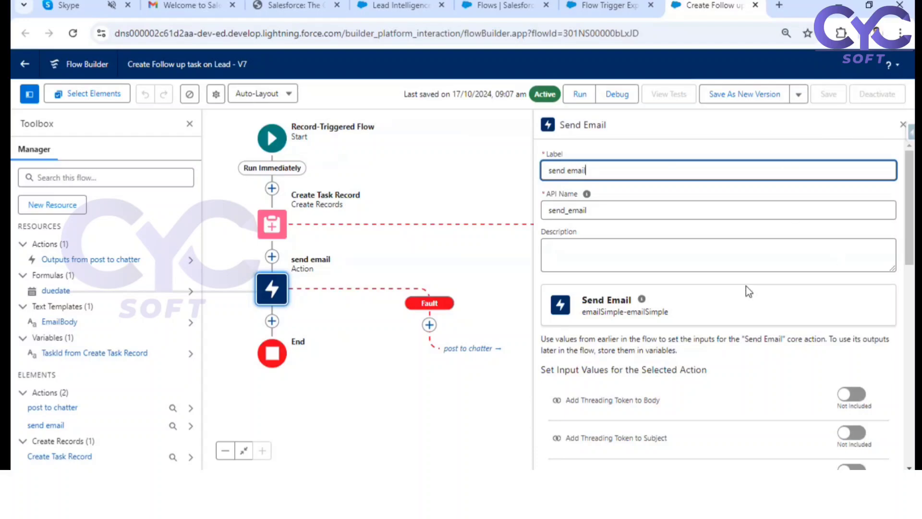
Step: Review the send email action's body, logging and recipient inputs, and close its properties
{"action": "scroll", "coordinate": [746, 288], "scroll_direction": "down", "scroll_amount": 3}
{"action": "scroll", "coordinate": [748, 301], "scroll_direction": "down", "scroll_amount": 3}
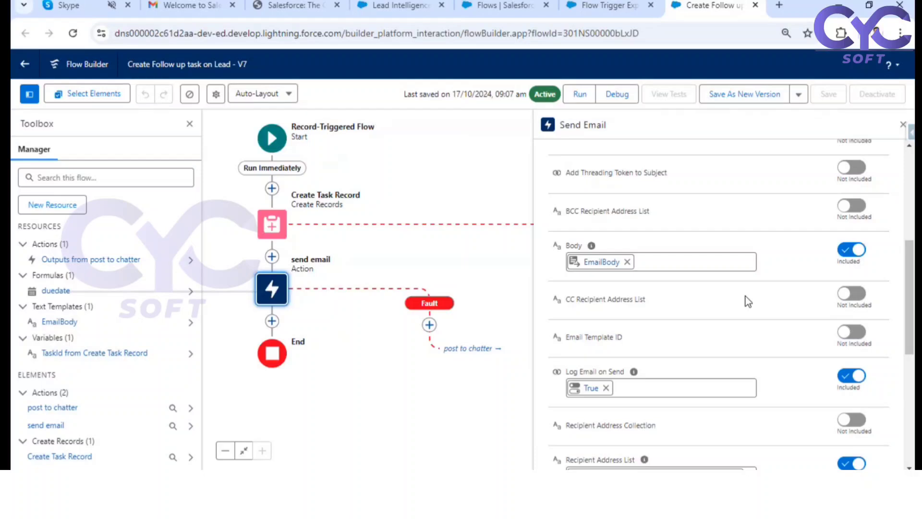
{"action": "scroll", "coordinate": [748, 301], "scroll_direction": "down", "scroll_amount": 2}
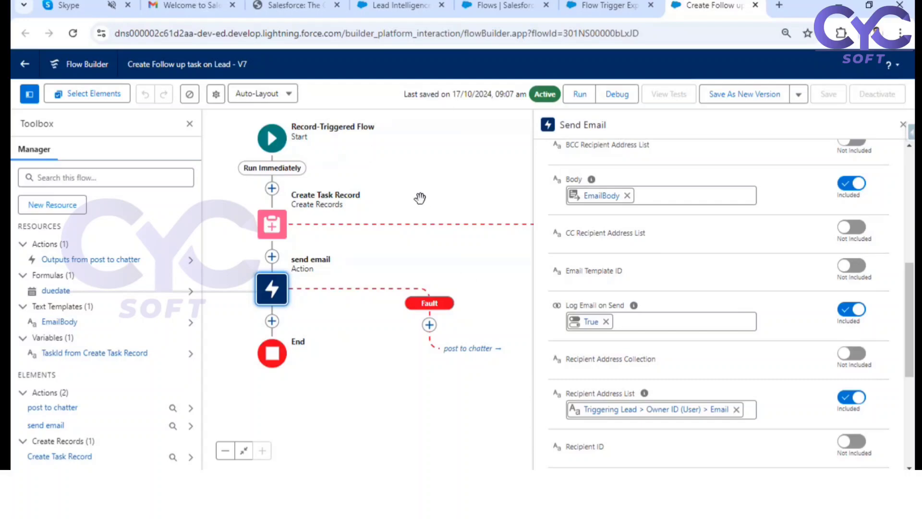
{"action": "left_click", "coordinate": [902, 125]}
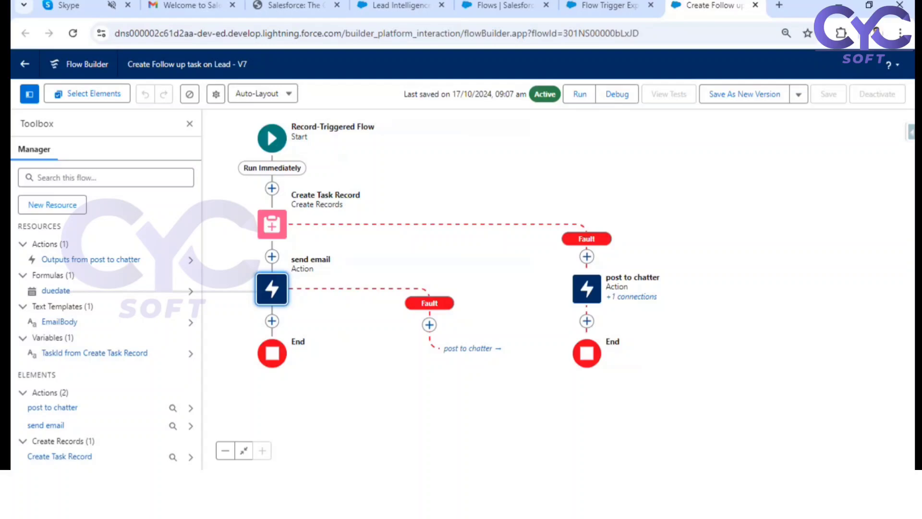
Step: Switch to Microsoft Whiteboard and handwrite "1. Email template mandatory" below the title with the black pen
{"action": "left_click", "coordinate": [511, 482]}
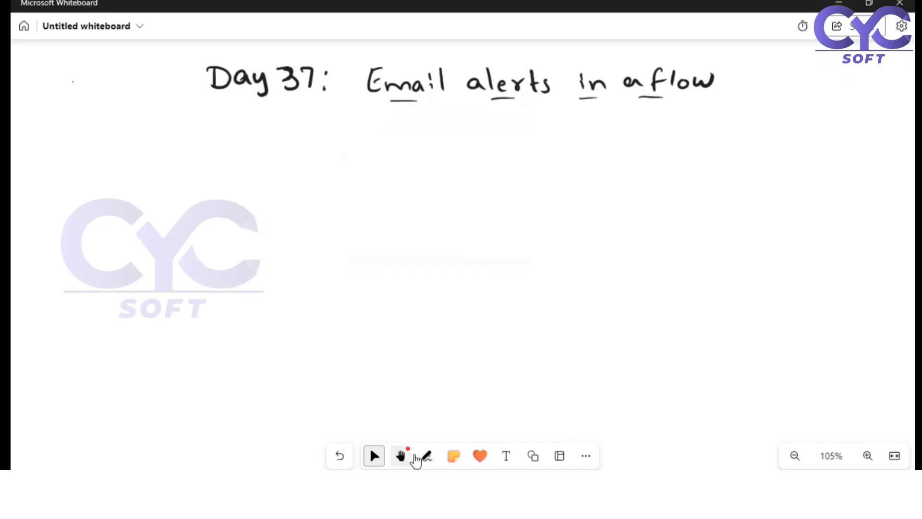
{"action": "left_click", "coordinate": [428, 455]}
{"action": "left_click", "coordinate": [384, 437]}
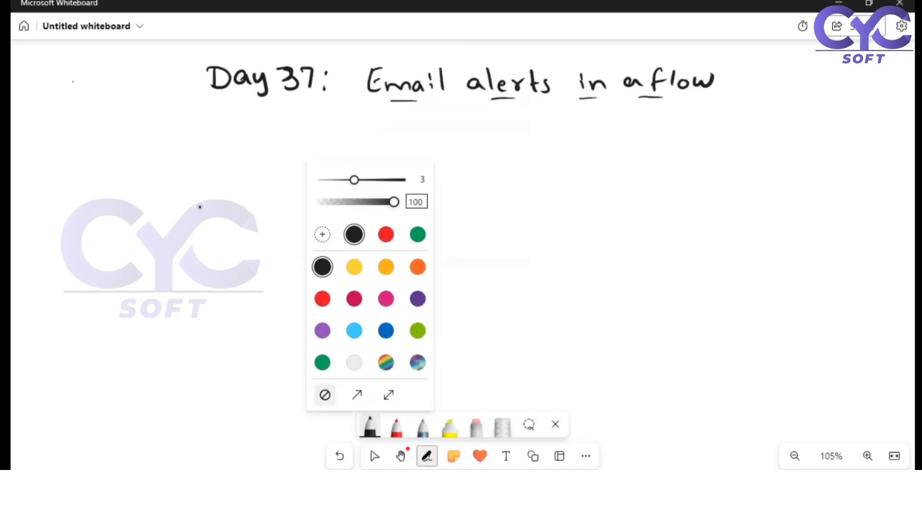
{"action": "left_click", "coordinate": [200, 205]}
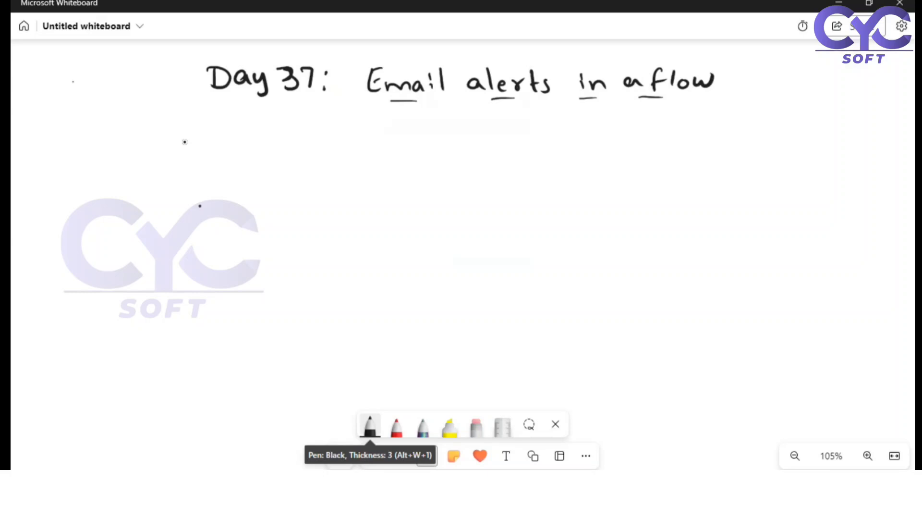
{"action": "mouse_move", "coordinate": [144, 142]}
{"action": "left_mouse_down"}
{"action": "mouse_move", "coordinate": [144, 159]}
{"action": "mouse_move", "coordinate": [155, 161]}
{"action": "left_mouse_up"}
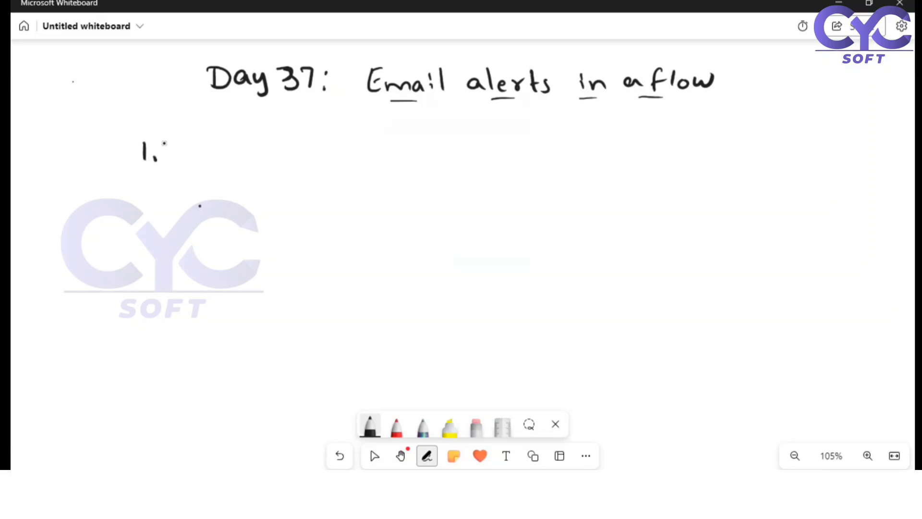
{"action": "left_click_drag", "start_coordinate": [187, 141], "coordinate": [186, 160]}
{"action": "left_click_drag", "start_coordinate": [173, 154], "coordinate": [215, 159]}
{"action": "left_click_drag", "start_coordinate": [225, 150], "coordinate": [235, 161]}
{"action": "left_click_drag", "start_coordinate": [240, 142], "coordinate": [255, 161]}
{"action": "left_click_drag", "start_coordinate": [273, 140], "coordinate": [282, 163]}
{"action": "mouse_move", "coordinate": [271, 150]}
{"action": "left_mouse_down"}
{"action": "mouse_move", "coordinate": [287, 148]}
{"action": "mouse_move", "coordinate": [299, 161]}
{"action": "left_mouse_up"}
{"action": "left_click_drag", "start_coordinate": [304, 156], "coordinate": [312, 161]}
{"action": "mouse_move", "coordinate": [312, 153]}
{"action": "left_mouse_down"}
{"action": "mouse_move", "coordinate": [373, 163]}
{"action": "mouse_move", "coordinate": [392, 149]}
{"action": "left_mouse_up"}
{"action": "mouse_move", "coordinate": [393, 154]}
{"action": "left_mouse_down"}
{"action": "mouse_move", "coordinate": [406, 152]}
{"action": "mouse_move", "coordinate": [407, 162]}
{"action": "left_mouse_up"}
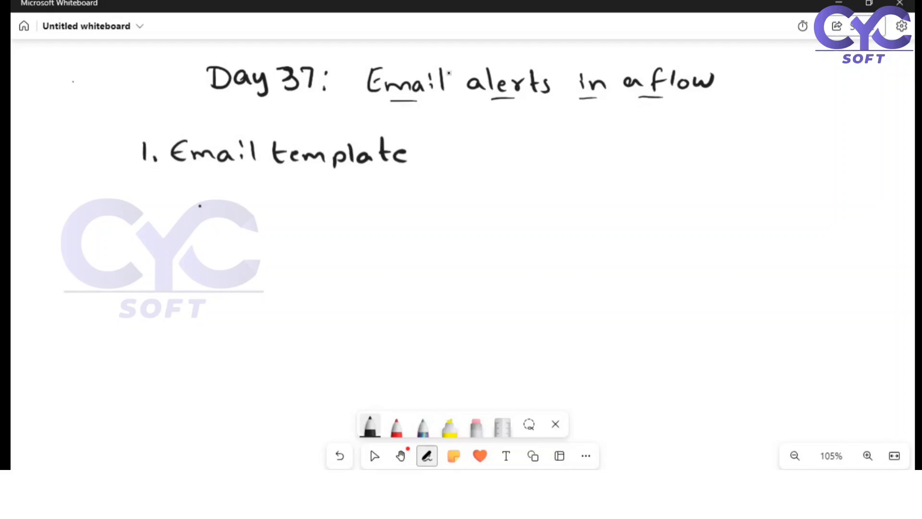
{"action": "mouse_move", "coordinate": [442, 153]}
{"action": "left_mouse_down"}
{"action": "mouse_move", "coordinate": [596, 152]}
{"action": "mouse_move", "coordinate": [610, 165]}
{"action": "left_mouse_up"}
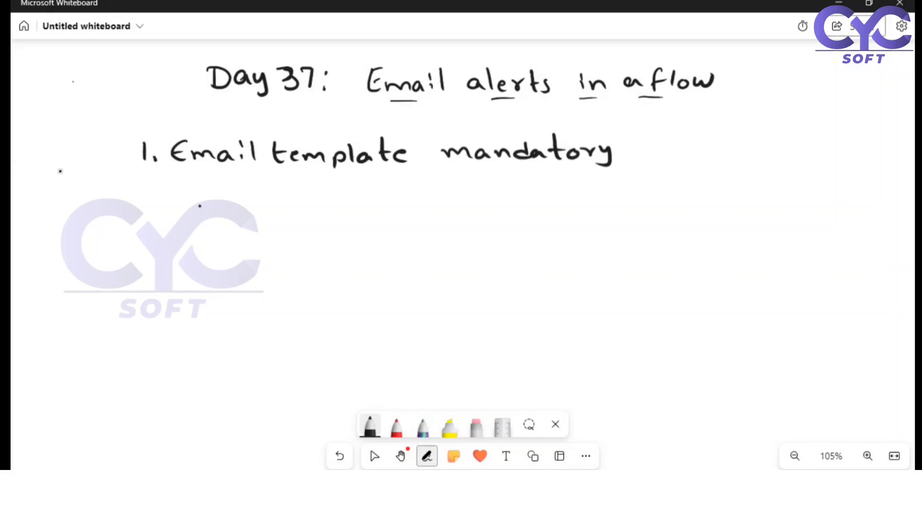
Step: Handwrite "2. Workflow Email alerts" beneath the first point on the whiteboard
{"action": "left_click_drag", "start_coordinate": [145, 200], "coordinate": [158, 211]}
{"action": "left_click", "coordinate": [170, 207]}
{"action": "mouse_move", "coordinate": [192, 196]}
{"action": "left_mouse_down"}
{"action": "mouse_move", "coordinate": [197, 211]}
{"action": "mouse_move", "coordinate": [217, 201]}
{"action": "mouse_move", "coordinate": [262, 212]}
{"action": "mouse_move", "coordinate": [276, 197]}
{"action": "mouse_move", "coordinate": [293, 211]}
{"action": "mouse_move", "coordinate": [352, 204]}
{"action": "mouse_move", "coordinate": [358, 213]}
{"action": "mouse_move", "coordinate": [427, 202]}
{"action": "mouse_move", "coordinate": [468, 211]}
{"action": "mouse_move", "coordinate": [485, 192]}
{"action": "mouse_move", "coordinate": [510, 205]}
{"action": "mouse_move", "coordinate": [528, 191]}
{"action": "mouse_move", "coordinate": [538, 200]}
{"action": "mouse_move", "coordinate": [533, 209]}
{"action": "left_mouse_up"}
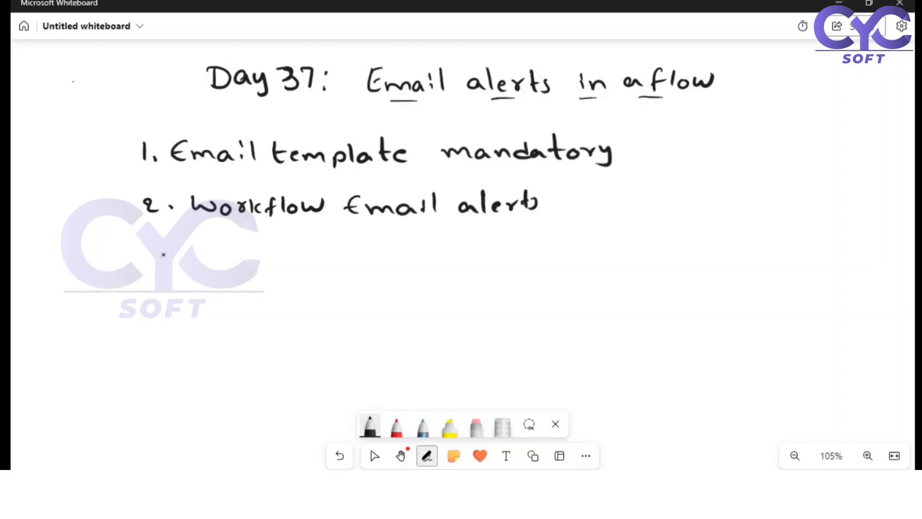
Step: Handwrite "3. Use Email alert in a flow" beneath the second point on the whiteboard
{"action": "mouse_move", "coordinate": [150, 245]}
{"action": "left_mouse_down"}
{"action": "mouse_move", "coordinate": [154, 264]}
{"action": "mouse_move", "coordinate": [224, 249]}
{"action": "mouse_move", "coordinate": [232, 264]}
{"action": "left_mouse_up"}
{"action": "mouse_move", "coordinate": [247, 255]}
{"action": "left_mouse_down"}
{"action": "mouse_move", "coordinate": [260, 263]}
{"action": "mouse_move", "coordinate": [305, 258]}
{"action": "left_mouse_up"}
{"action": "mouse_move", "coordinate": [308, 259]}
{"action": "left_mouse_down"}
{"action": "mouse_move", "coordinate": [342, 265]}
{"action": "mouse_move", "coordinate": [360, 250]}
{"action": "mouse_move", "coordinate": [368, 266]}
{"action": "left_mouse_up"}
{"action": "mouse_move", "coordinate": [390, 257]}
{"action": "left_mouse_down"}
{"action": "mouse_move", "coordinate": [384, 265]}
{"action": "mouse_move", "coordinate": [397, 268]}
{"action": "left_mouse_up"}
{"action": "mouse_move", "coordinate": [402, 245]}
{"action": "left_mouse_down"}
{"action": "mouse_move", "coordinate": [402, 267]}
{"action": "mouse_move", "coordinate": [421, 265]}
{"action": "left_mouse_up"}
{"action": "mouse_move", "coordinate": [425, 267]}
{"action": "left_mouse_down"}
{"action": "mouse_move", "coordinate": [432, 254]}
{"action": "mouse_move", "coordinate": [444, 266]}
{"action": "mouse_move", "coordinate": [451, 254]}
{"action": "mouse_move", "coordinate": [570, 265]}
{"action": "left_mouse_up"}
{"action": "left_click", "coordinate": [502, 240]}
{"action": "left_click_drag", "start_coordinate": [565, 258], "coordinate": [577, 255]}
{"action": "left_click_drag", "start_coordinate": [588, 240], "coordinate": [588, 264]}
{"action": "left_click_drag", "start_coordinate": [601, 253], "coordinate": [600, 254]}
{"action": "left_click_drag", "start_coordinate": [607, 251], "coordinate": [632, 248]}
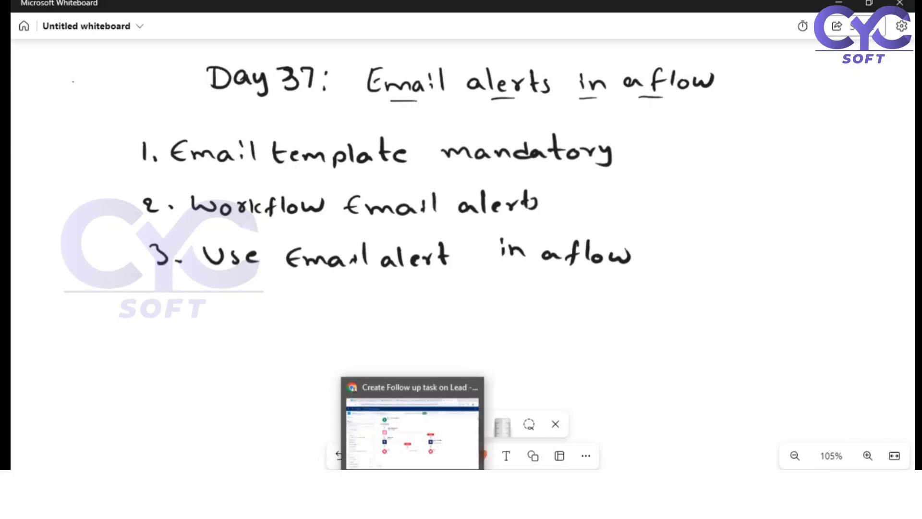
Step: Switch to Salesforce Setup in Chrome, search the apps and items for "email" and open Email Templates
{"action": "left_click", "coordinate": [411, 432]}
{"action": "left_click", "coordinate": [492, 11]}
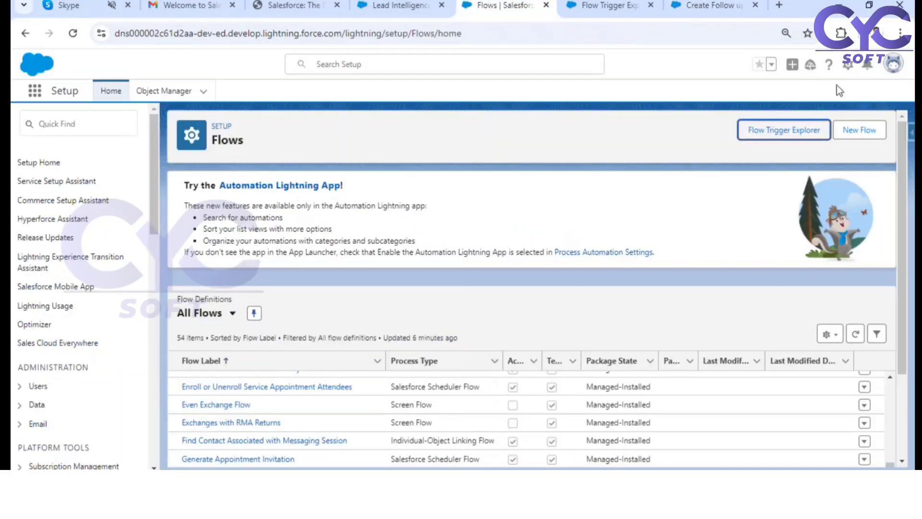
{"action": "left_click", "coordinate": [35, 91]}
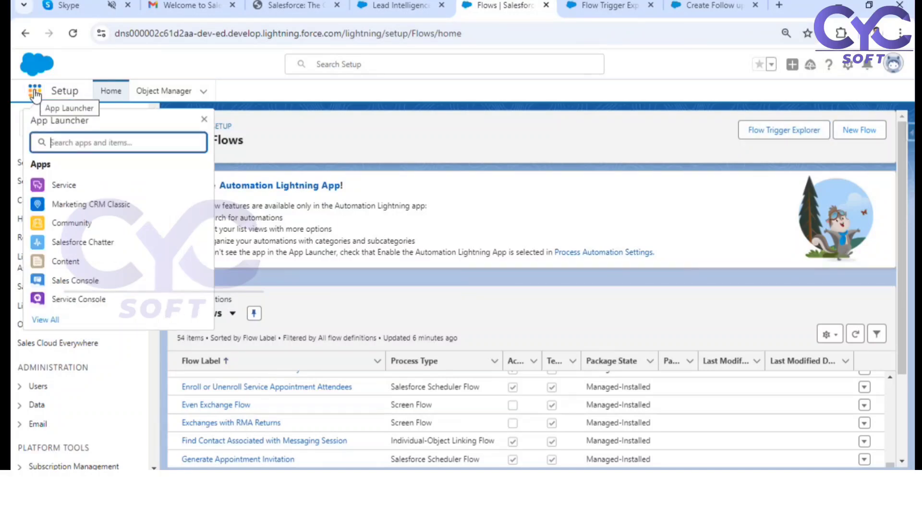
{"action": "type", "text": "email"}
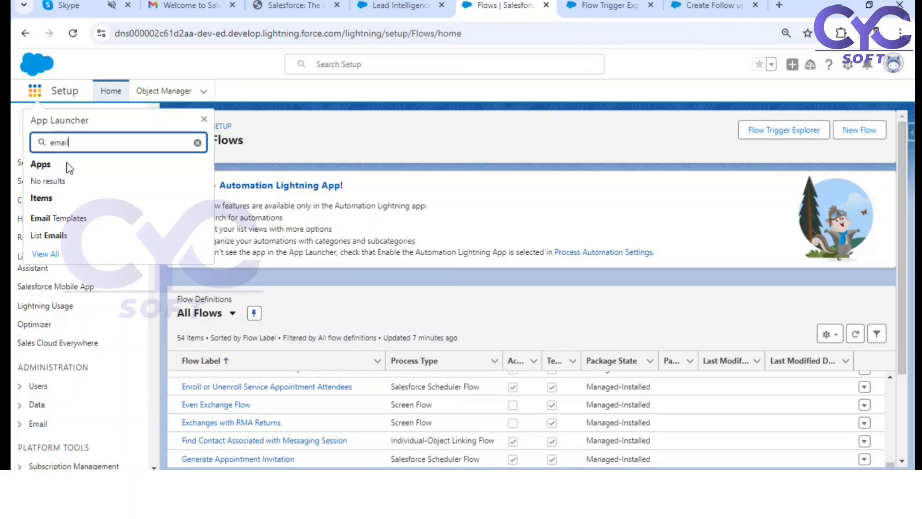
{"action": "left_click", "coordinate": [69, 219]}
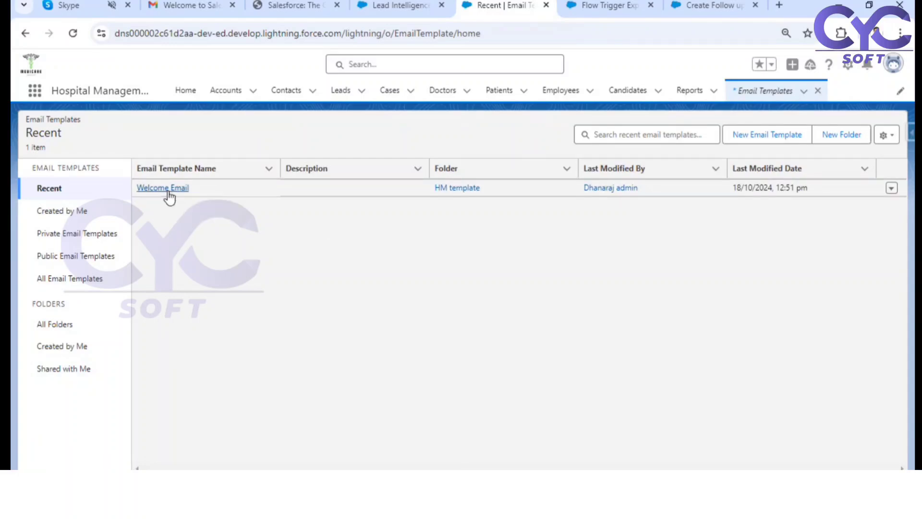
Step: Open the Welcome Email template and check its related entity type against the email template point on the whiteboard
{"action": "left_click", "coordinate": [168, 192]}
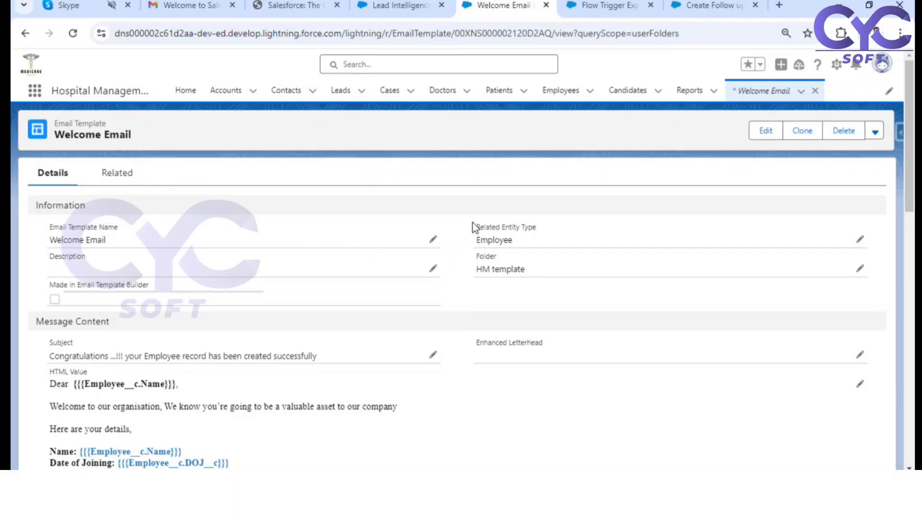
{"action": "left_click_drag", "start_coordinate": [493, 227], "coordinate": [516, 235]}
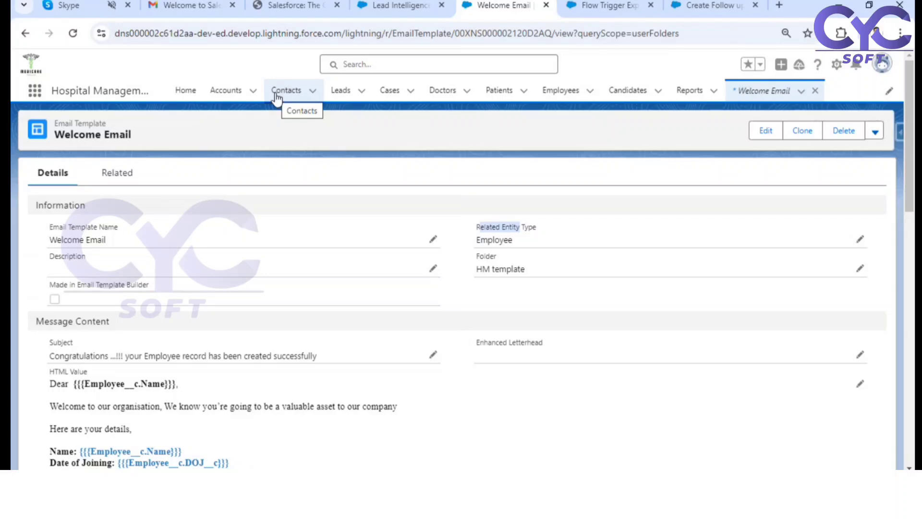
{"action": "left_click", "coordinate": [527, 211]}
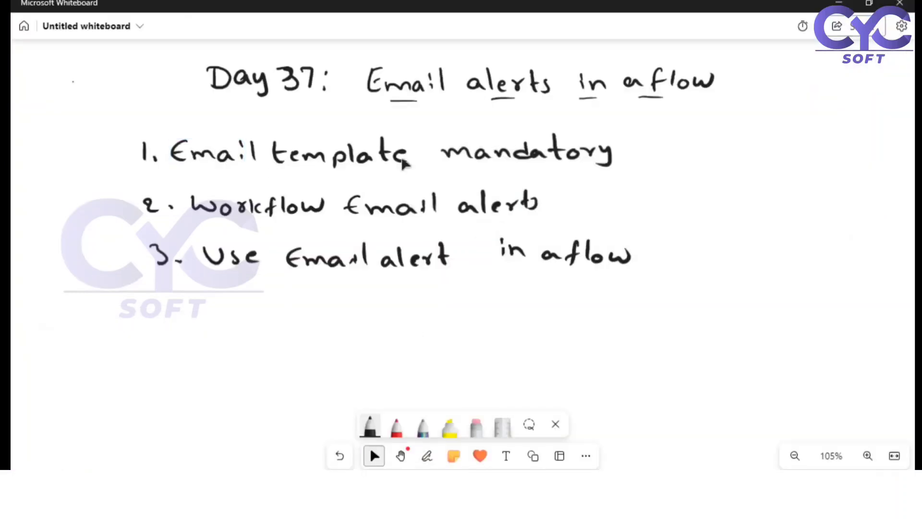
{"action": "left_click", "coordinate": [427, 455]}
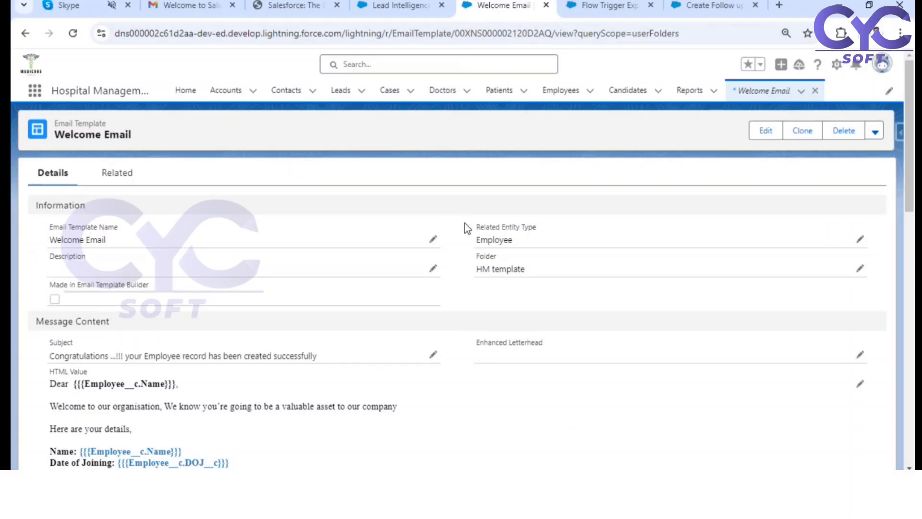
Step: Read through the Welcome Email template's information, subject and HTML message body
{"action": "scroll", "coordinate": [465, 223], "scroll_direction": "down", "scroll_amount": 1}
{"action": "scroll", "coordinate": [465, 229], "scroll_direction": "down", "scroll_amount": 2}
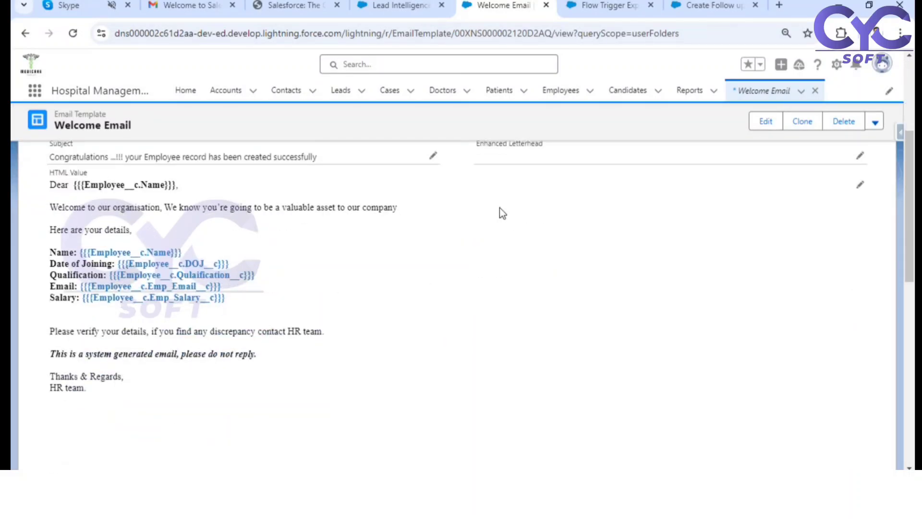
{"action": "scroll", "coordinate": [498, 212], "scroll_direction": "down", "scroll_amount": 3}
{"action": "scroll", "coordinate": [523, 237], "scroll_direction": "up", "scroll_amount": 1}
{"action": "scroll", "coordinate": [443, 232], "scroll_direction": "up", "scroll_amount": 5}
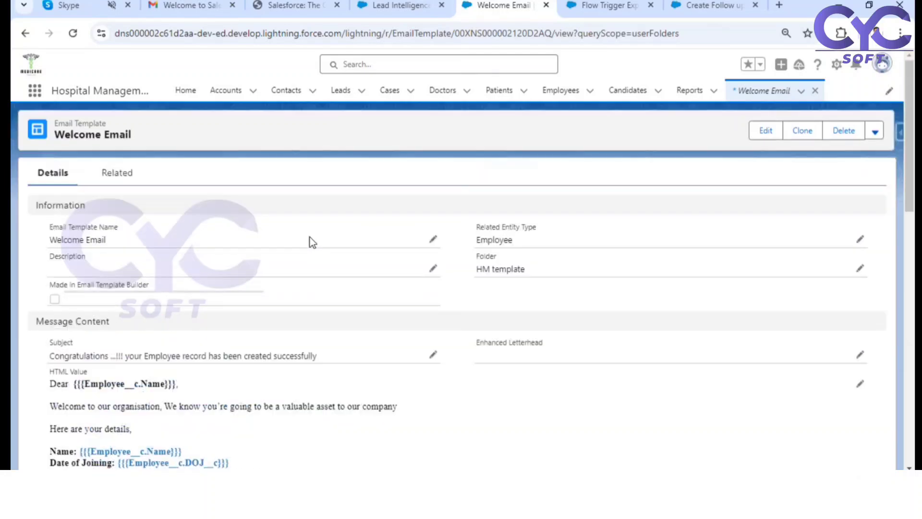
{"action": "scroll", "coordinate": [51, 229], "scroll_direction": "down", "scroll_amount": 3}
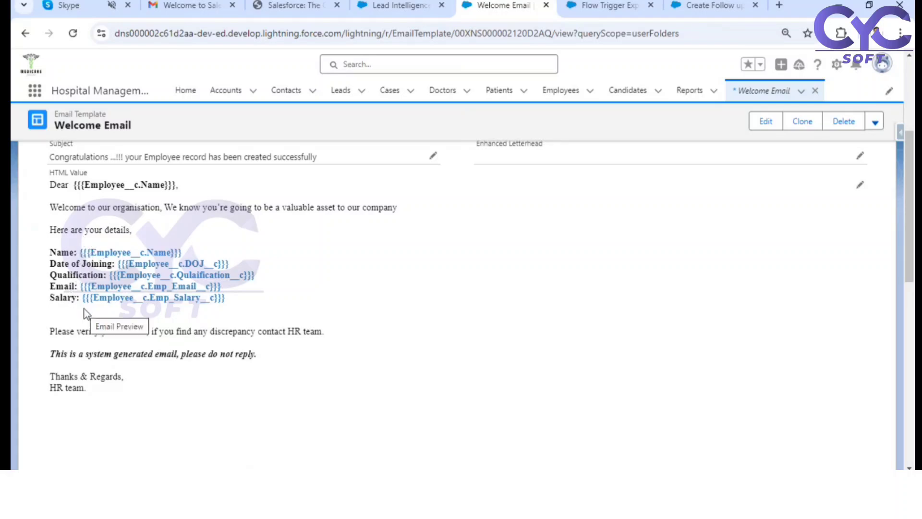
Step: Highlight the Emp_Email__c merge field in the Welcome Email body and compare it with the template's related entity type
{"action": "left_click_drag", "start_coordinate": [79, 287], "coordinate": [236, 294]}
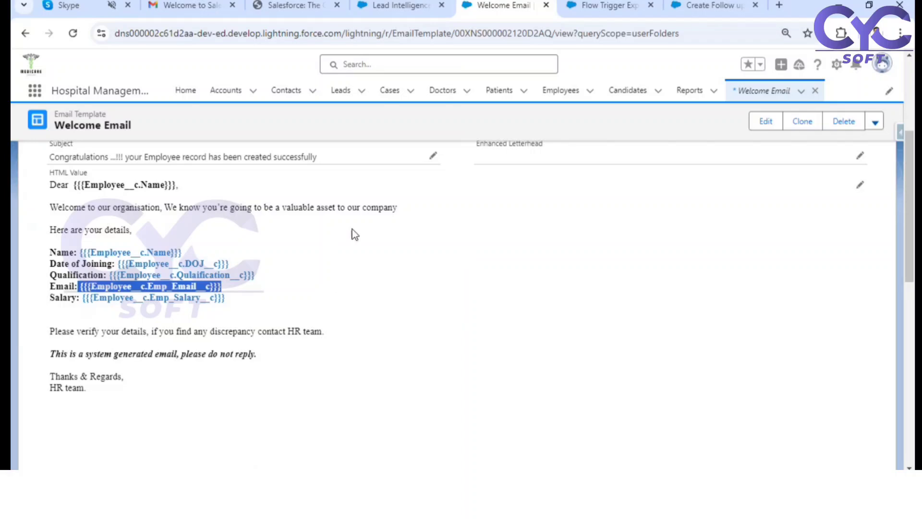
{"action": "left_click", "coordinate": [80, 287]}
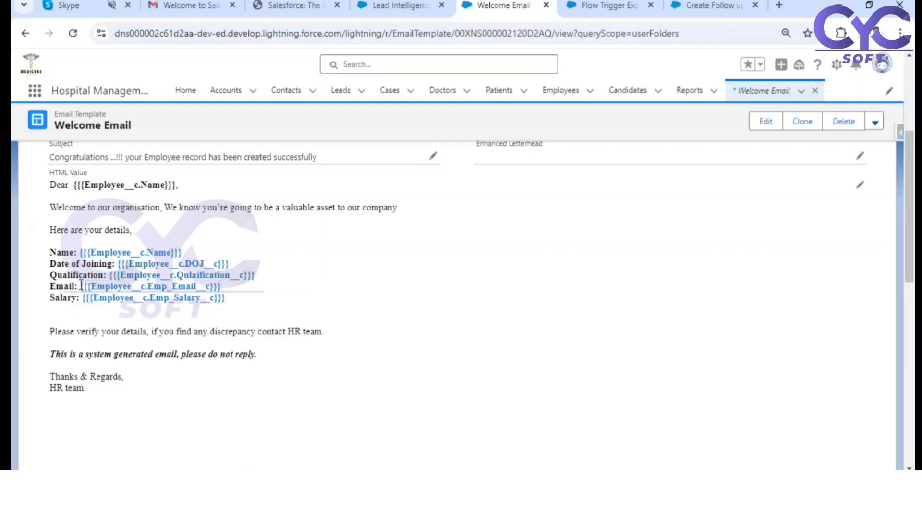
{"action": "left_click_drag", "start_coordinate": [81, 287], "coordinate": [233, 293]}
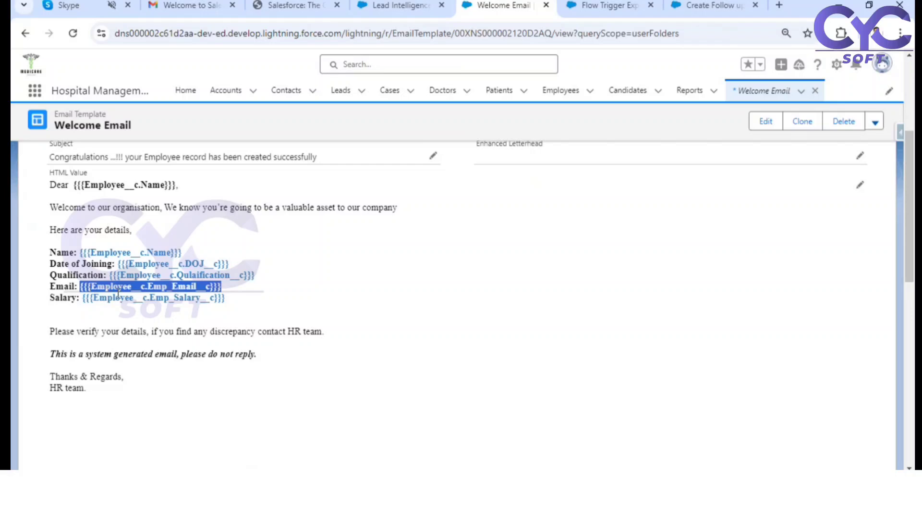
{"action": "scroll", "coordinate": [184, 300], "scroll_direction": "up", "scroll_amount": 3}
{"action": "scroll", "coordinate": [56, 302], "scroll_direction": "down", "scroll_amount": 3}
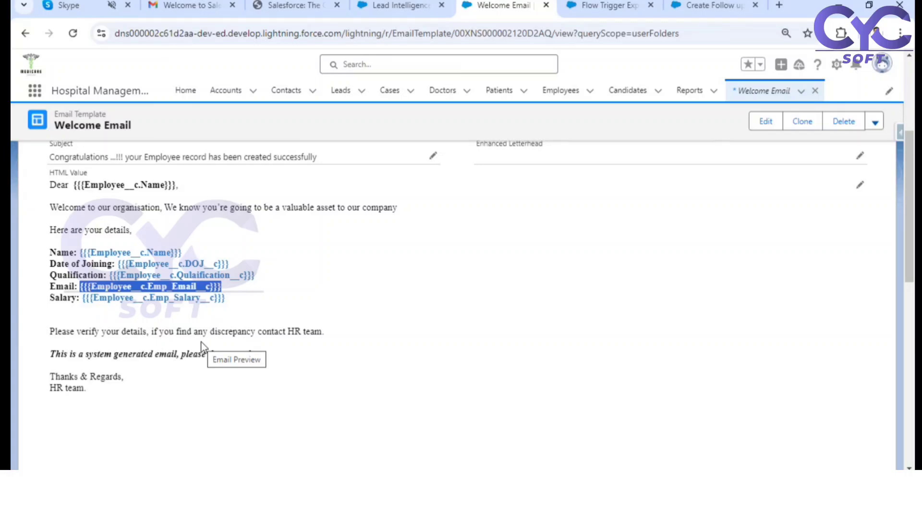
{"action": "scroll", "coordinate": [436, 316], "scroll_direction": "up", "scroll_amount": 5}
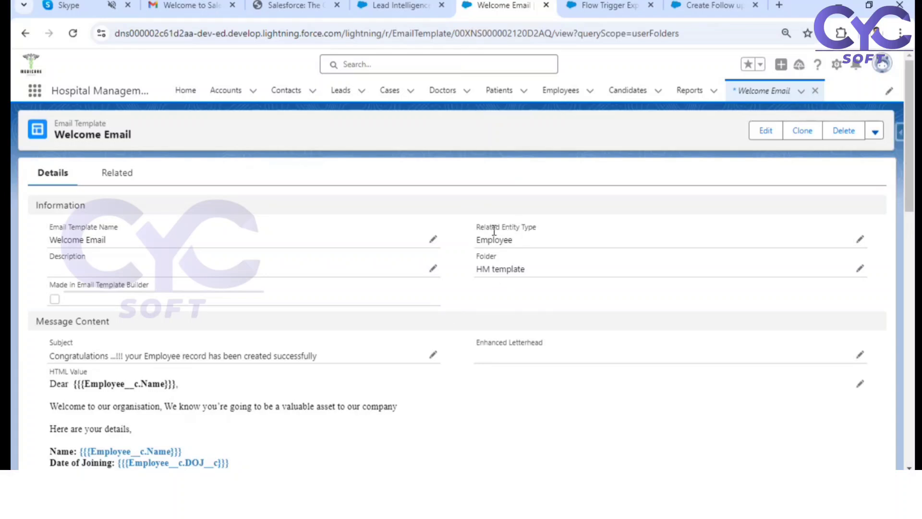
Step: Start a new email template from the Email Templates list and look through the related entity types on offer
{"action": "left_click_drag", "start_coordinate": [482, 239], "coordinate": [506, 240]}
{"action": "left_click", "coordinate": [752, 93]}
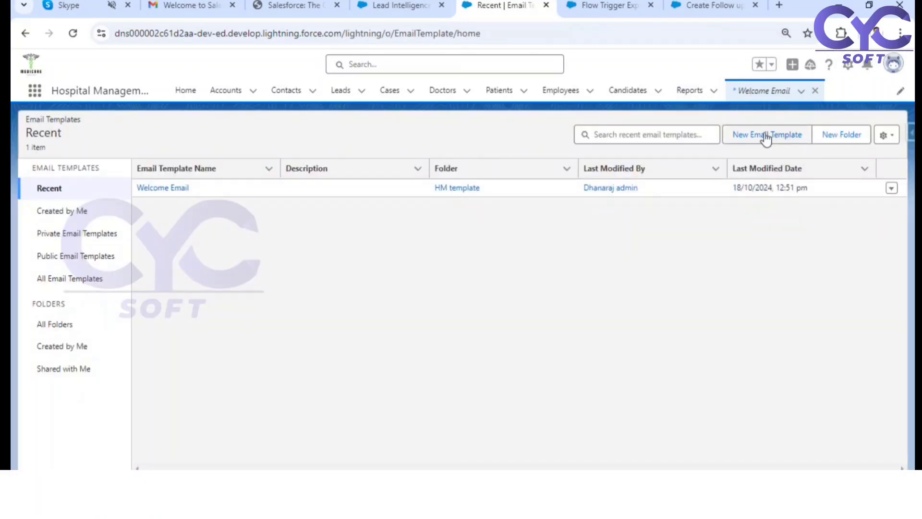
{"action": "left_click", "coordinate": [766, 137]}
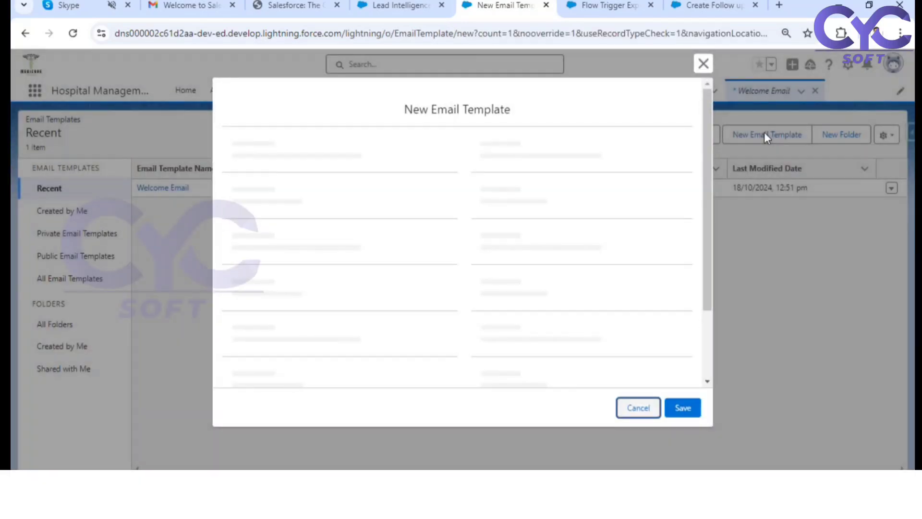
{"action": "left_click", "coordinate": [522, 206]}
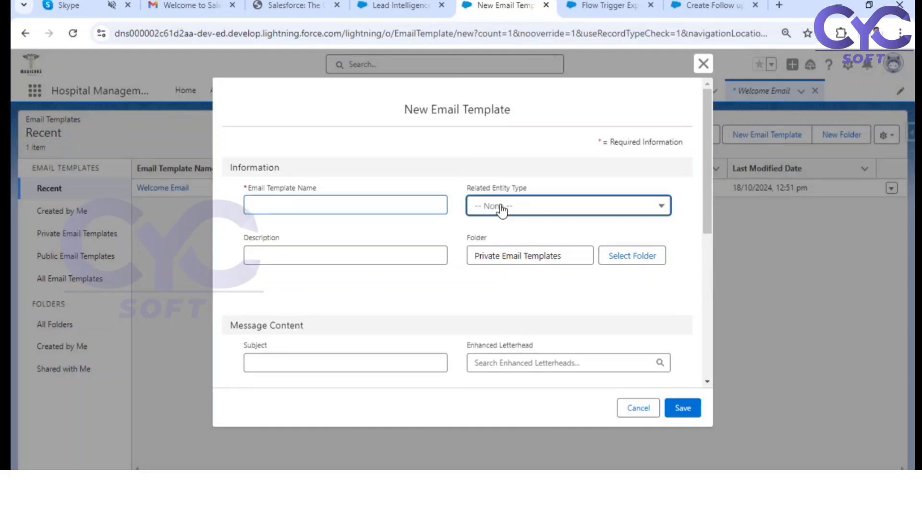
{"action": "scroll", "coordinate": [524, 307], "scroll_direction": "down", "scroll_amount": 4}
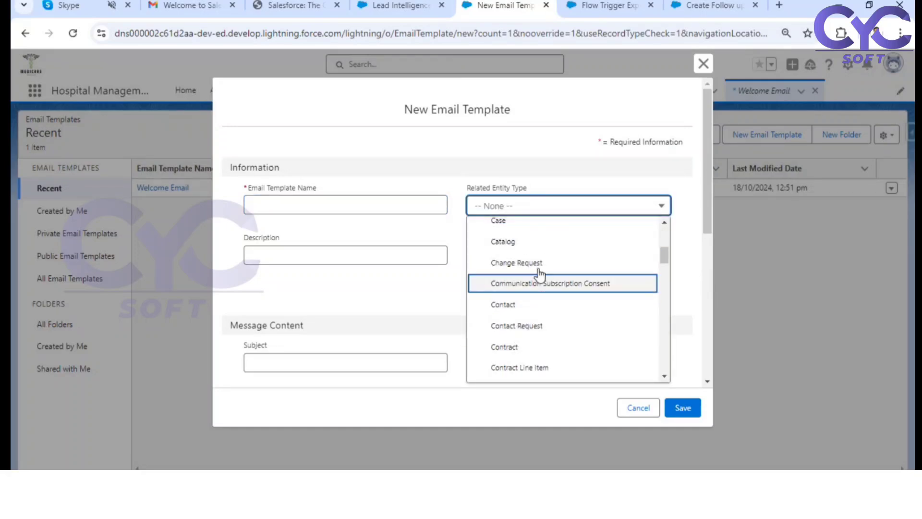
{"action": "left_click", "coordinate": [397, 187]}
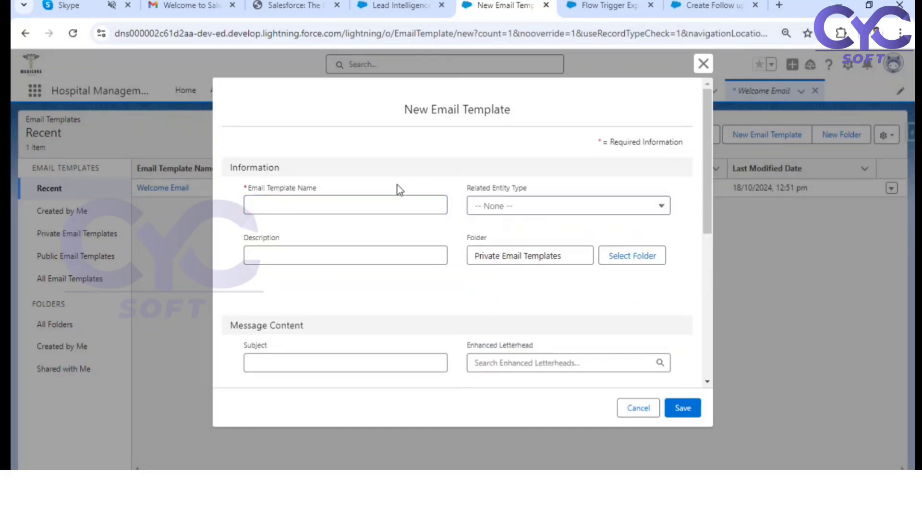
Step: Examine the new template's message content section and its insertable merge fields, and close the form without saving
{"action": "scroll", "coordinate": [418, 333], "scroll_direction": "down", "scroll_amount": 4}
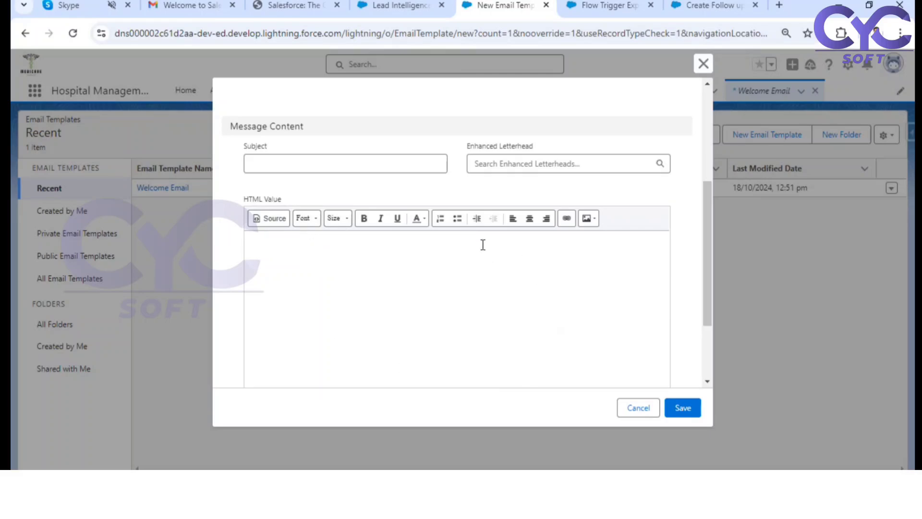
{"action": "scroll", "coordinate": [483, 245], "scroll_direction": "down", "scroll_amount": 2}
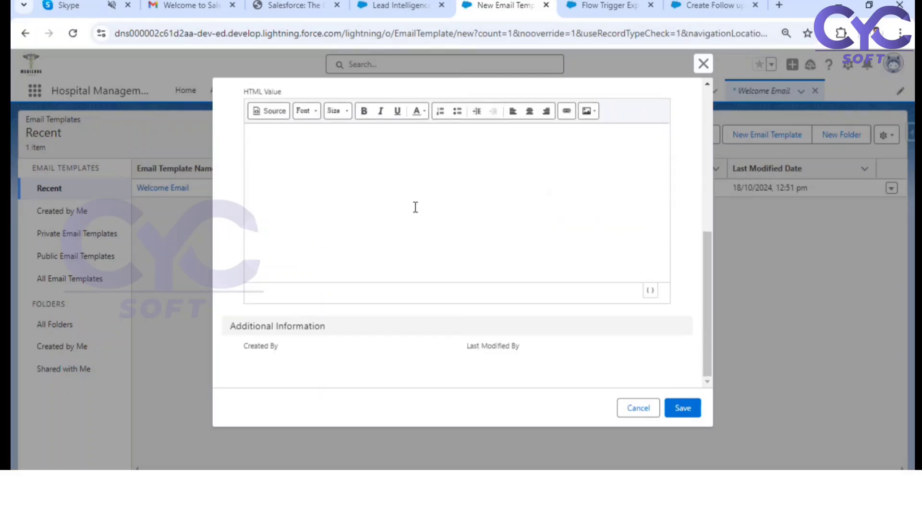
{"action": "left_click", "coordinate": [649, 290]}
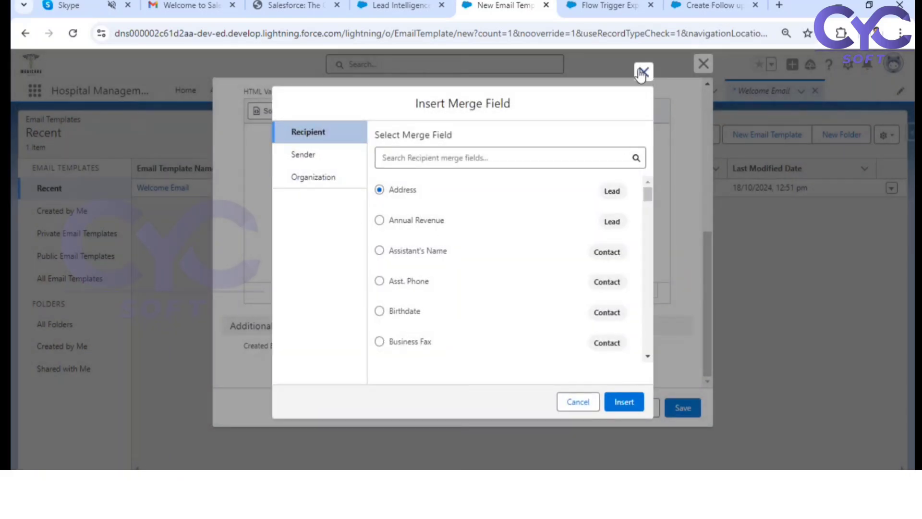
{"action": "left_click", "coordinate": [642, 73]}
{"action": "left_click", "coordinate": [703, 63]}
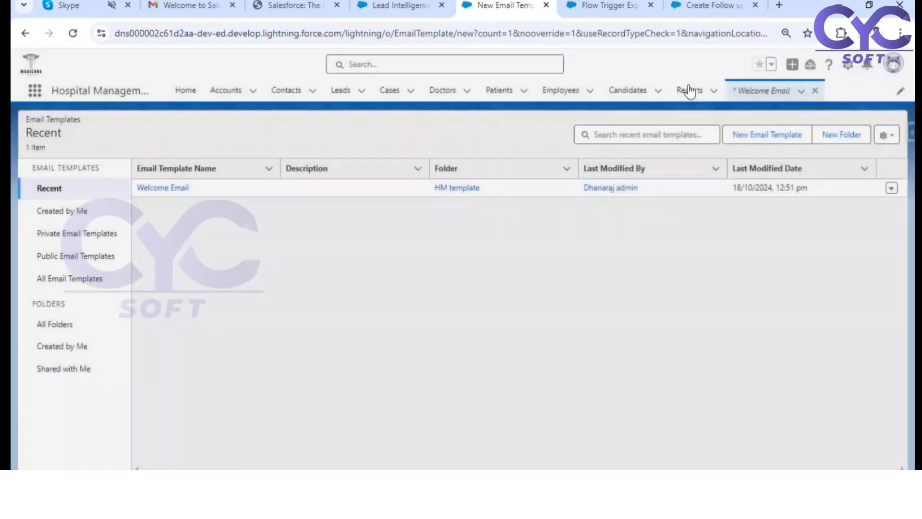
Step: Reopen the Welcome Email template, review its body and details, and refer to the whiteboard's list of email alert steps
{"action": "left_click", "coordinate": [165, 187]}
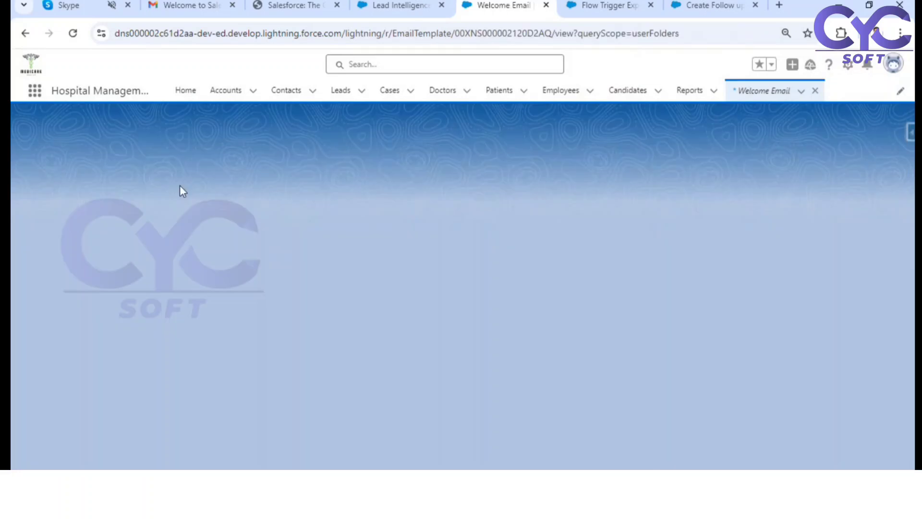
{"action": "scroll", "coordinate": [261, 329], "scroll_direction": "down", "scroll_amount": 8}
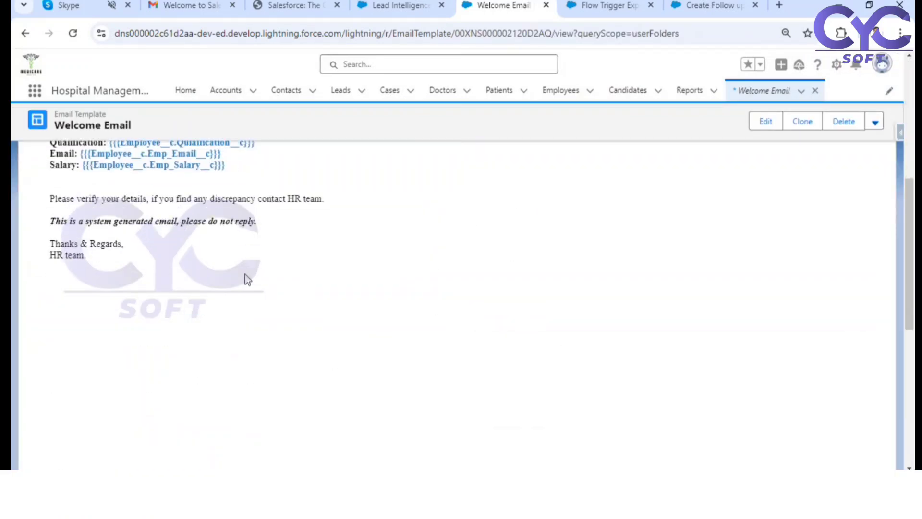
{"action": "scroll", "coordinate": [245, 275], "scroll_direction": "up", "scroll_amount": 2}
{"action": "scroll", "coordinate": [256, 254], "scroll_direction": "up", "scroll_amount": 1}
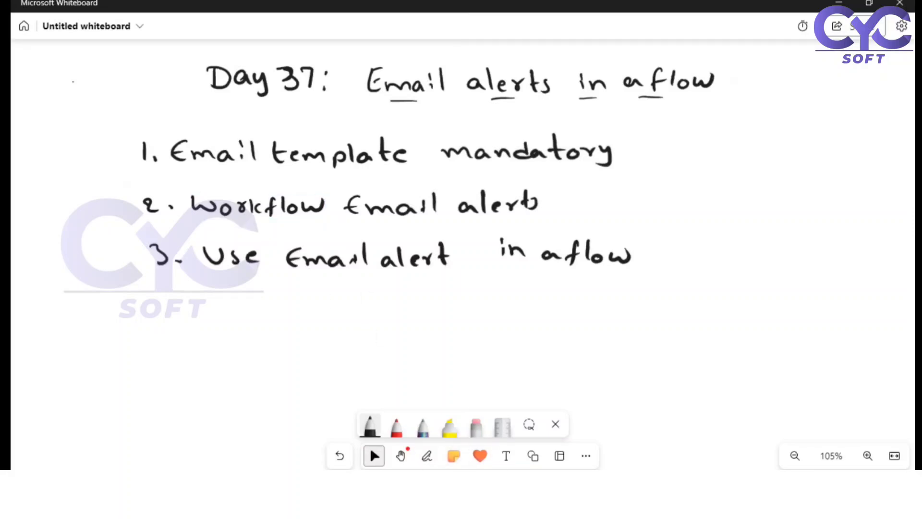
{"action": "left_click", "coordinate": [427, 455]}
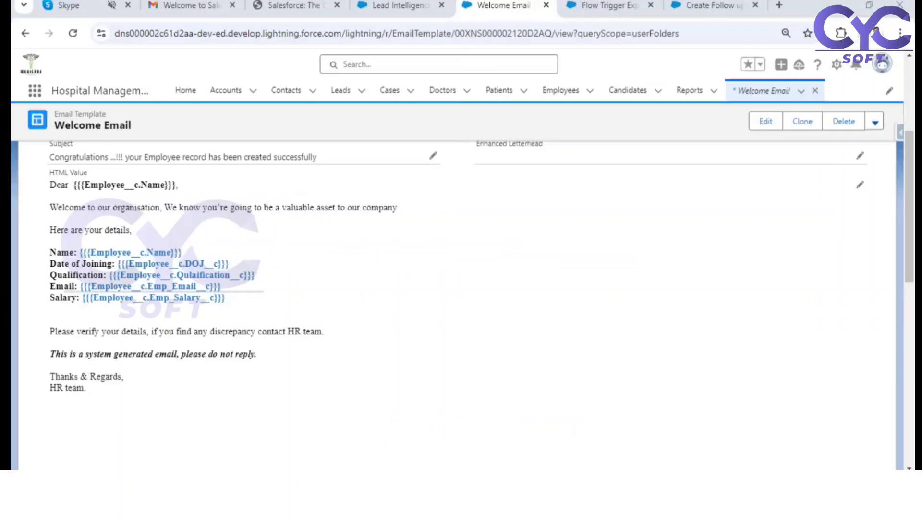
{"action": "scroll", "coordinate": [609, 228], "scroll_direction": "up", "scroll_amount": 5}
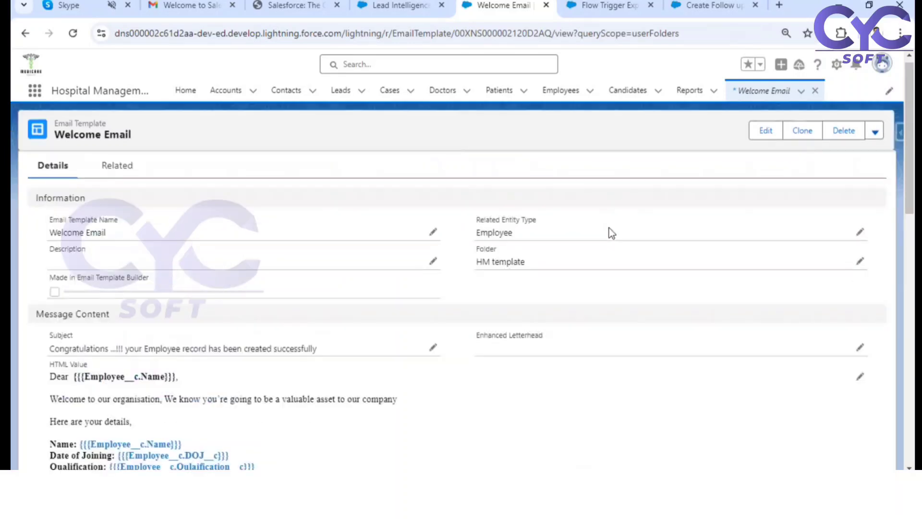
Step: Open Setup, find Email Alerts under Workflow Actions by searching for "email al", and continue past the workflow introduction to the alerts list
{"action": "left_click", "coordinate": [837, 64]}
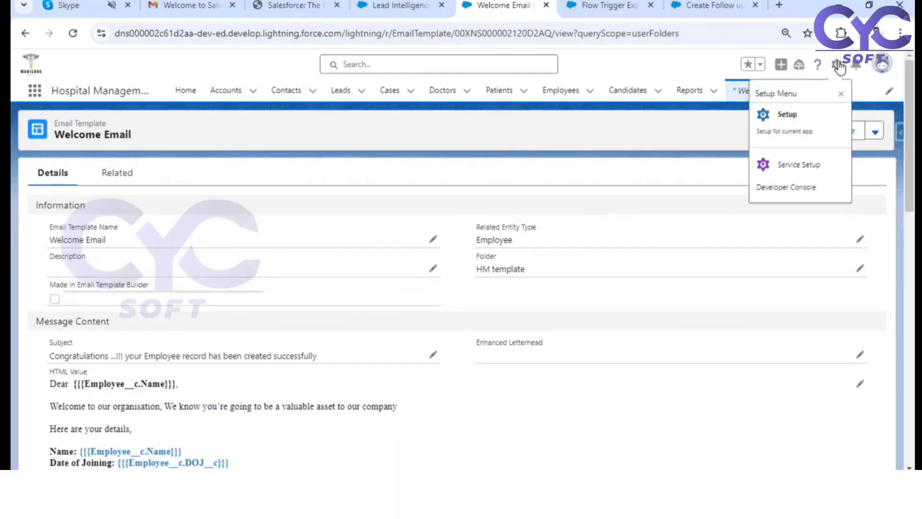
{"action": "left_click", "coordinate": [787, 121]}
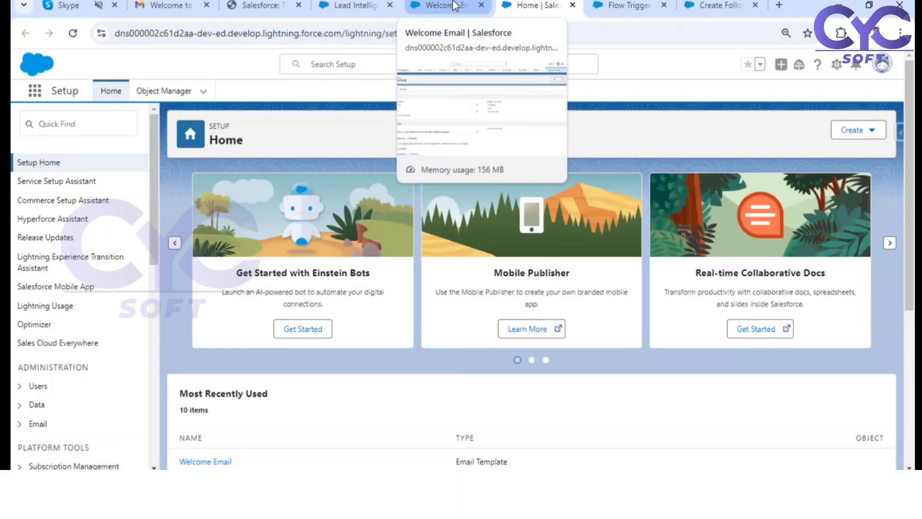
{"action": "left_click", "coordinate": [62, 124]}
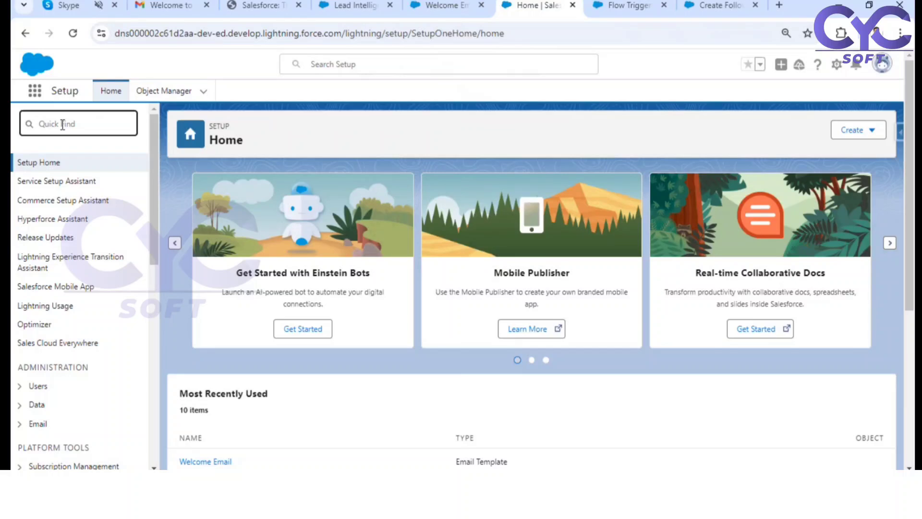
{"action": "type", "text": "email al"}
{"action": "left_click", "coordinate": [79, 201]}
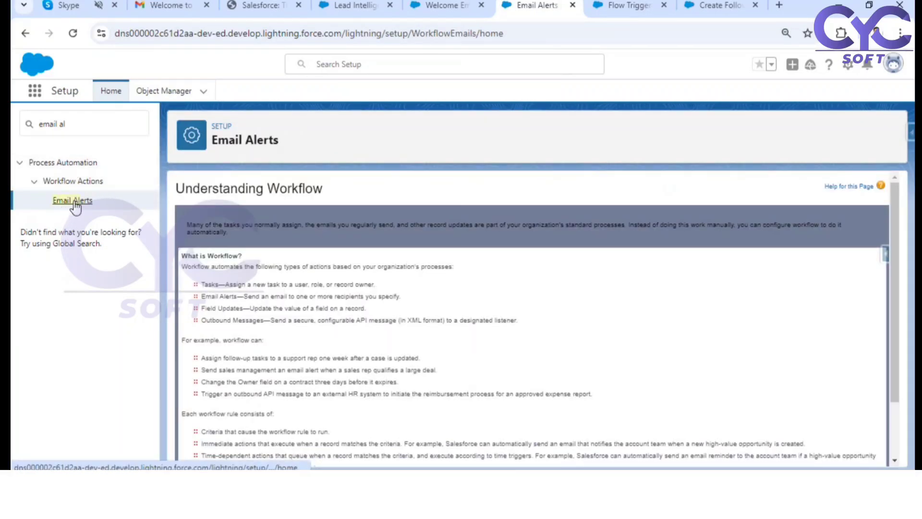
{"action": "scroll", "coordinate": [512, 319], "scroll_direction": "down", "scroll_amount": 2}
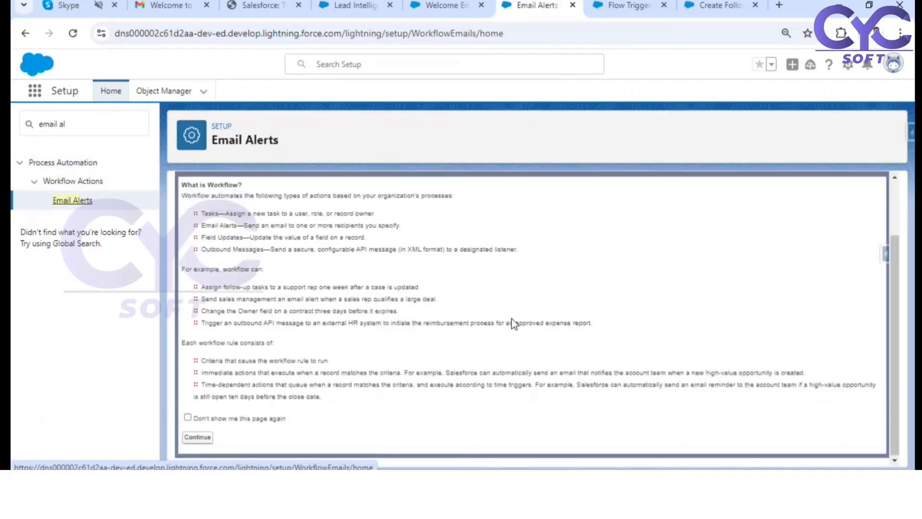
{"action": "left_click", "coordinate": [198, 438]}
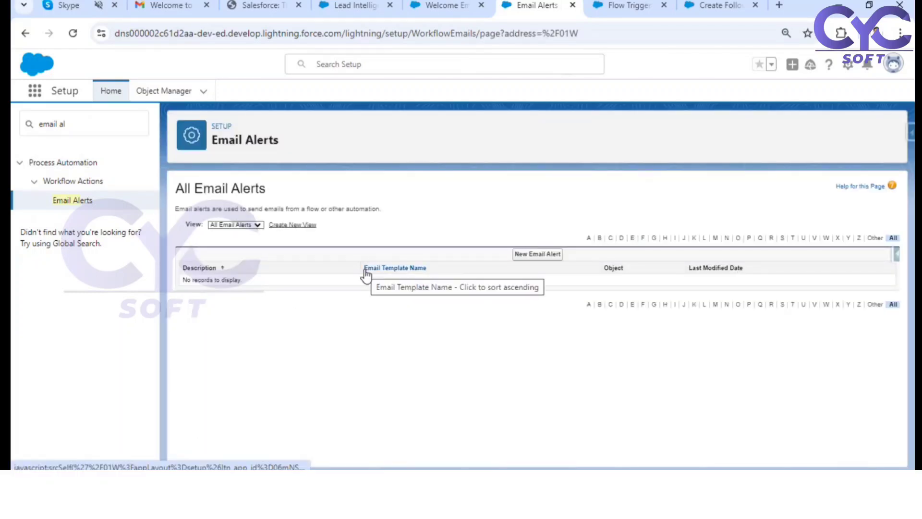
Step: Start a new email alert with the description Welcome Email and the unique name Welcome_Email
{"action": "left_click", "coordinate": [545, 256]}
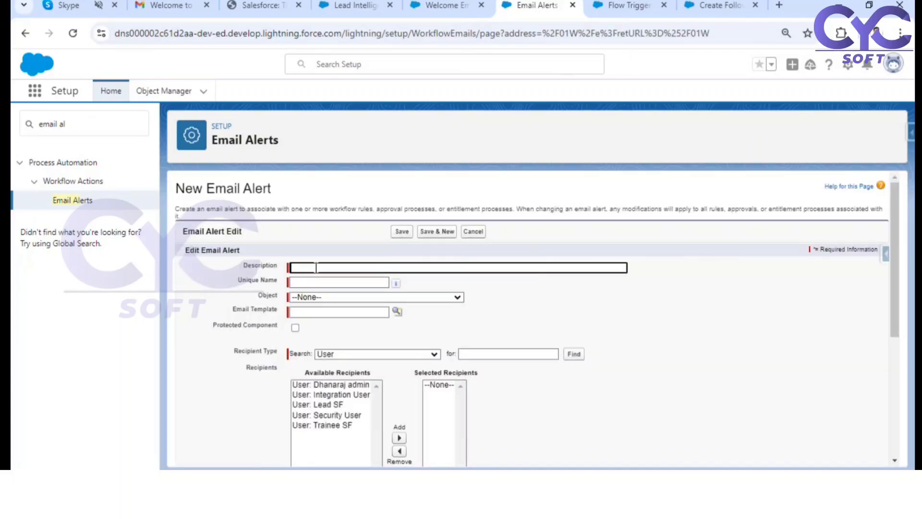
{"action": "left_click", "coordinate": [316, 267]}
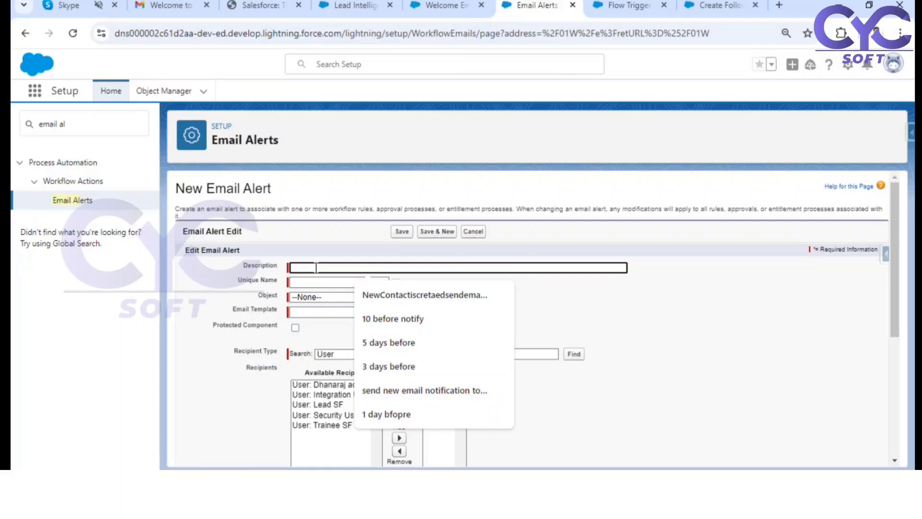
{"action": "type", "text": "Welcome"}
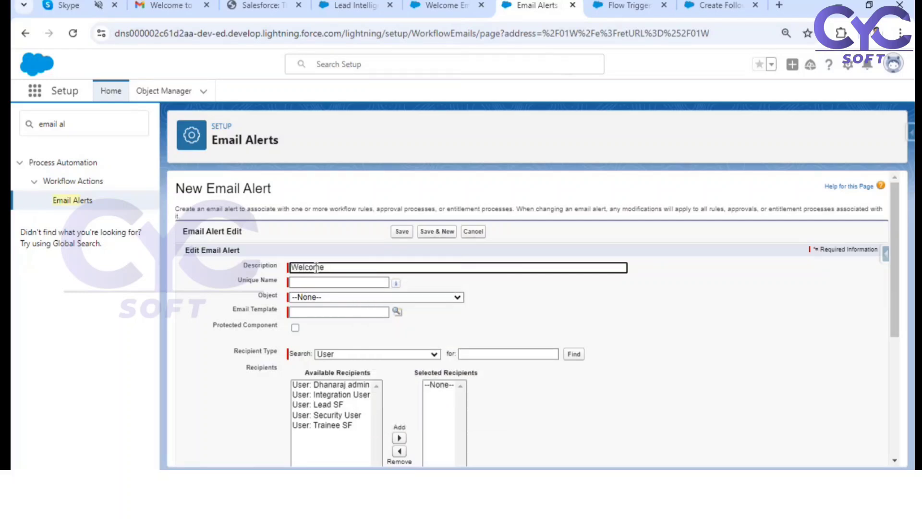
{"action": "type", "text": " Email"}
{"action": "left_click", "coordinate": [518, 306]}
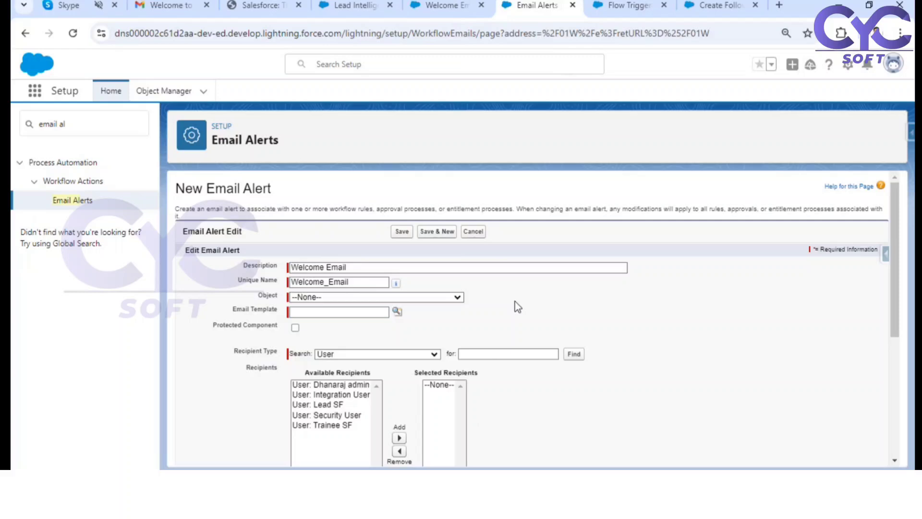
Step: Set the email alert's object to Employee
{"action": "left_click", "coordinate": [310, 297]}
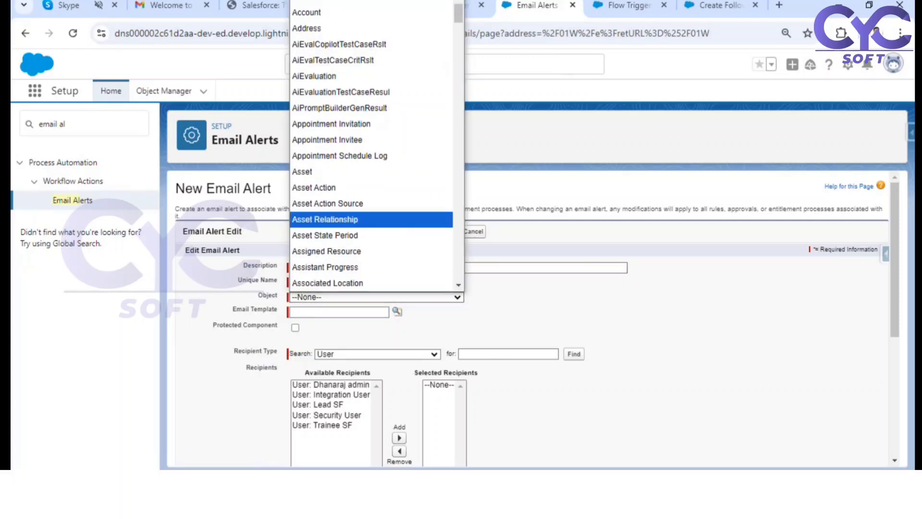
{"action": "key", "text": "e"}
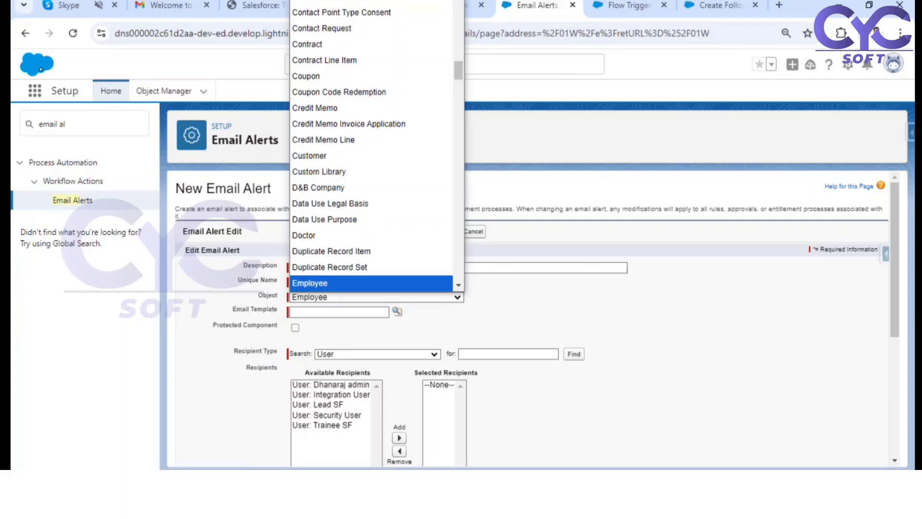
{"action": "left_click", "coordinate": [330, 282]}
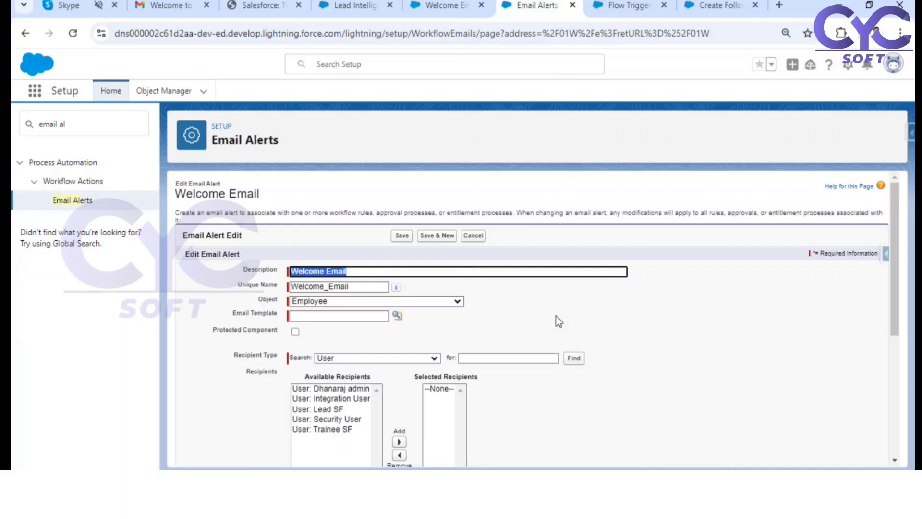
Step: Open the lookup for the alert's email template and browse the Classic email templates
{"action": "left_click", "coordinate": [232, 316]}
{"action": "left_click_drag", "start_coordinate": [263, 316], "coordinate": [281, 317]}
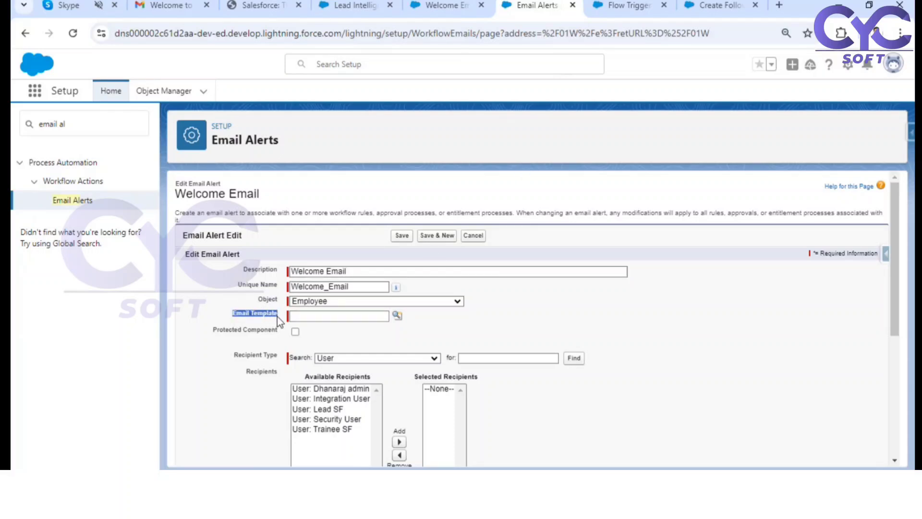
{"action": "left_click", "coordinate": [239, 315]}
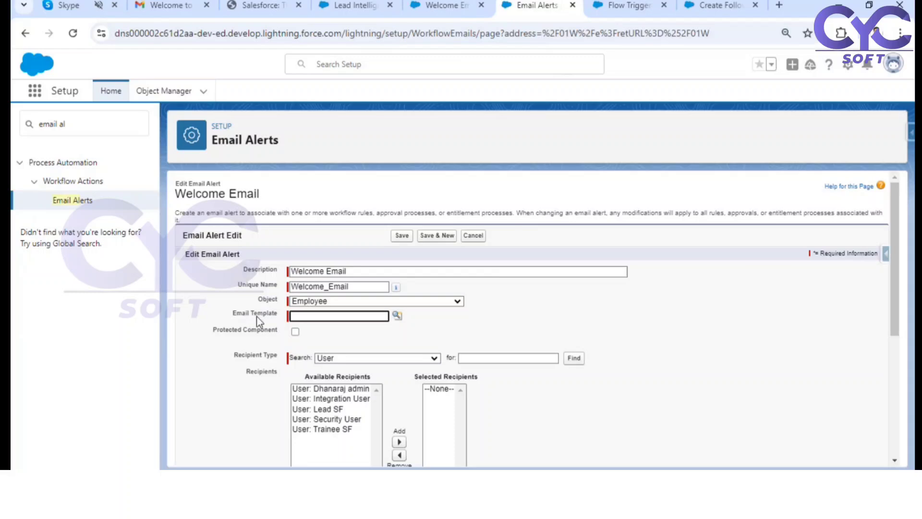
{"action": "left_click", "coordinate": [399, 316]}
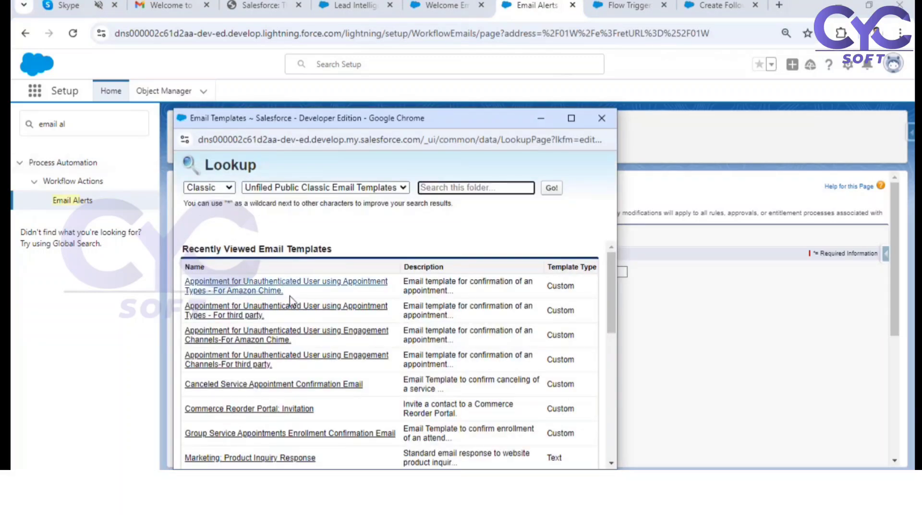
{"action": "scroll", "coordinate": [311, 318], "scroll_direction": "down", "scroll_amount": 5}
{"action": "scroll", "coordinate": [311, 322], "scroll_direction": "up", "scroll_amount": 2}
{"action": "scroll", "coordinate": [311, 322], "scroll_direction": "down", "scroll_amount": 4}
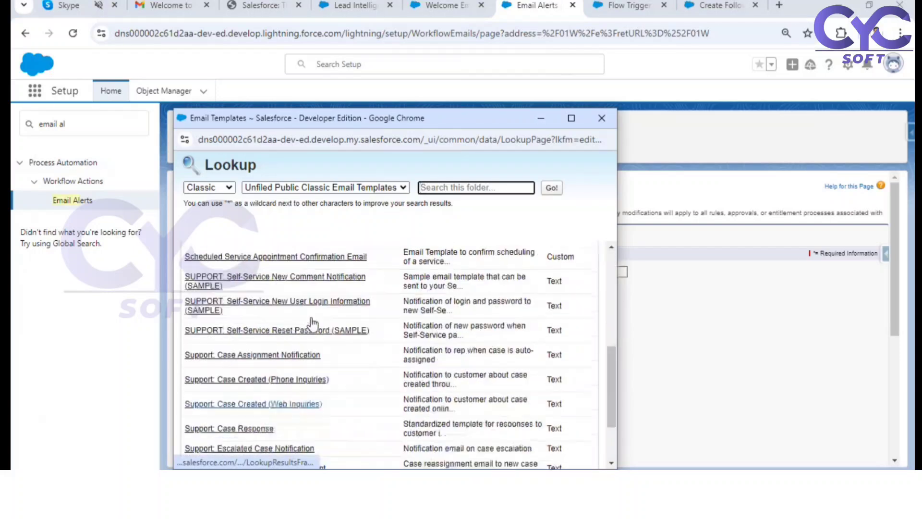
{"action": "scroll", "coordinate": [310, 323], "scroll_direction": "up", "scroll_amount": 2}
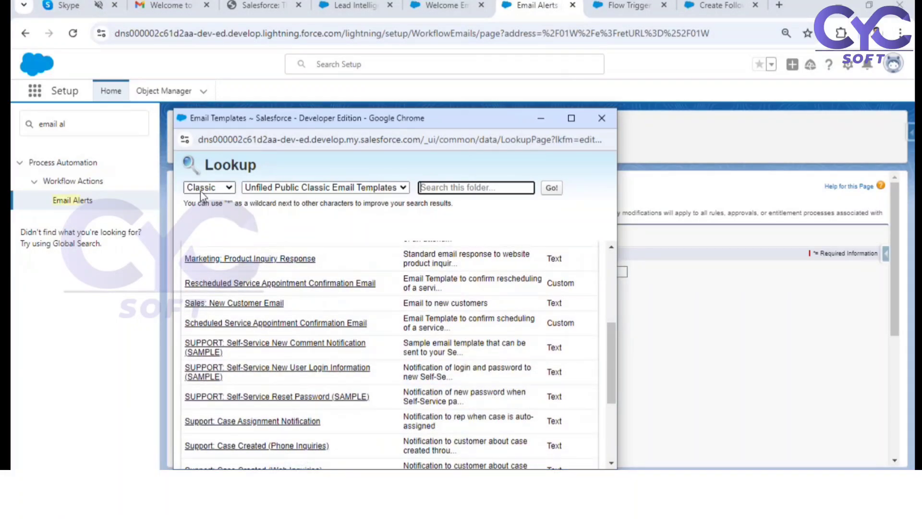
Step: Switch the email template lookup from Classic to Lightning templates
{"action": "left_click", "coordinate": [227, 188]}
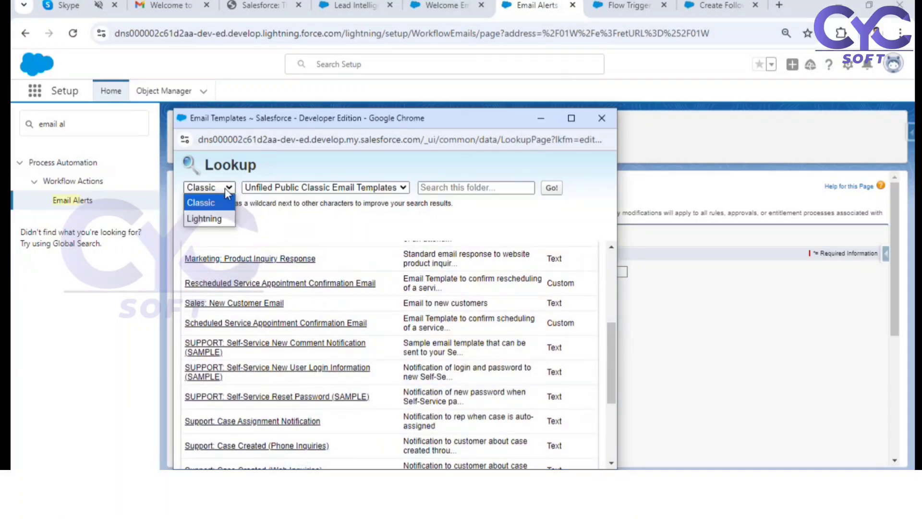
{"action": "left_click", "coordinate": [207, 208]}
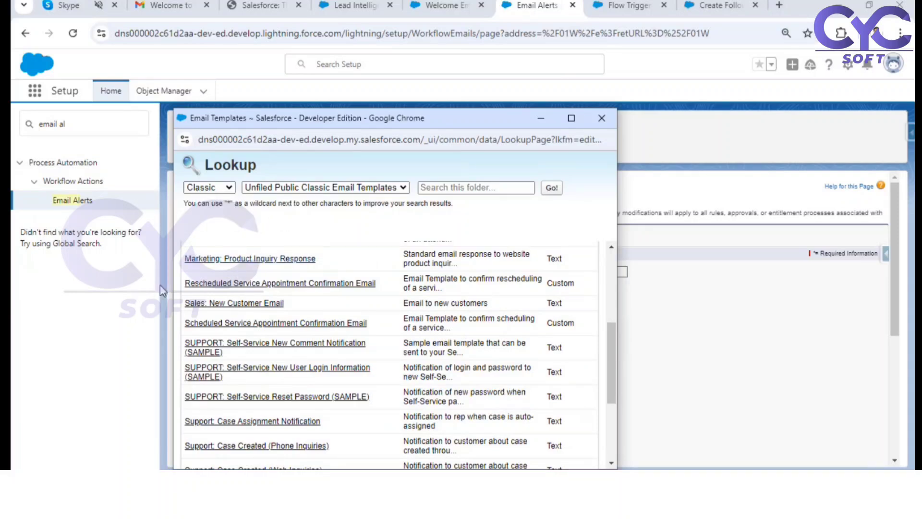
{"action": "scroll", "coordinate": [376, 332], "scroll_direction": "down", "scroll_amount": 1}
{"action": "left_click", "coordinate": [229, 188]}
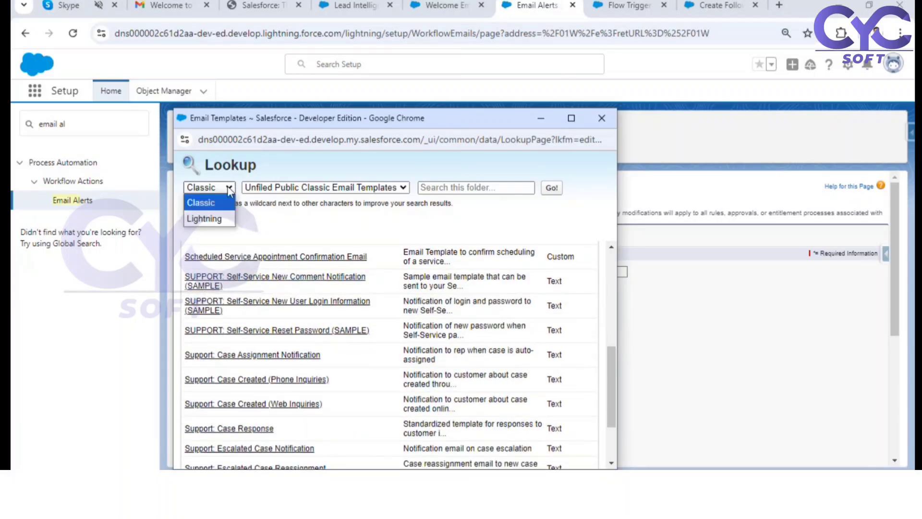
{"action": "left_click", "coordinate": [216, 219]}
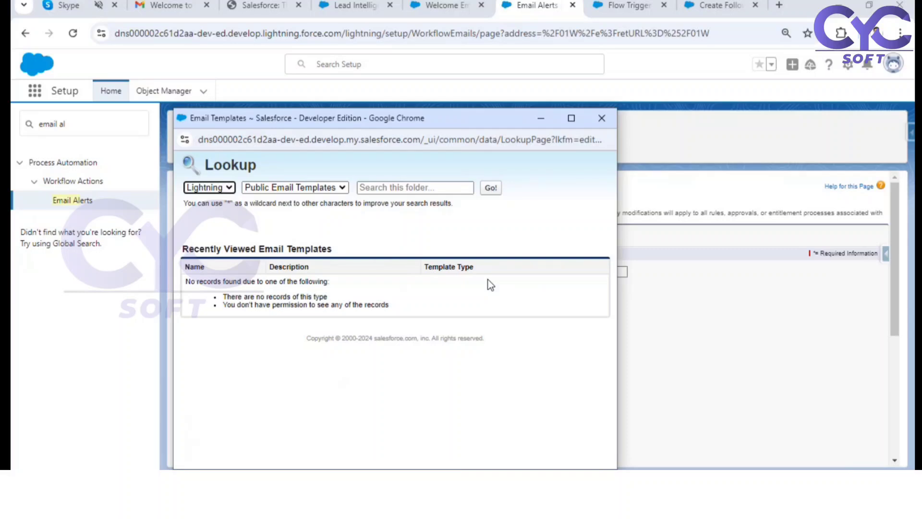
Step: Choose the Welcome Email template from the HM template folder as the alert's email template
{"action": "left_click", "coordinate": [321, 191]}
{"action": "left_click", "coordinate": [263, 223]}
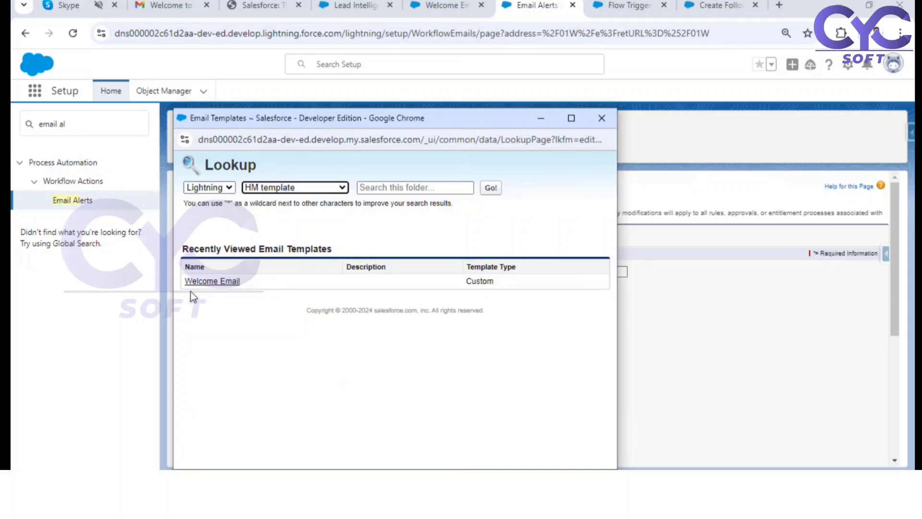
{"action": "left_click", "coordinate": [218, 285]}
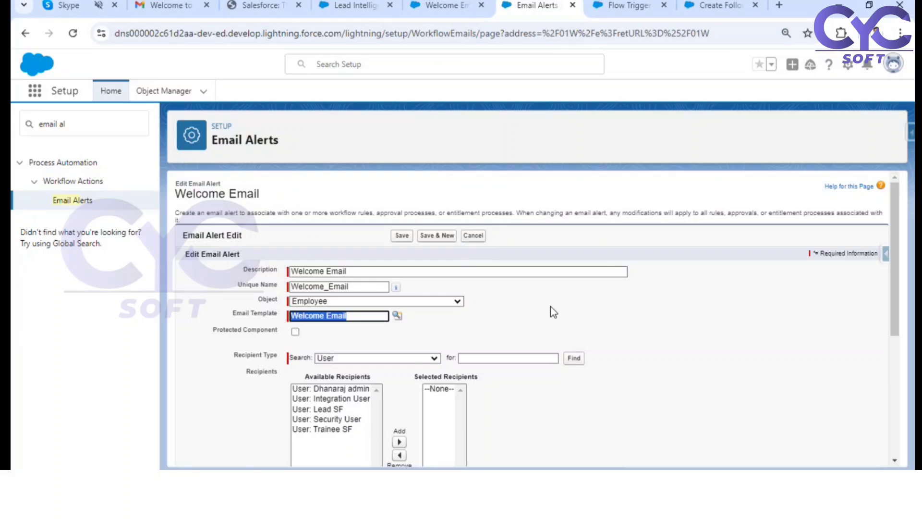
Step: Set the alert's recipient type to Email Field and select the Emp Email field among the available recipients
{"action": "scroll", "coordinate": [550, 306], "scroll_direction": "down", "scroll_amount": 1}
{"action": "left_click_drag", "start_coordinate": [242, 288], "coordinate": [271, 288]}
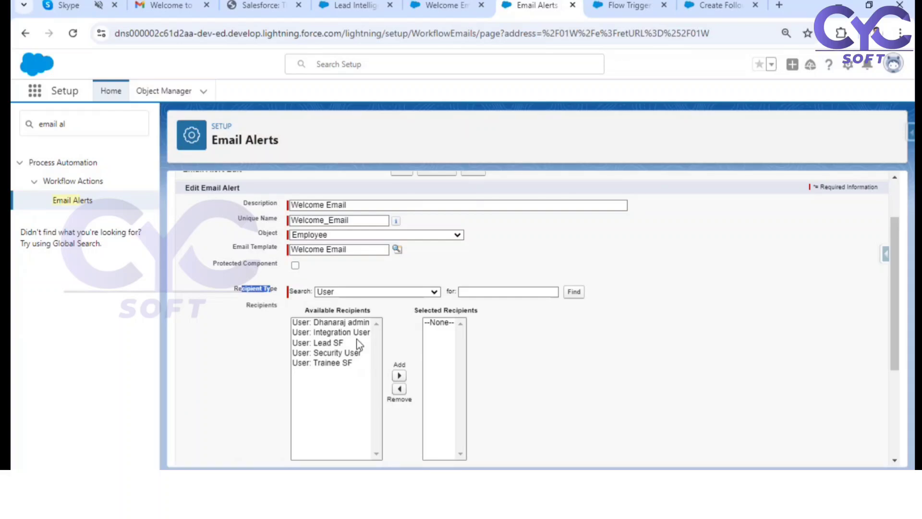
{"action": "left_click", "coordinate": [293, 295]}
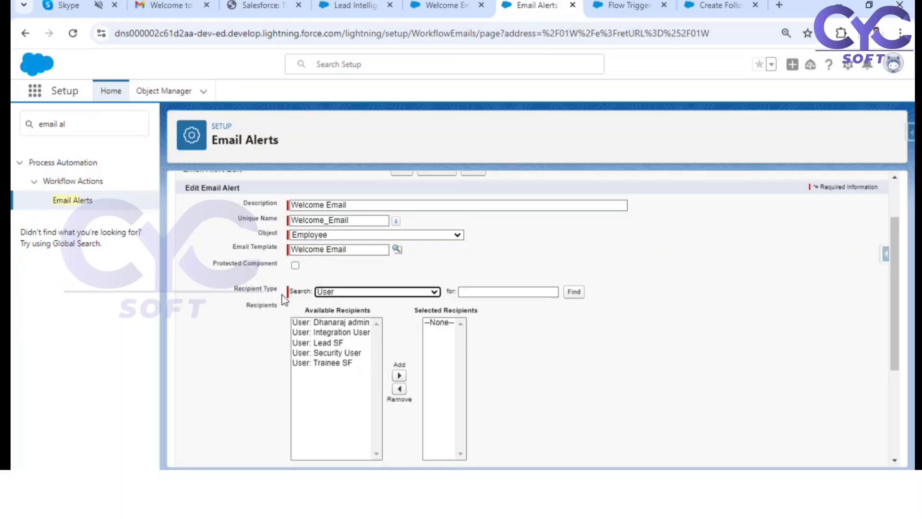
{"action": "left_click", "coordinate": [338, 293]}
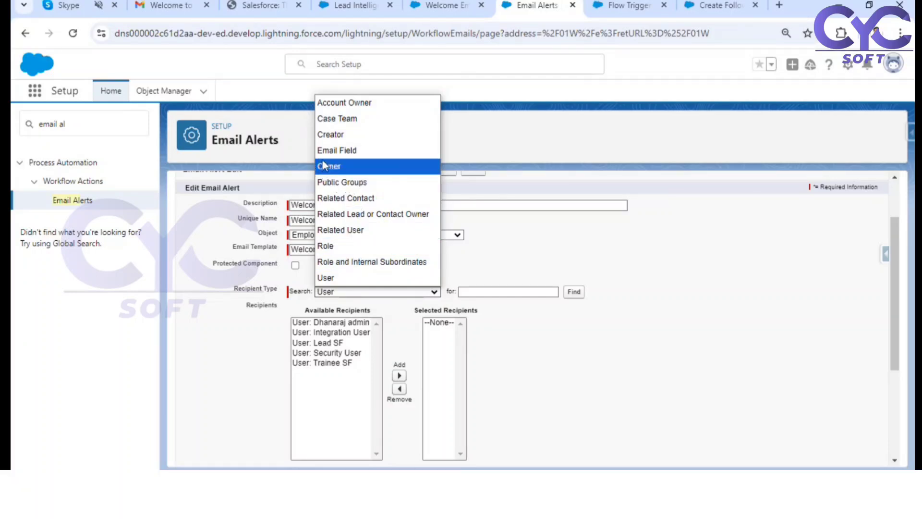
{"action": "left_click", "coordinate": [354, 150]}
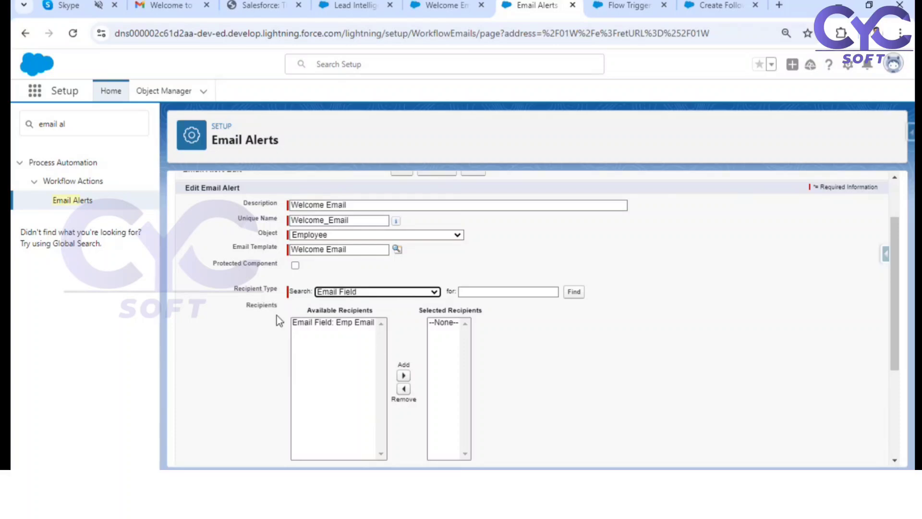
{"action": "left_click", "coordinate": [347, 325]}
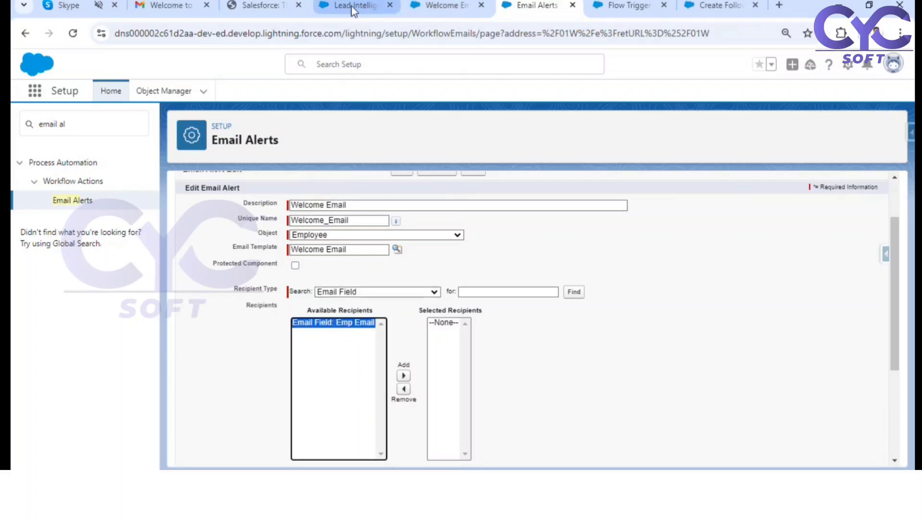
Step: Open the Manager record in Employees and examine its Emp Email field, leaving the record unedited
{"action": "left_click", "coordinate": [364, 6]}
{"action": "left_click", "coordinate": [552, 102]}
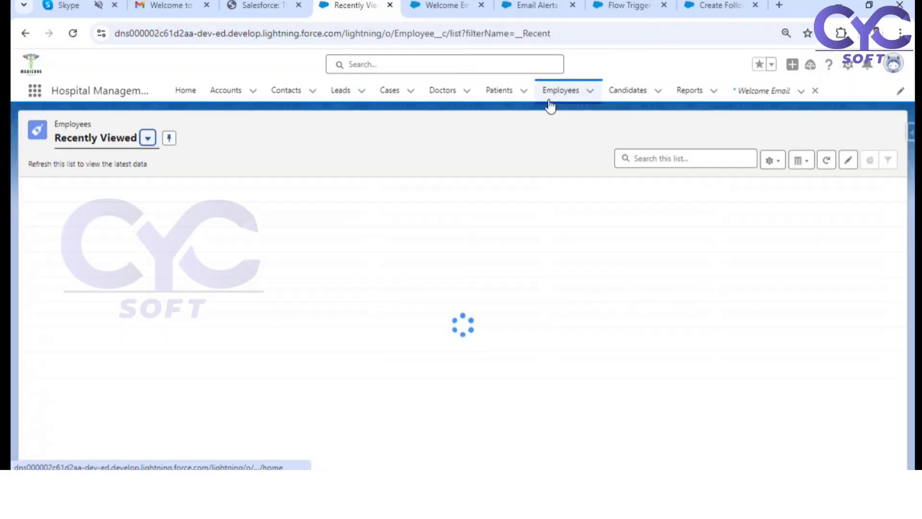
{"action": "left_click", "coordinate": [125, 206]}
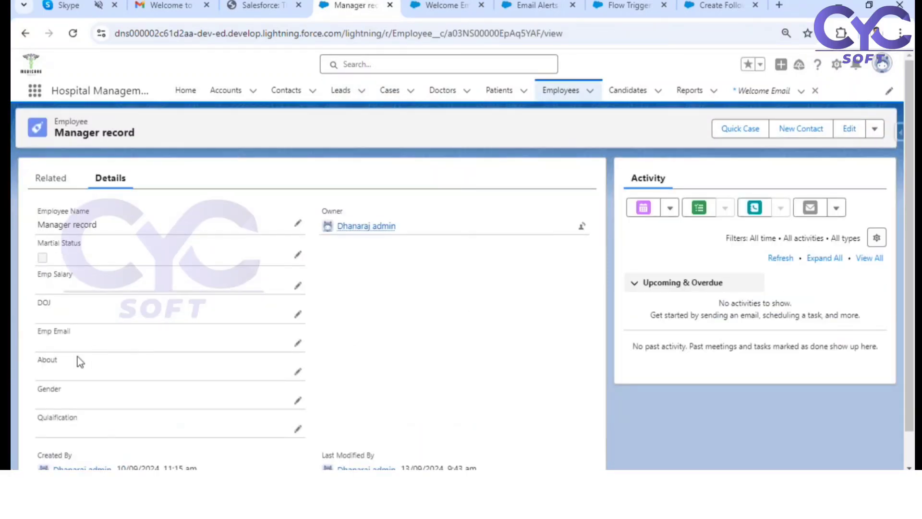
{"action": "left_click", "coordinate": [299, 344]}
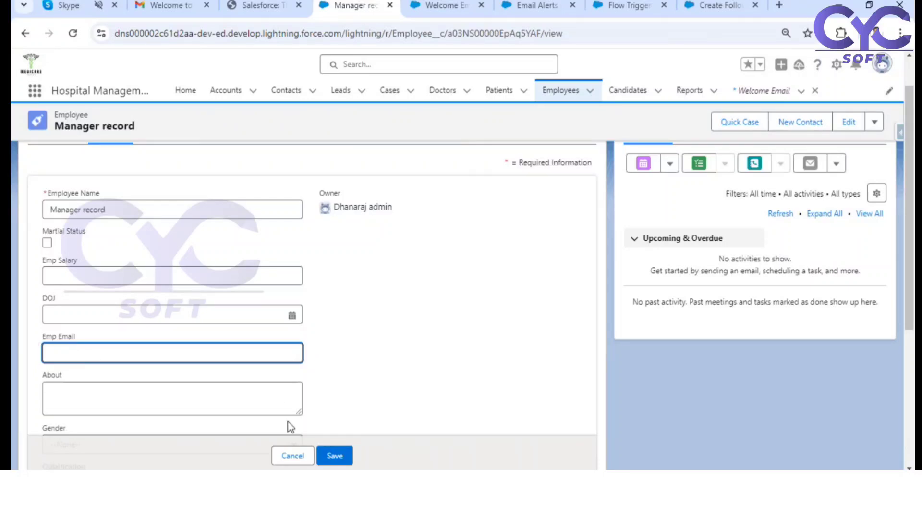
{"action": "left_click", "coordinate": [295, 459]}
{"action": "left_click", "coordinate": [535, 7]}
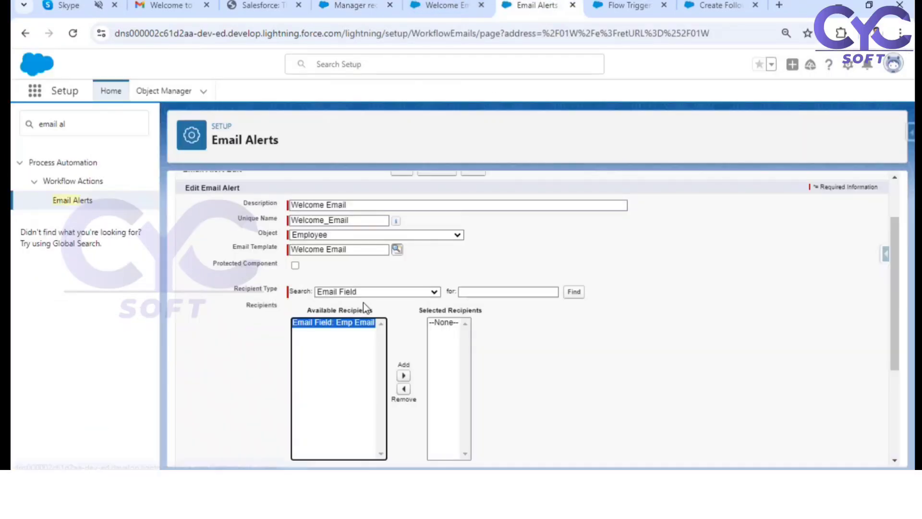
{"action": "left_click", "coordinate": [370, 6]}
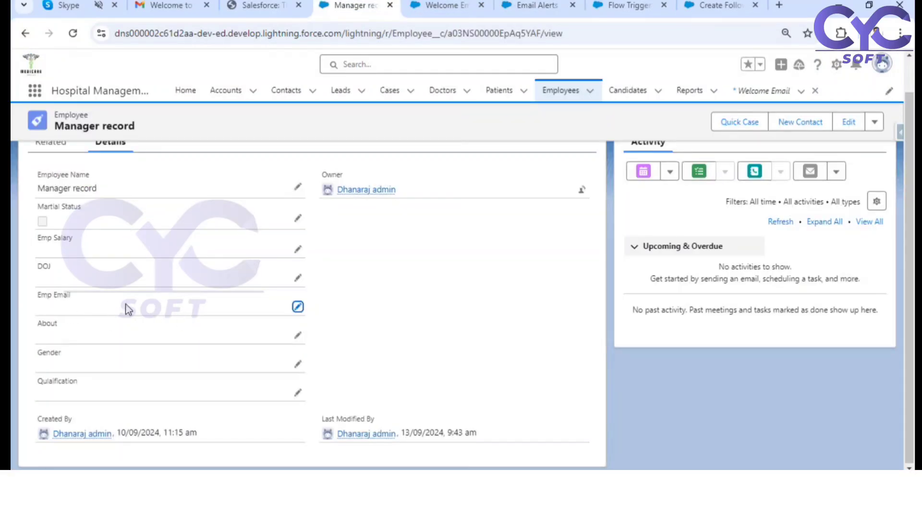
Step: Return to the Welcome Email alert and add the Emp Email field to its selected recipients
{"action": "left_click", "coordinate": [536, 6]}
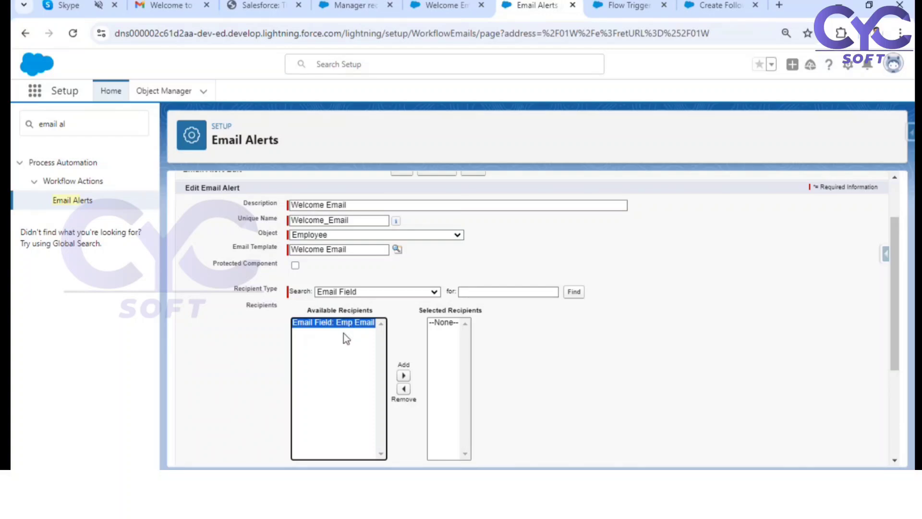
{"action": "left_click", "coordinate": [404, 376]}
{"action": "scroll", "coordinate": [544, 316], "scroll_direction": "down", "scroll_amount": 3}
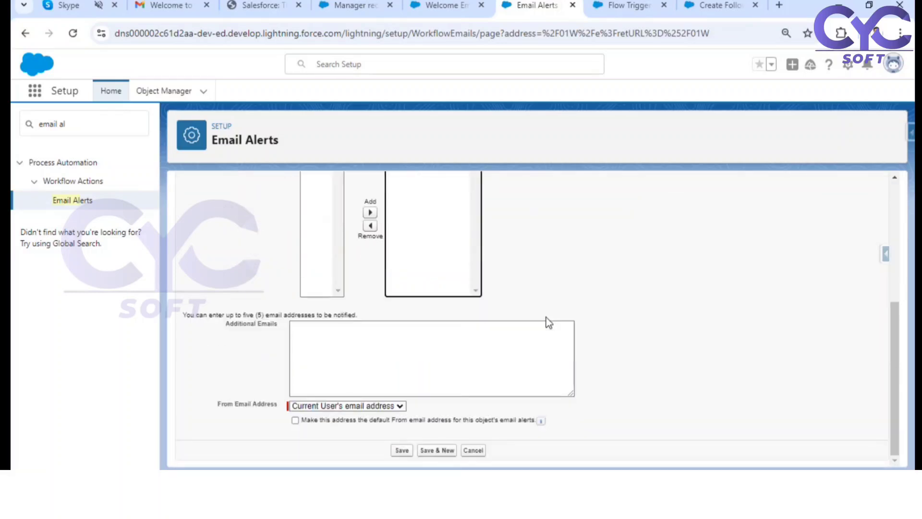
Step: Examine the email alert's additional emails limit and its From Email Address setting
{"action": "scroll", "coordinate": [461, 309], "scroll_direction": "up", "scroll_amount": 2}
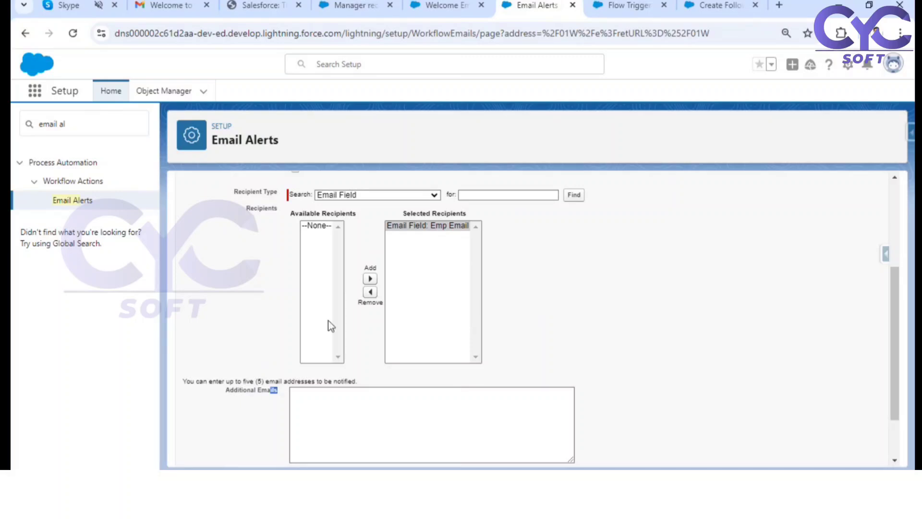
{"action": "left_click_drag", "start_coordinate": [251, 381], "coordinate": [320, 379]}
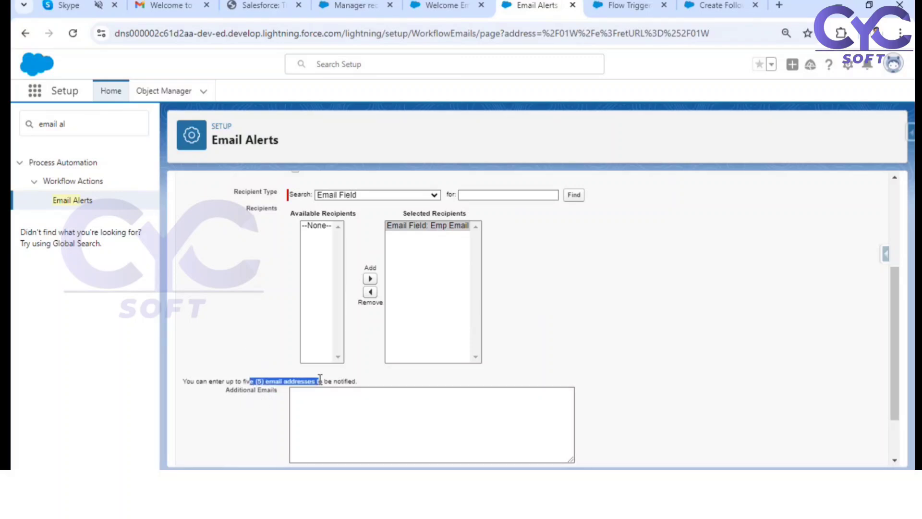
{"action": "left_click_drag", "start_coordinate": [202, 381], "coordinate": [334, 379]}
{"action": "left_click", "coordinate": [317, 414]}
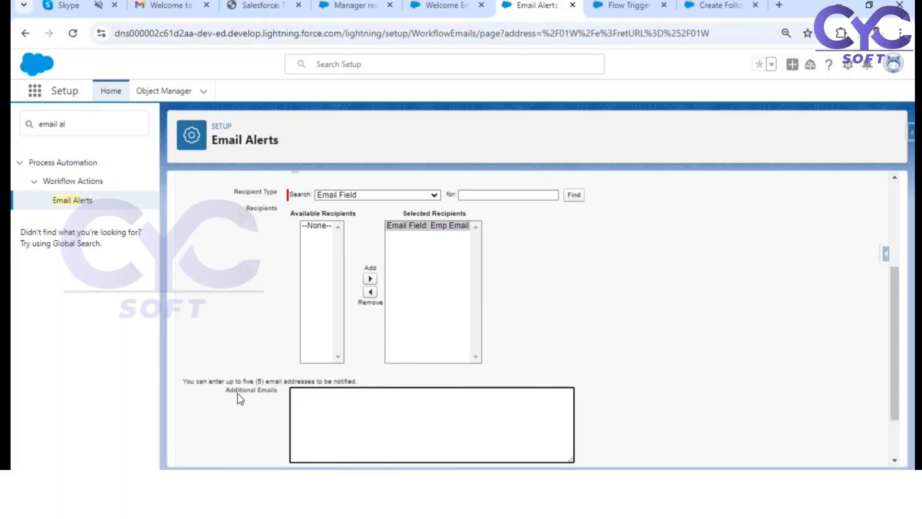
{"action": "left_click_drag", "start_coordinate": [225, 389], "coordinate": [272, 388]}
{"action": "left_click", "coordinate": [298, 396]}
{"action": "scroll", "coordinate": [594, 379], "scroll_direction": "down", "scroll_amount": 2}
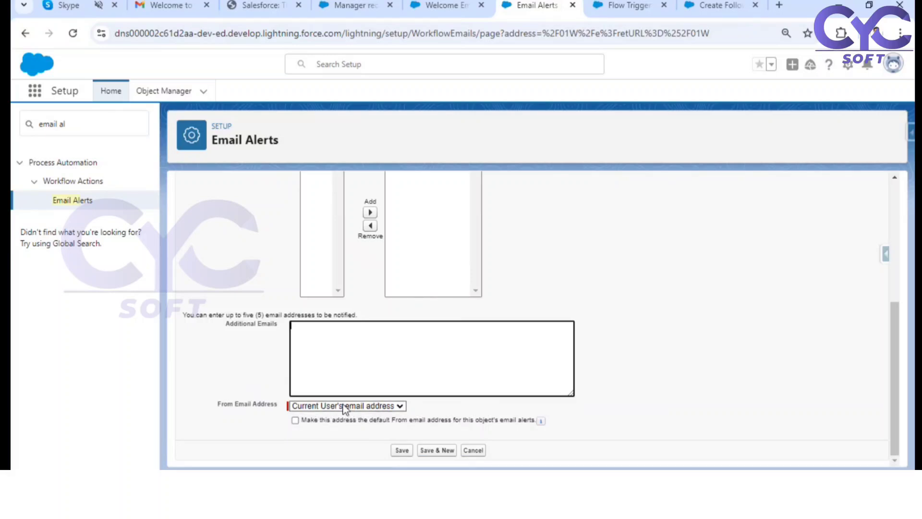
{"action": "scroll", "coordinate": [421, 226], "scroll_direction": "up", "scroll_amount": 4}
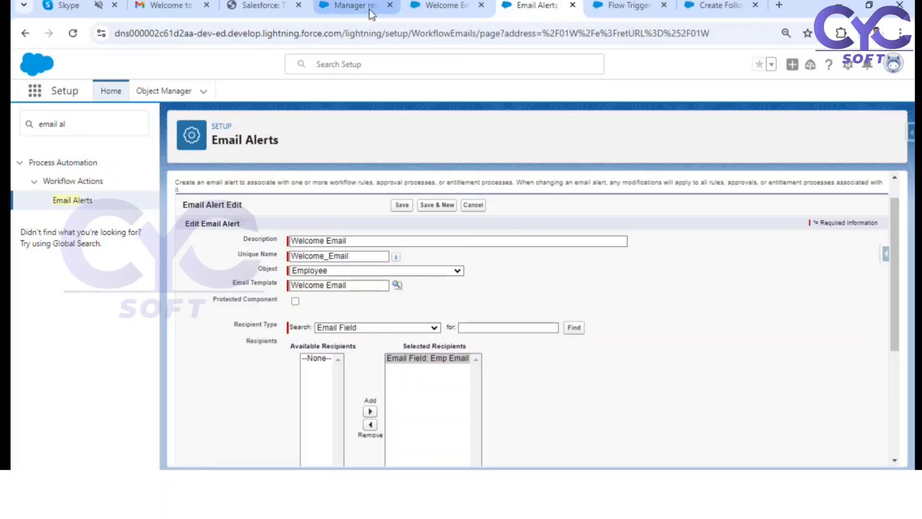
Step: Open the send email action in the Create Follow up task on Lead flow and review its body, recipient and subject settings
{"action": "left_click", "coordinate": [633, 6]}
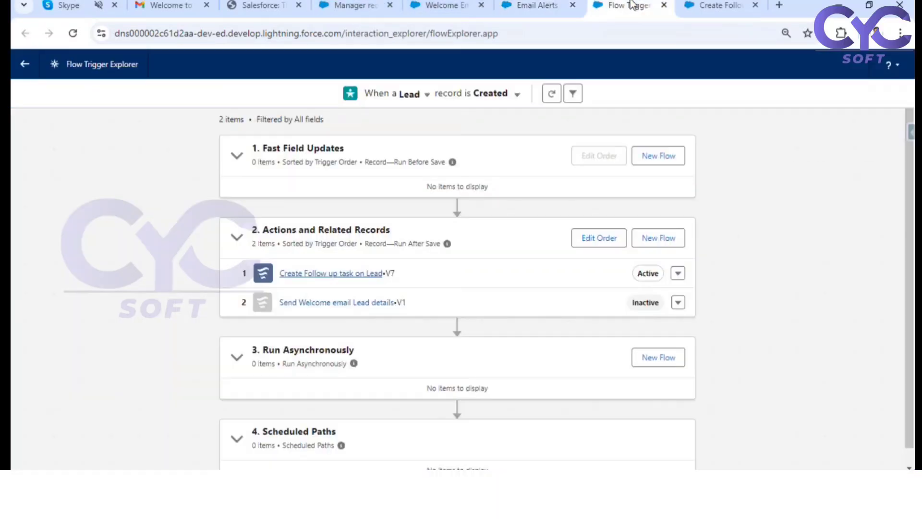
{"action": "left_click", "coordinate": [716, 7]}
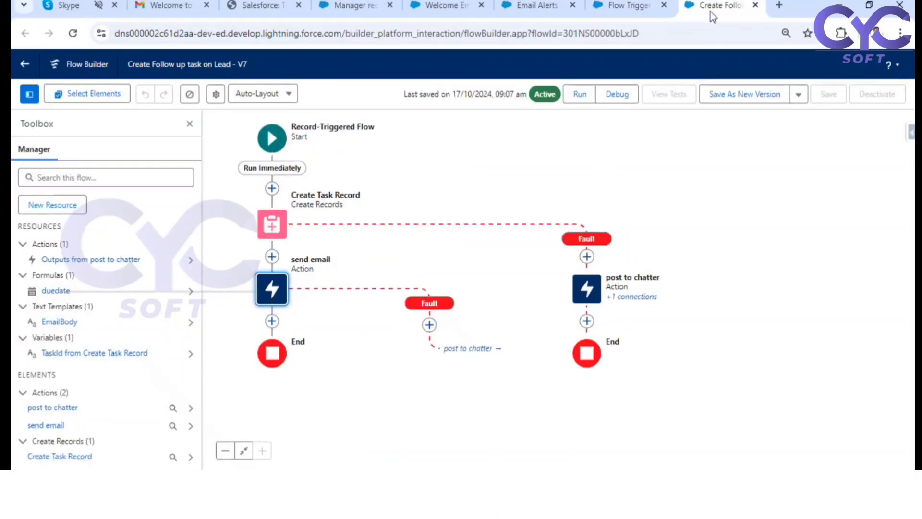
{"action": "left_click", "coordinate": [275, 298]}
{"action": "scroll", "coordinate": [642, 325], "scroll_direction": "down", "scroll_amount": 6}
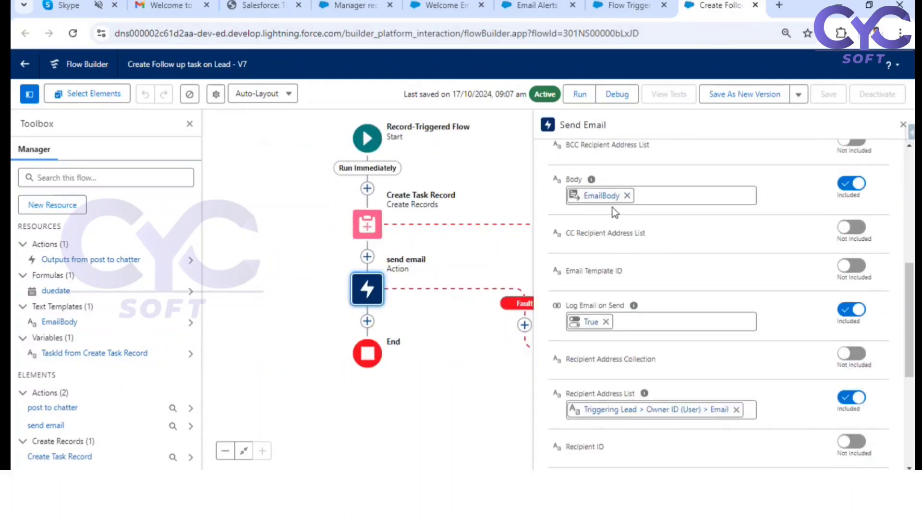
{"action": "scroll", "coordinate": [597, 278], "scroll_direction": "down", "scroll_amount": 2}
{"action": "scroll", "coordinate": [624, 278], "scroll_direction": "down", "scroll_amount": 3}
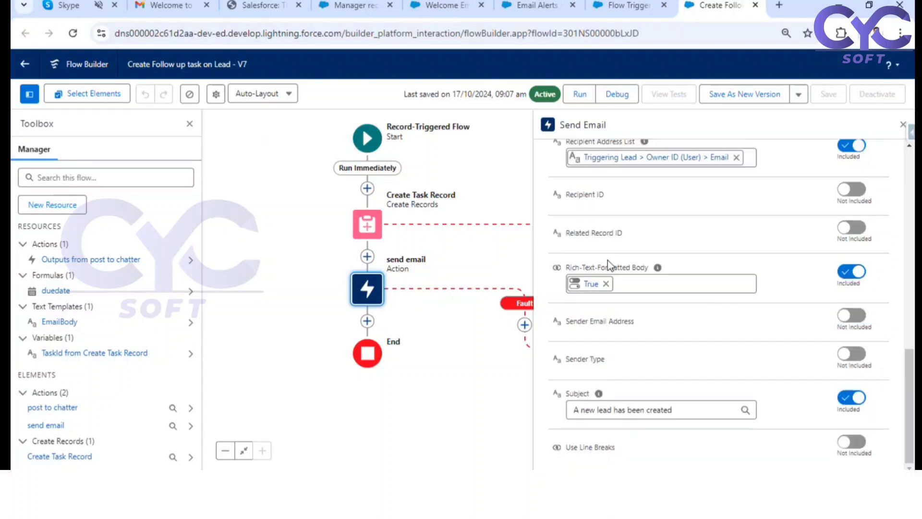
{"action": "scroll", "coordinate": [609, 230], "scroll_direction": "up", "scroll_amount": 1}
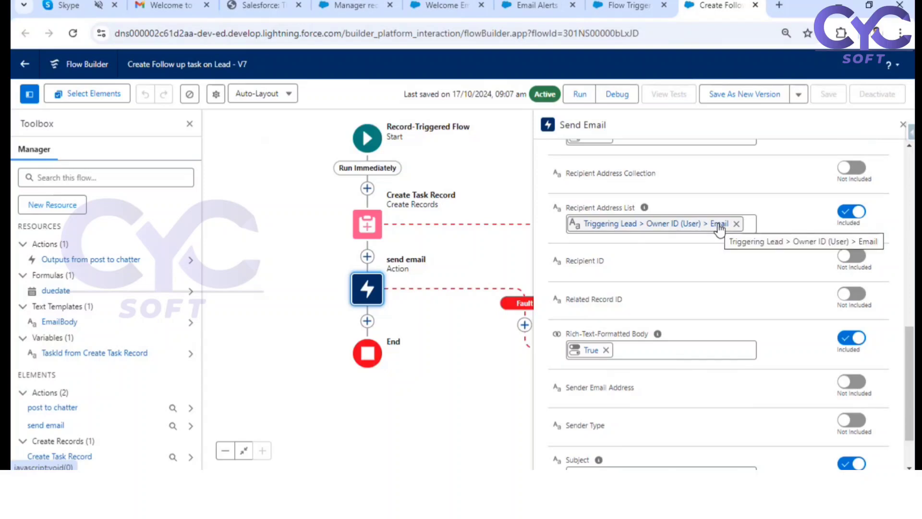
{"action": "scroll", "coordinate": [719, 230], "scroll_direction": "down", "scroll_amount": 2}
{"action": "scroll", "coordinate": [632, 347], "scroll_direction": "up", "scroll_amount": 5}
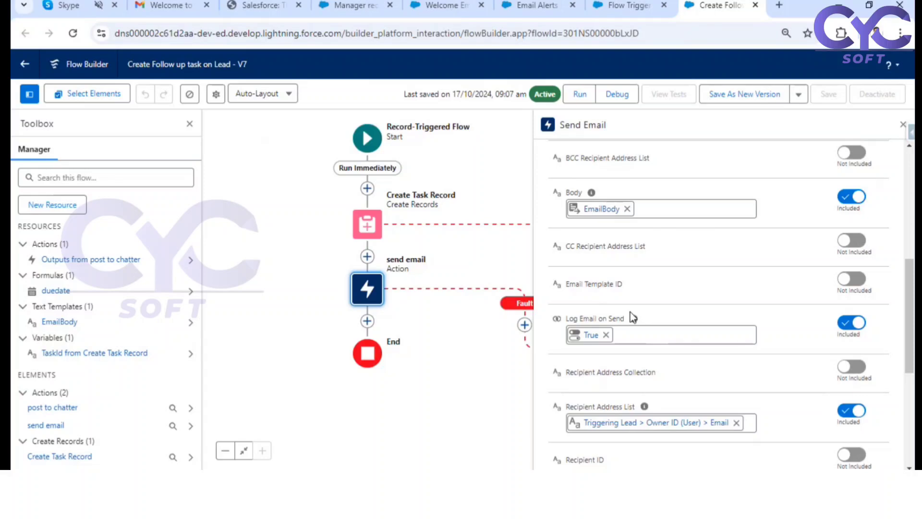
Step: Return to the Welcome Email alert for Employee and save it
{"action": "left_click", "coordinate": [529, 6]}
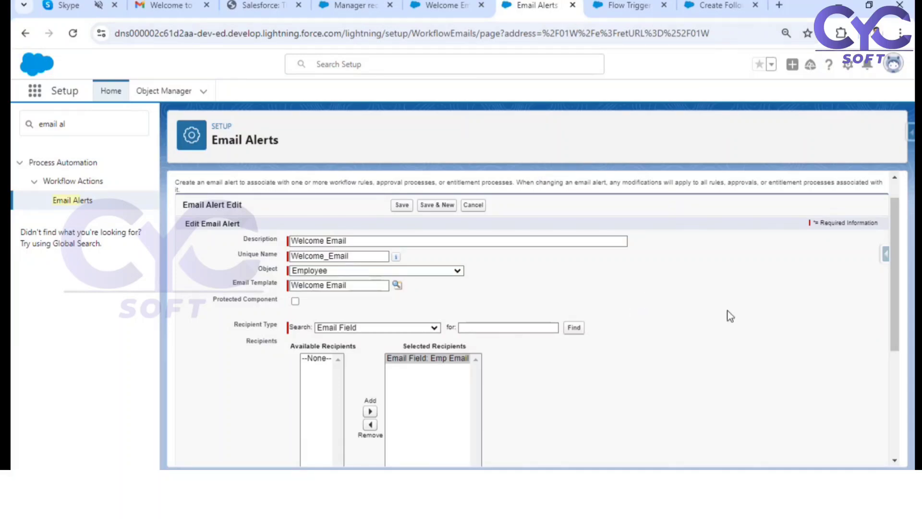
{"action": "scroll", "coordinate": [725, 315], "scroll_direction": "down", "scroll_amount": 5}
{"action": "left_click", "coordinate": [402, 451]}
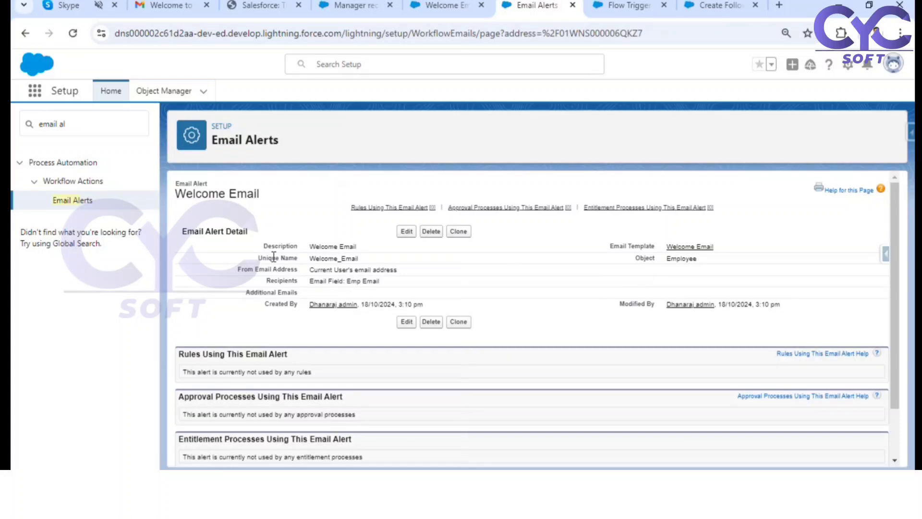
Step: Review the saved alert's details and the lists of rules, approval processes, entitlement processes and flows using it
{"action": "left_click_drag", "start_coordinate": [189, 183], "coordinate": [212, 186]}
{"action": "scroll", "coordinate": [416, 329], "scroll_direction": "down", "scroll_amount": 2}
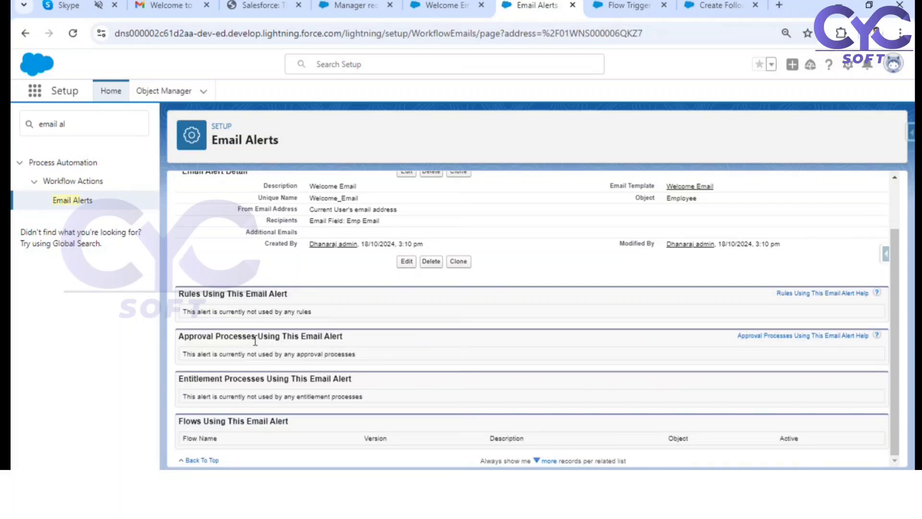
{"action": "left_click_drag", "start_coordinate": [196, 341], "coordinate": [288, 339]}
{"action": "left_click_drag", "start_coordinate": [239, 378], "coordinate": [251, 380]}
{"action": "left_click_drag", "start_coordinate": [186, 423], "coordinate": [222, 425]}
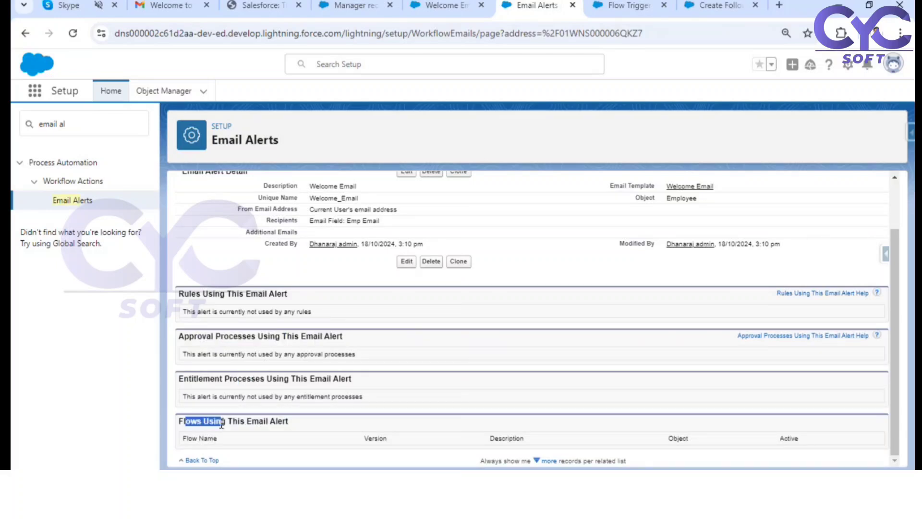
{"action": "scroll", "coordinate": [347, 395], "scroll_direction": "up", "scroll_amount": 1}
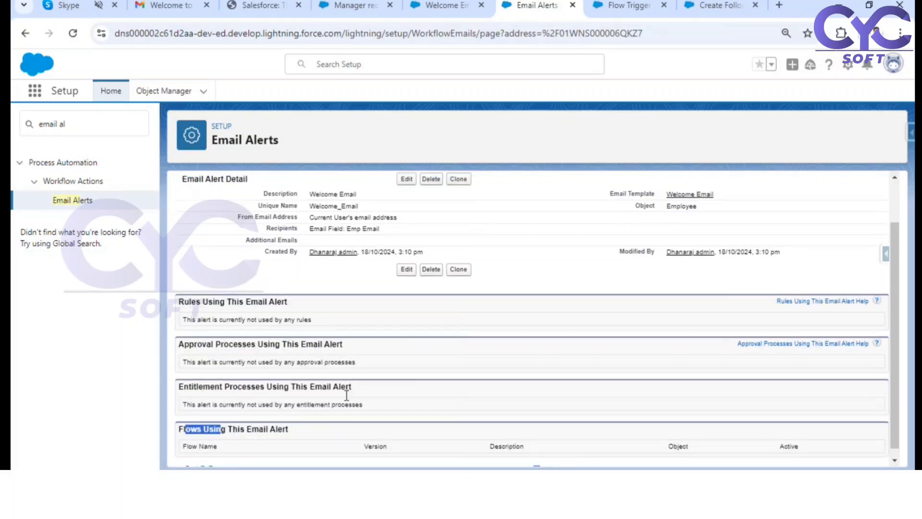
{"action": "scroll", "coordinate": [346, 395], "scroll_direction": "up", "scroll_amount": 2}
{"action": "scroll", "coordinate": [345, 397], "scroll_direction": "down", "scroll_amount": 2}
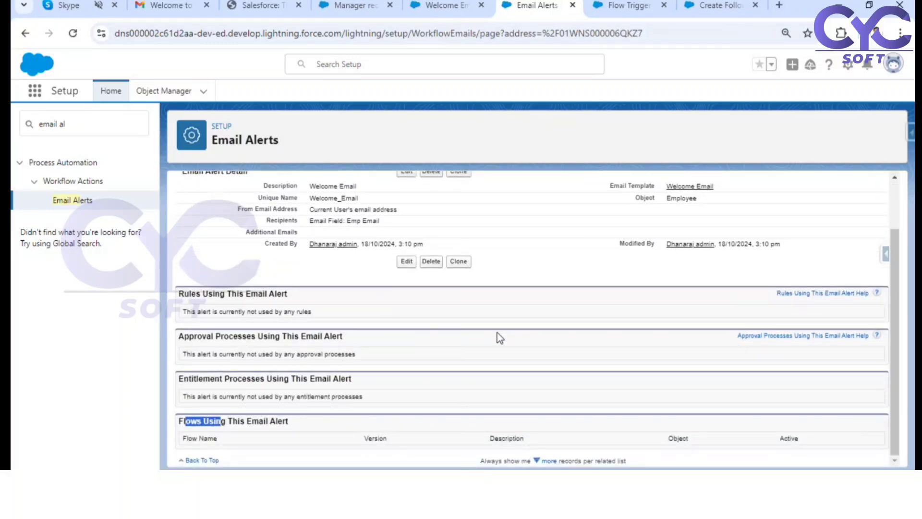
Step: Open Setup in a new browser tab, find "flow" and go to the Flows page
{"action": "left_click", "coordinate": [635, 6]}
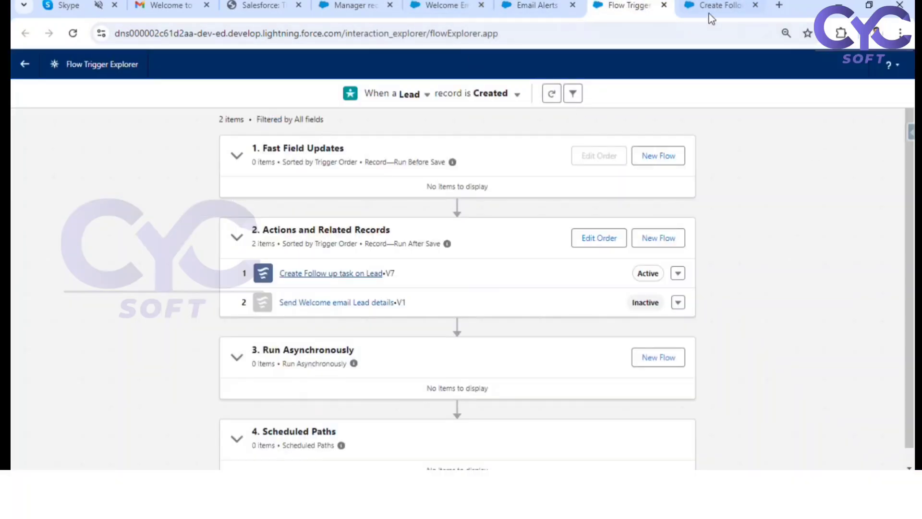
{"action": "left_click", "coordinate": [554, 5]}
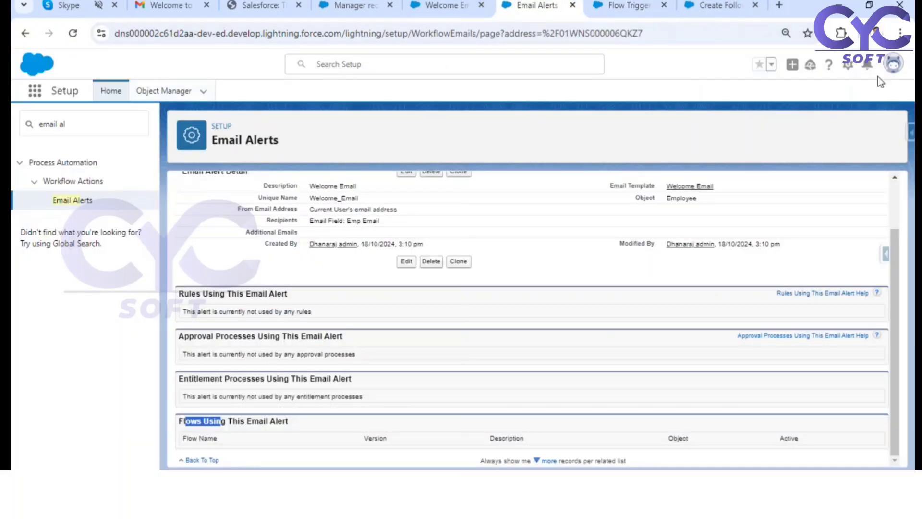
{"action": "left_click", "coordinate": [847, 64]}
{"action": "left_click", "coordinate": [805, 113]}
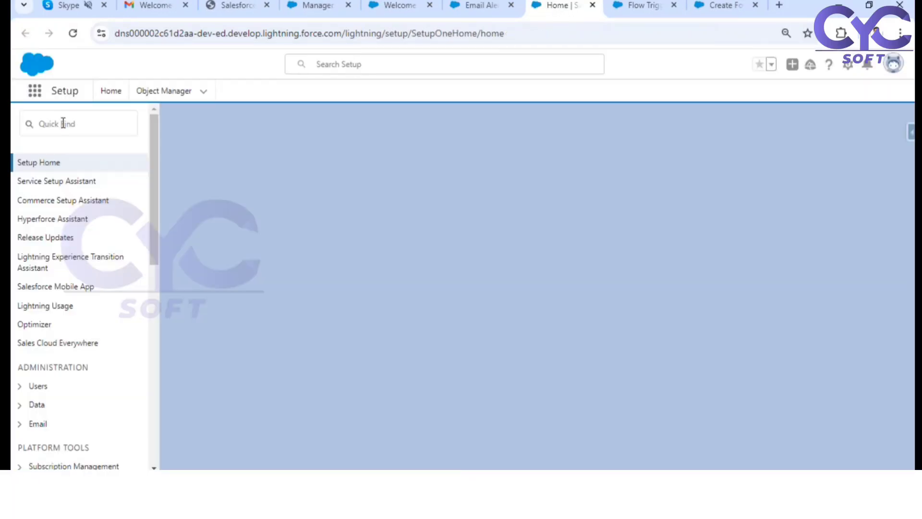
{"action": "type", "text": "flow"}
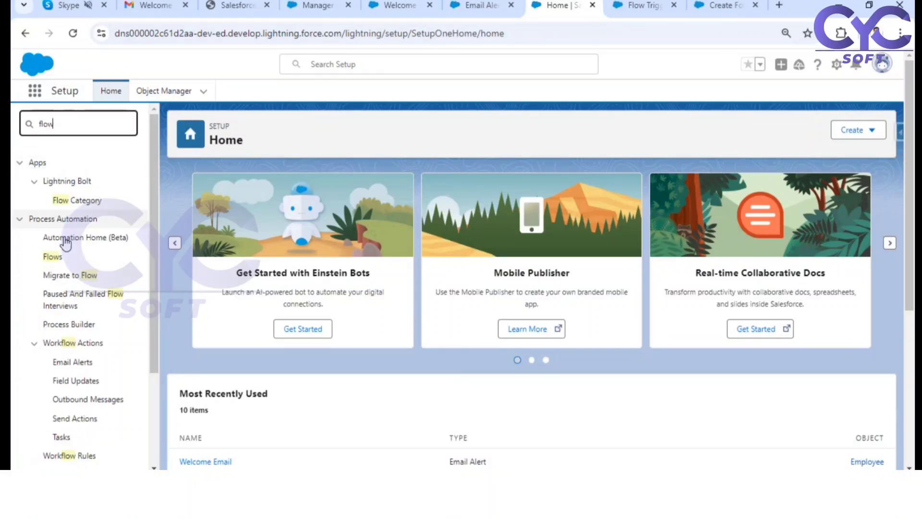
{"action": "left_click", "coordinate": [55, 257]}
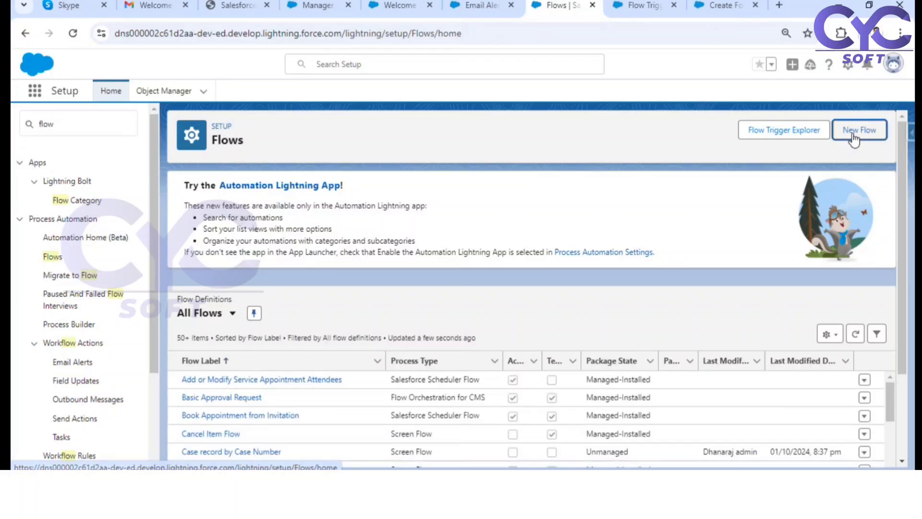
Step: Create a new Record-Triggered Flow from scratch
{"action": "left_click", "coordinate": [854, 138]}
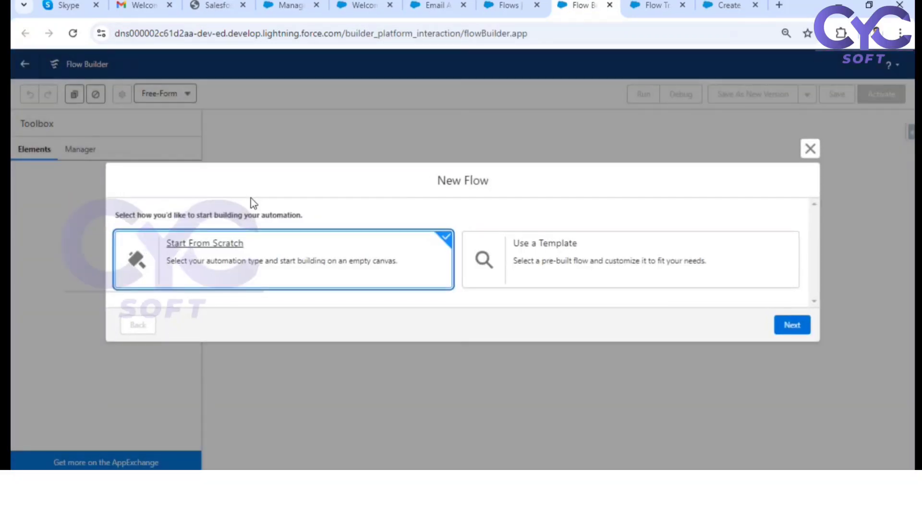
{"action": "left_click", "coordinate": [791, 324]}
{"action": "left_click", "coordinate": [590, 181]}
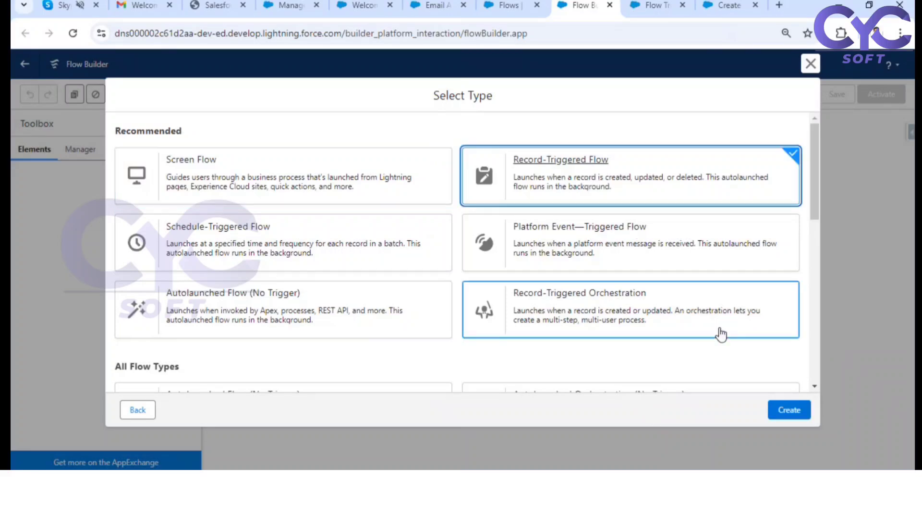
{"action": "left_click", "coordinate": [787, 413]}
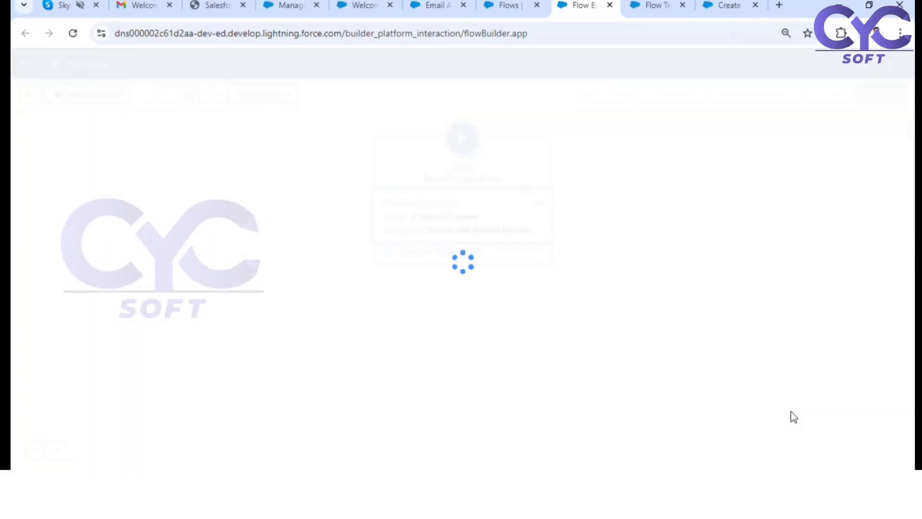
Step: Choose Employee as the flow's triggering object and review the record-created trigger setting
{"action": "left_click", "coordinate": [439, 226]}
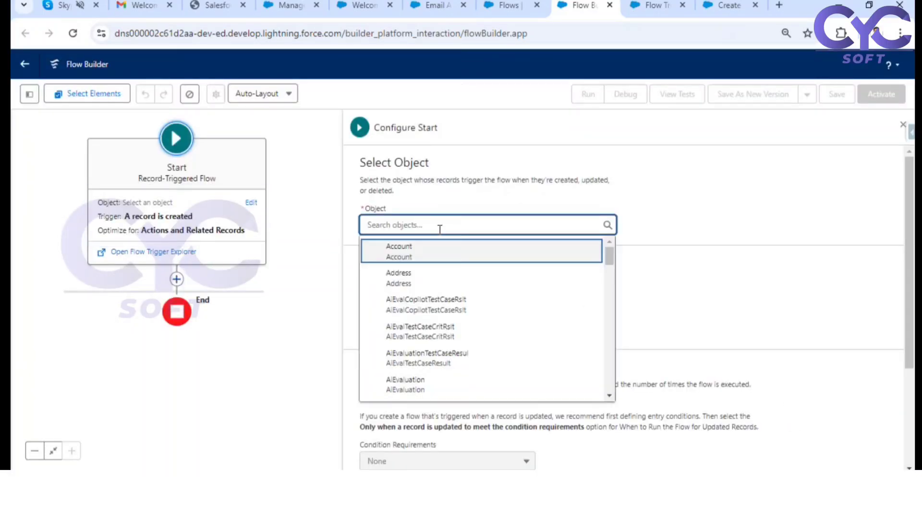
{"action": "type", "text": "empl"}
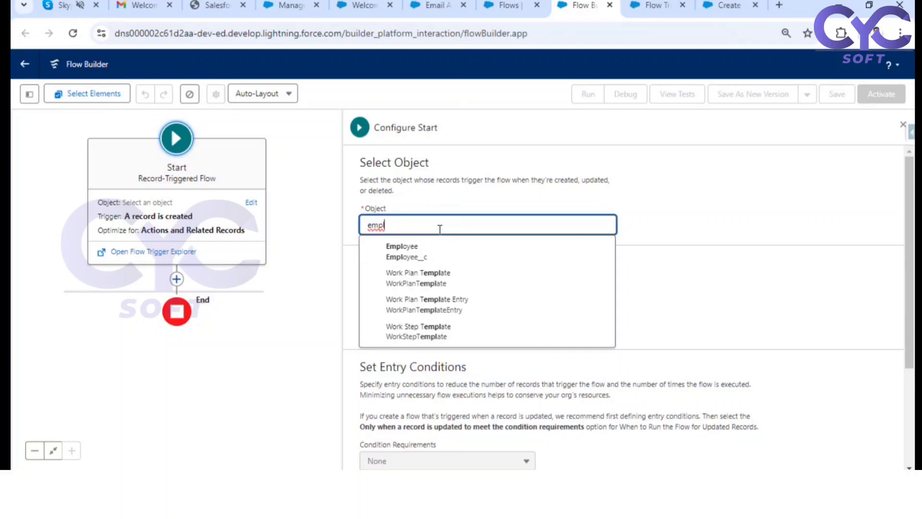
{"action": "left_click", "coordinate": [422, 247]}
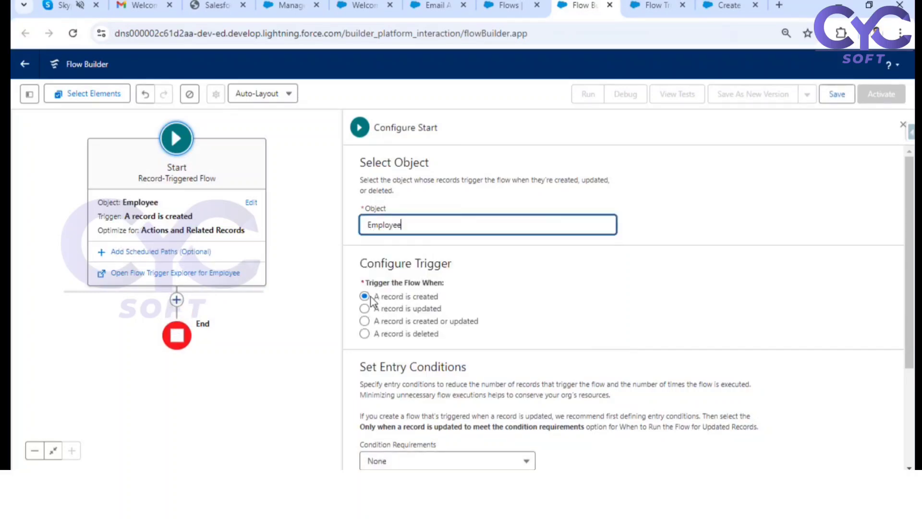
{"action": "left_click_drag", "start_coordinate": [373, 299], "coordinate": [455, 305]}
{"action": "scroll", "coordinate": [486, 299], "scroll_direction": "down", "scroll_amount": 3}
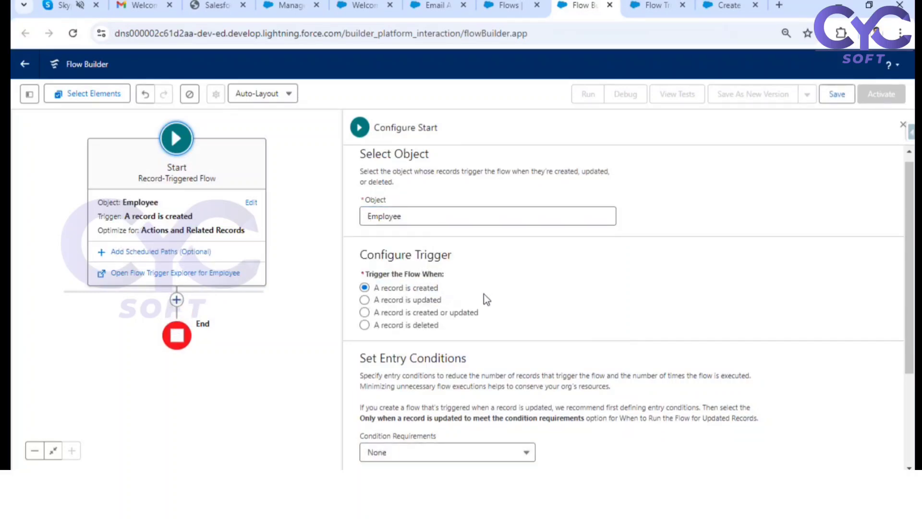
Step: Review the entry conditions section and set the condition requirements to All Conditions Are Met (AND)
{"action": "left_click_drag", "start_coordinate": [373, 234], "coordinate": [469, 236]}
{"action": "left_click", "coordinate": [400, 222]}
{"action": "left_click_drag", "start_coordinate": [371, 221], "coordinate": [470, 229]}
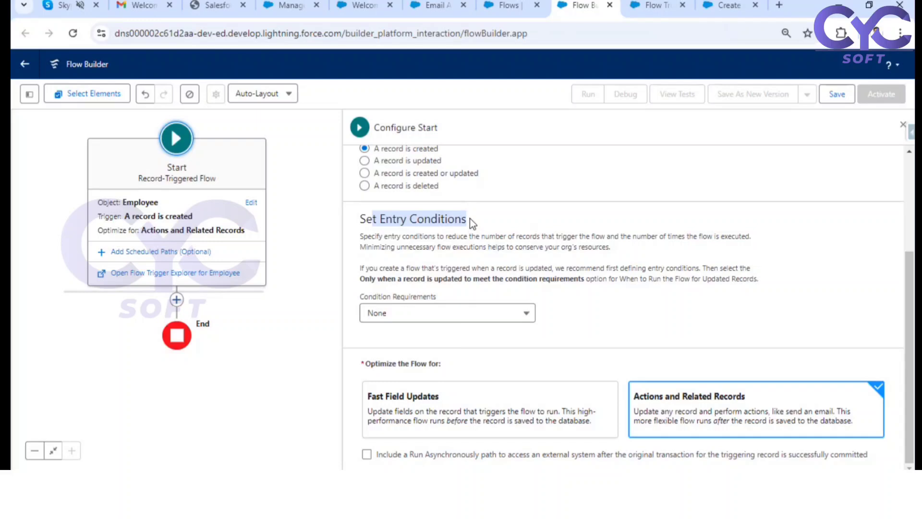
{"action": "left_click", "coordinate": [485, 315]}
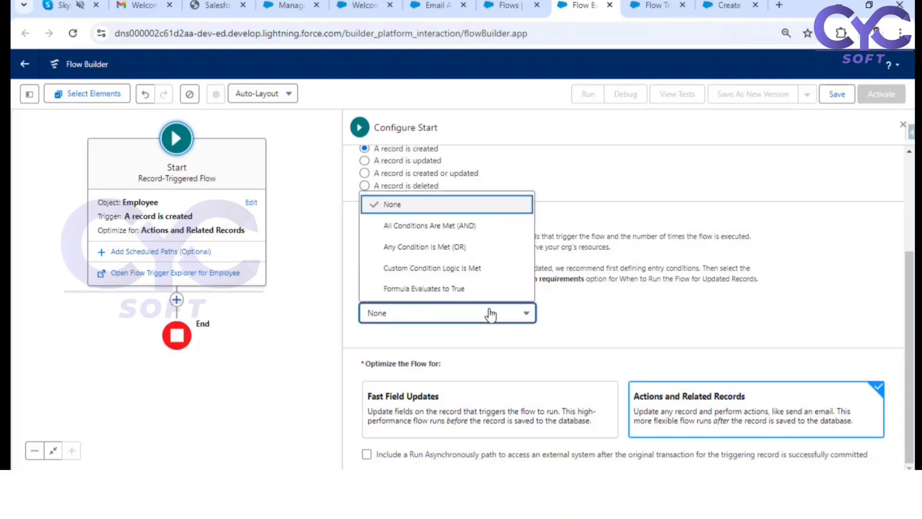
{"action": "left_click", "coordinate": [417, 226]}
{"action": "scroll", "coordinate": [594, 268], "scroll_direction": "down", "scroll_amount": 1}
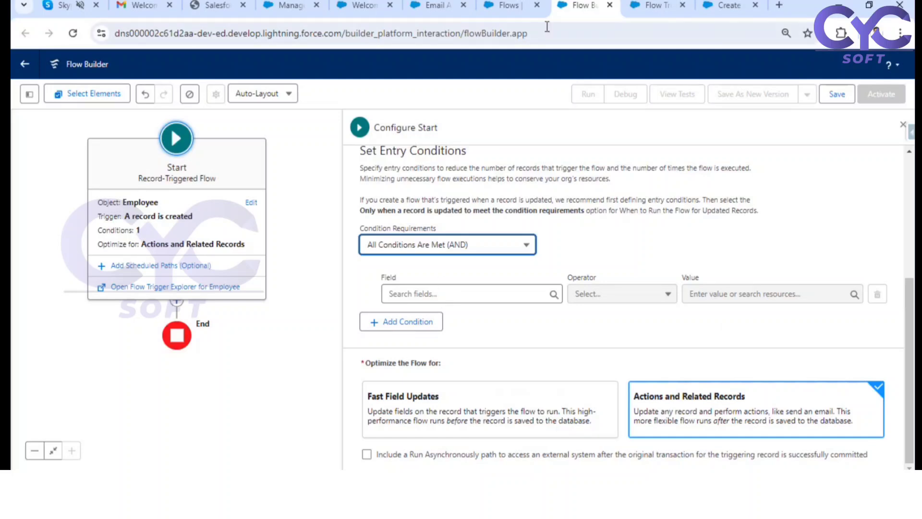
Step: Open the Manager record employee page and examine its Emp Email field, cancelling any editing
{"action": "left_click", "coordinate": [368, 8]}
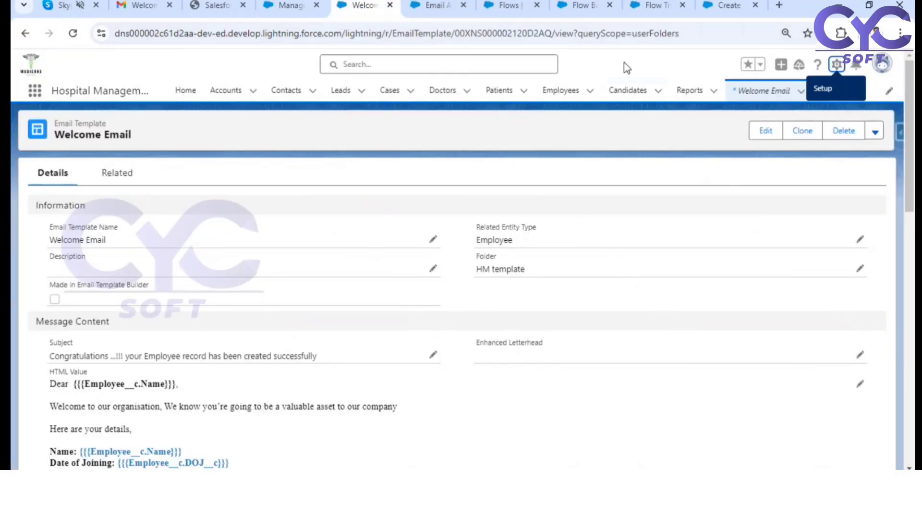
{"action": "left_click", "coordinate": [293, 6]}
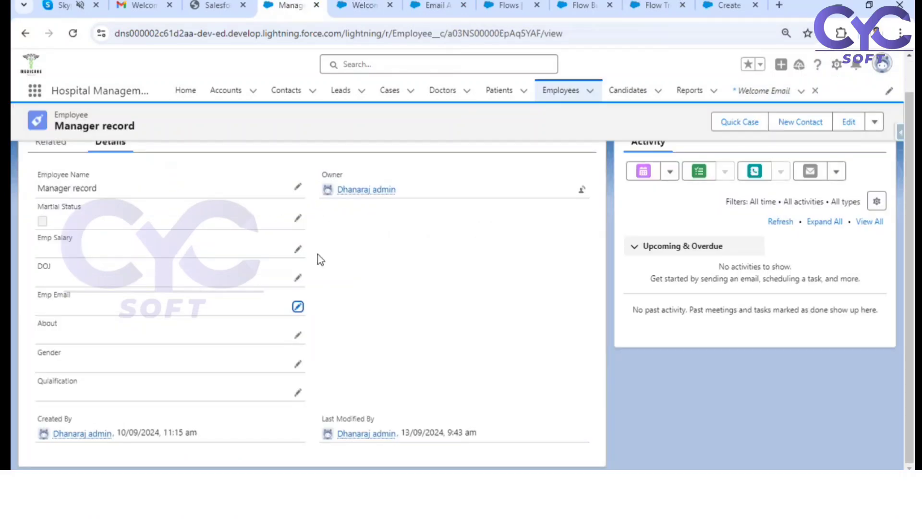
{"action": "left_click", "coordinate": [303, 307]}
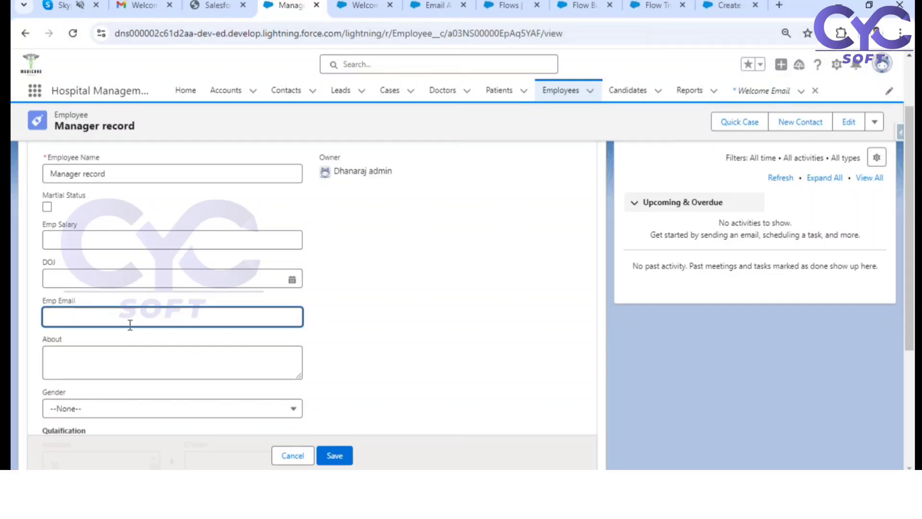
{"action": "left_click", "coordinate": [294, 455]}
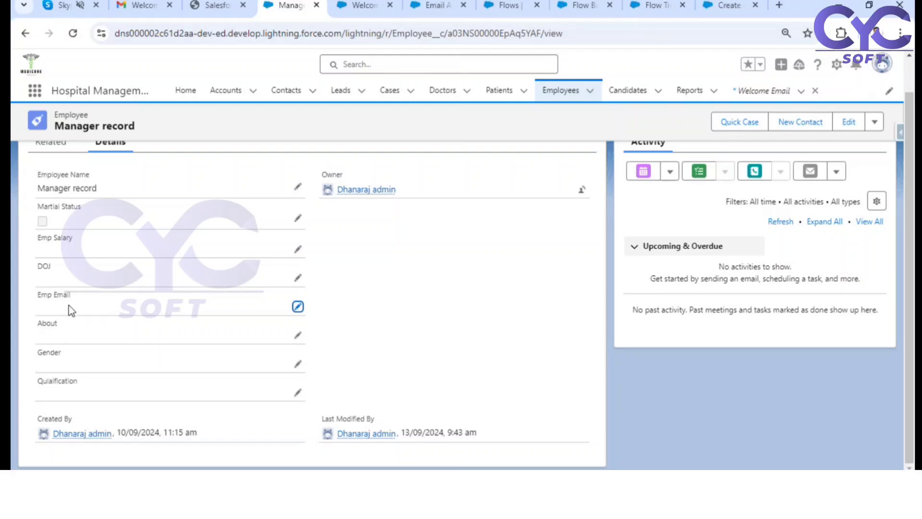
{"action": "left_click_drag", "start_coordinate": [39, 295], "coordinate": [73, 299]}
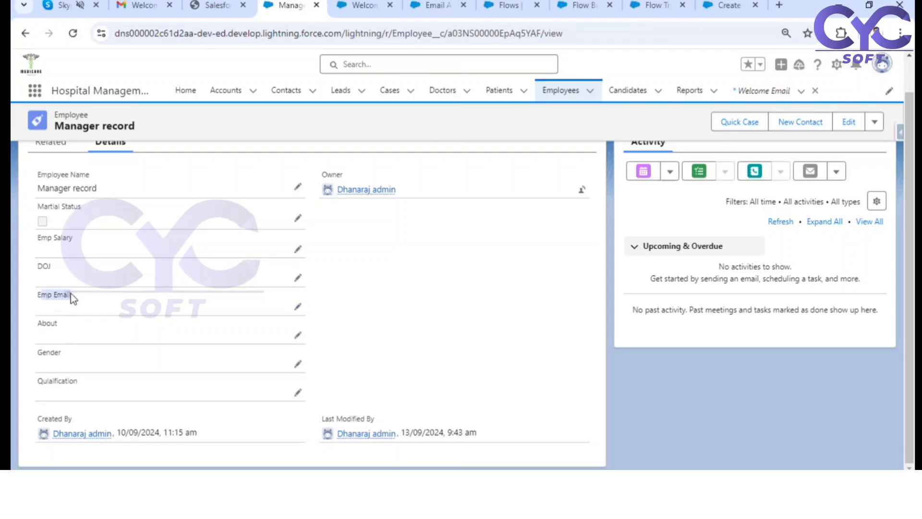
{"action": "left_click", "coordinate": [297, 308]}
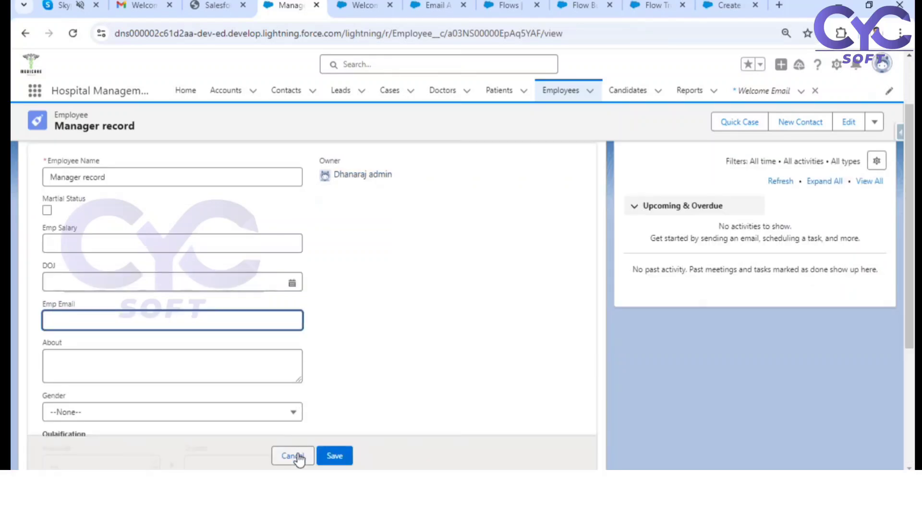
{"action": "left_click", "coordinate": [292, 455]}
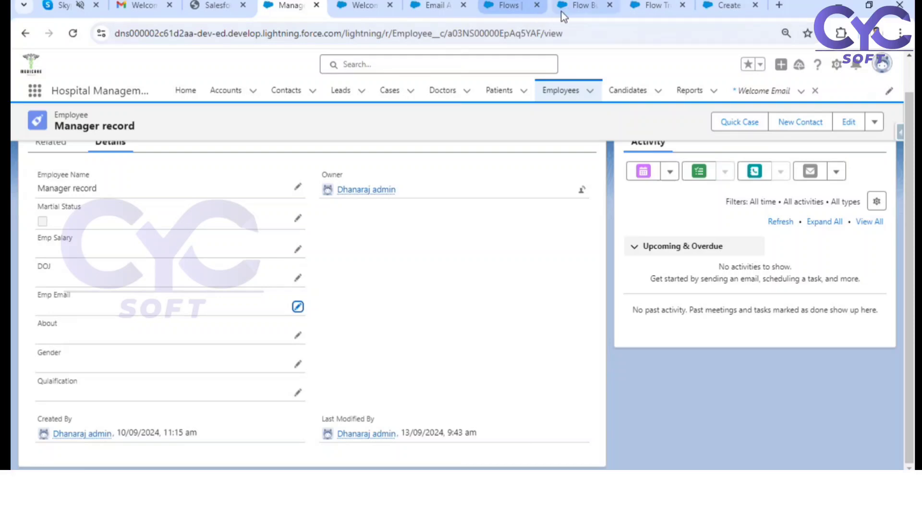
Step: Return to the new flow and add the entry condition Emp_Email__c Does Not Equal $GlobalConstant.EmptyString
{"action": "left_click", "coordinate": [628, 10]}
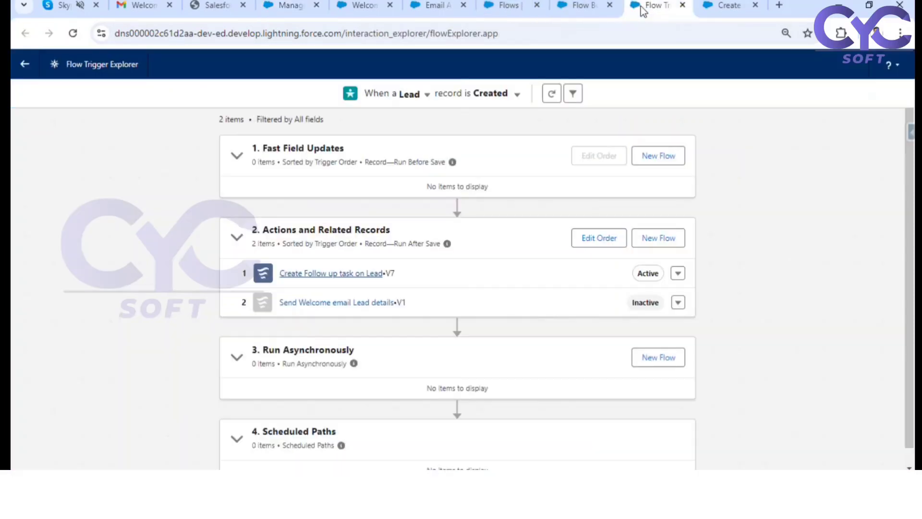
{"action": "left_click", "coordinate": [594, 10]}
{"action": "left_click", "coordinate": [446, 294]}
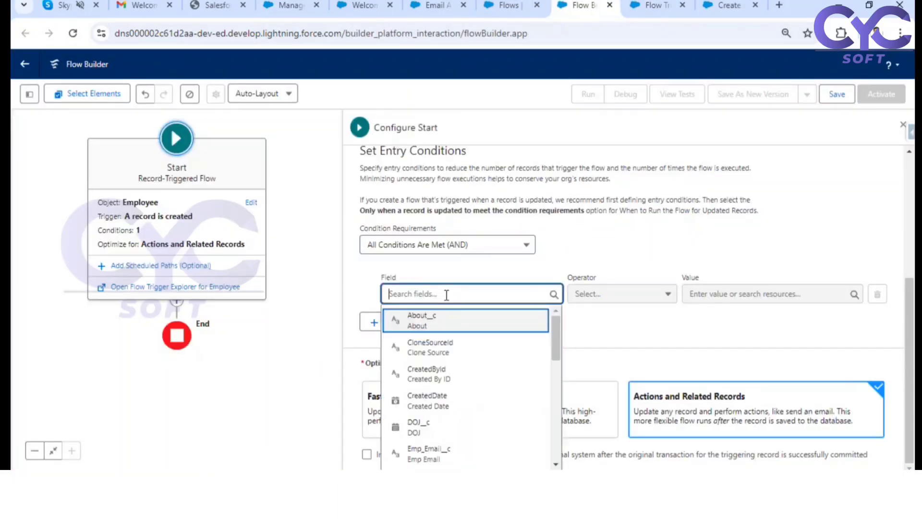
{"action": "type", "text": "emai"}
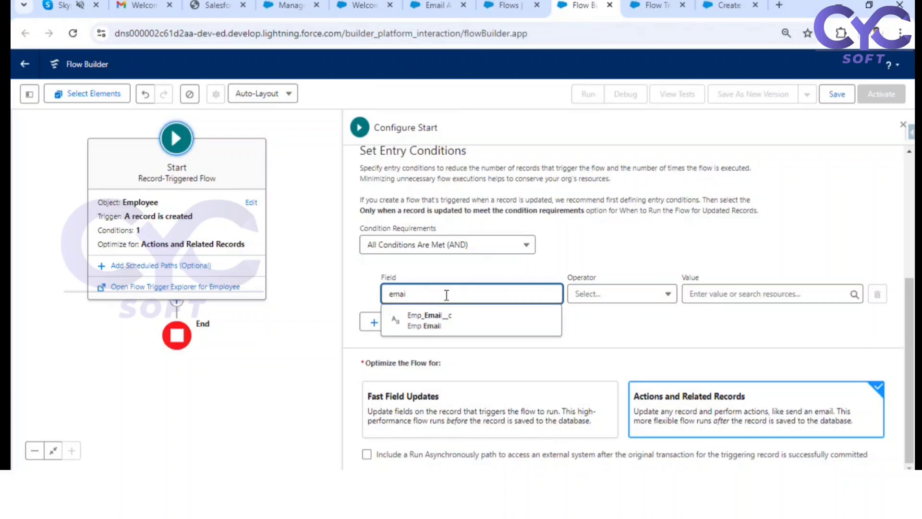
{"action": "left_click", "coordinate": [447, 320]}
{"action": "left_click", "coordinate": [631, 295]}
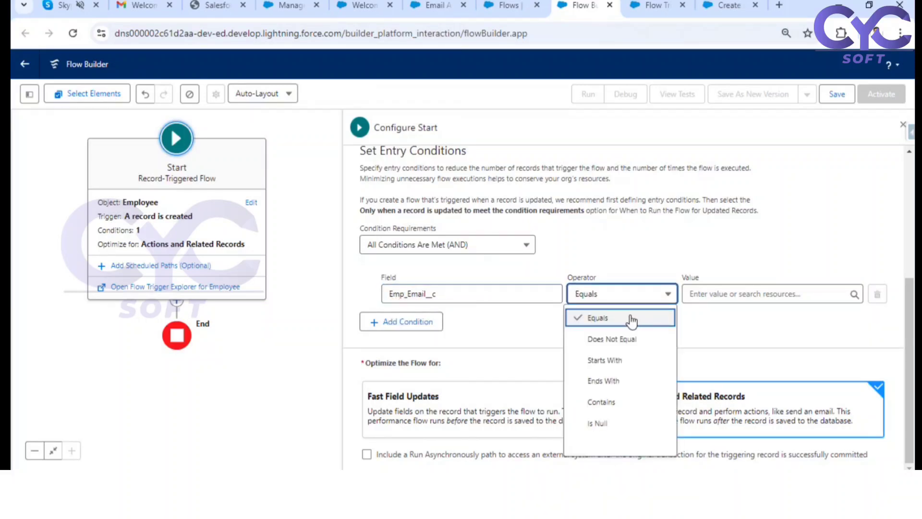
{"action": "left_click", "coordinate": [611, 339]}
{"action": "left_click", "coordinate": [745, 294]}
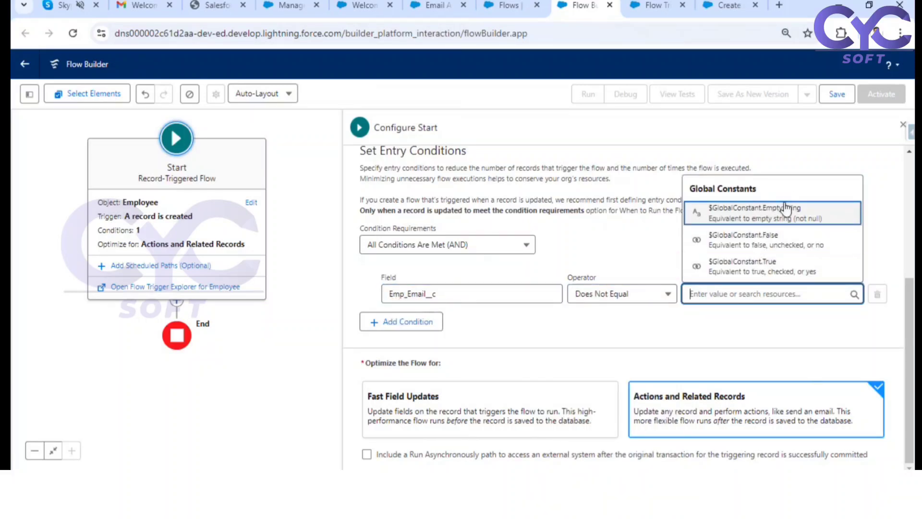
{"action": "left_click", "coordinate": [786, 216]}
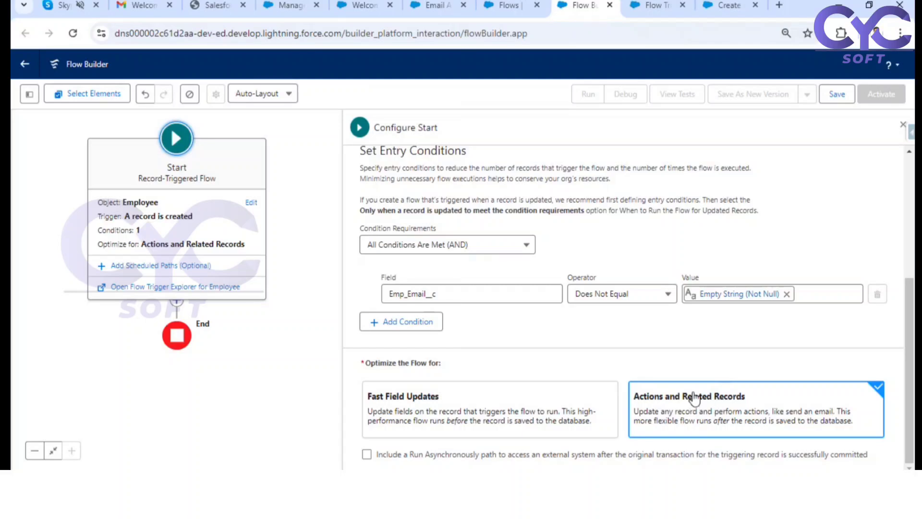
Step: Save the flow with the label Welcome Employee Email
{"action": "left_click", "coordinate": [838, 98]}
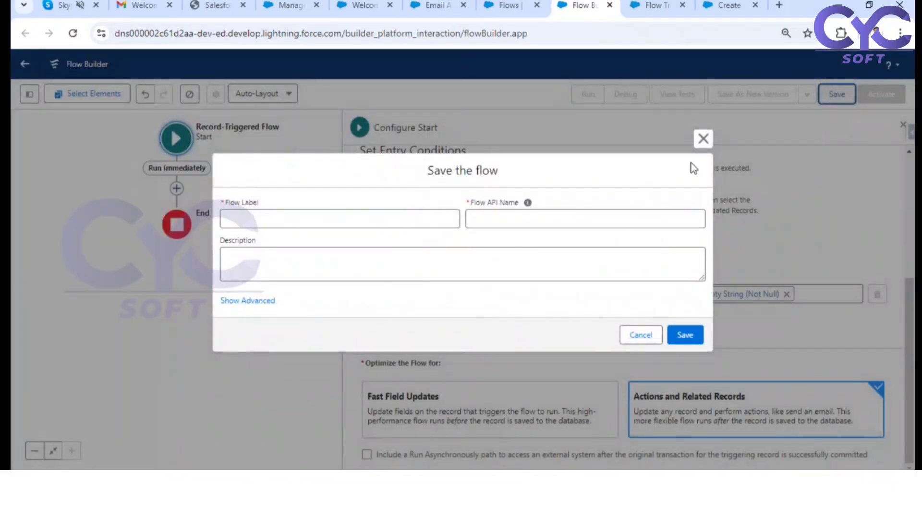
{"action": "left_click", "coordinate": [378, 219]}
{"action": "type", "text": "W"}
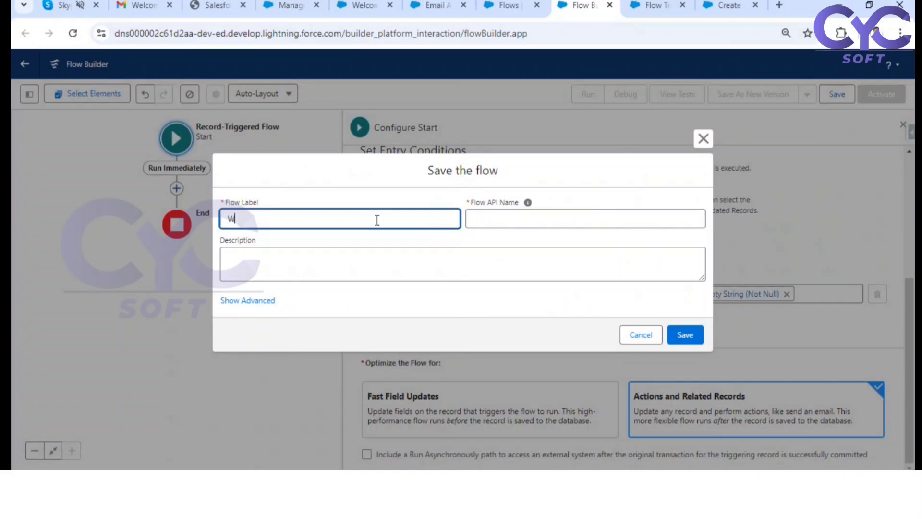
{"action": "type", "text": "elcome Employee Email"}
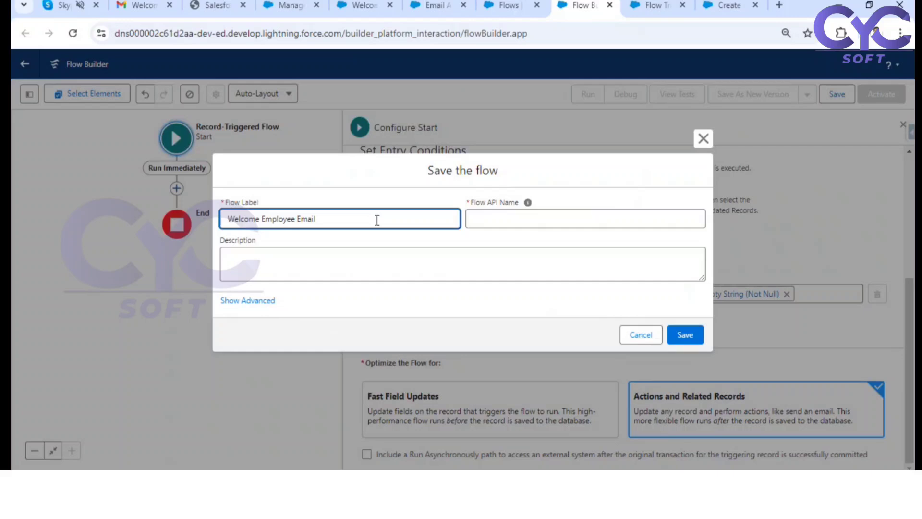
{"action": "left_click", "coordinate": [401, 247]}
{"action": "left_click", "coordinate": [684, 333]}
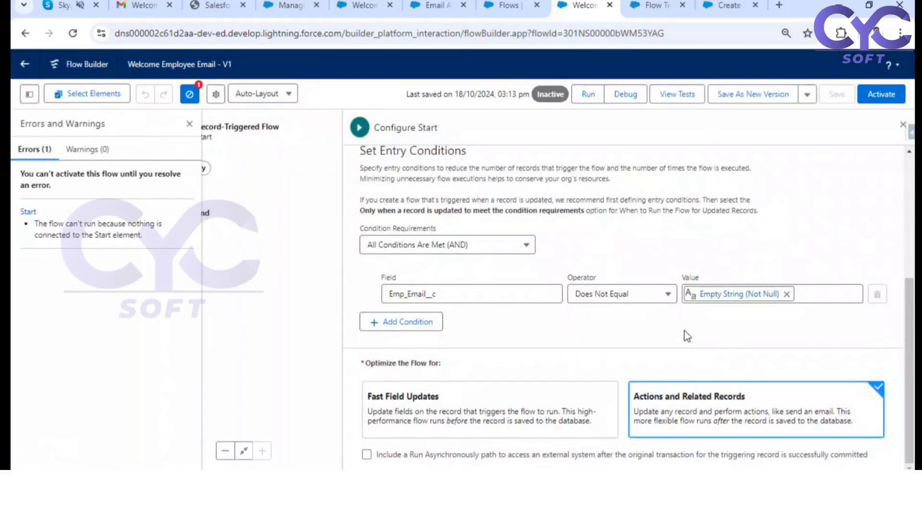
Step: Close the start configuration and add a Send Email Alert element to the flow's Run Immediately path
{"action": "left_click", "coordinate": [903, 124]}
{"action": "left_click_drag", "start_coordinate": [409, 248], "coordinate": [618, 270]}
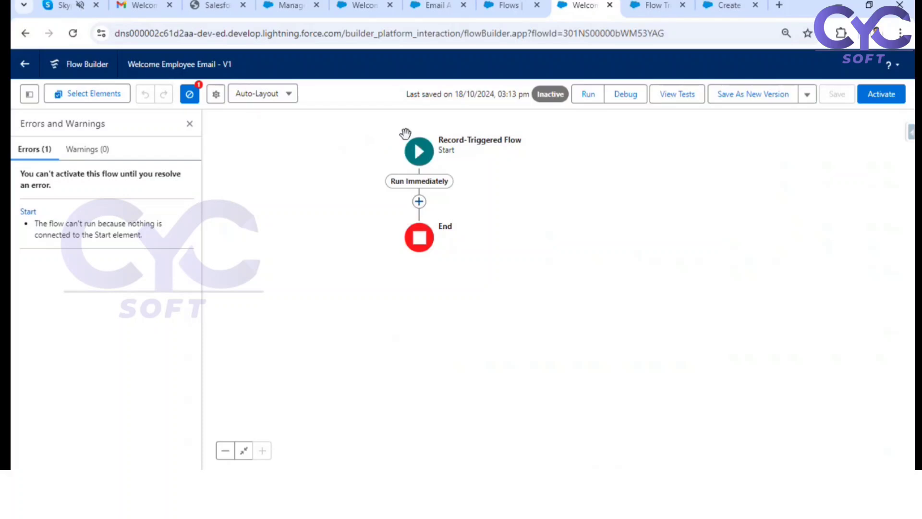
{"action": "left_click", "coordinate": [420, 202]}
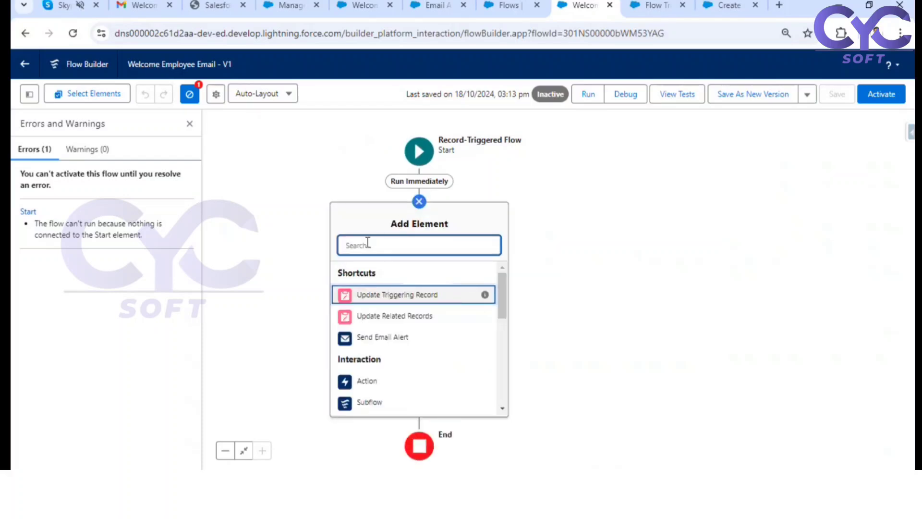
{"action": "type", "text": "email"}
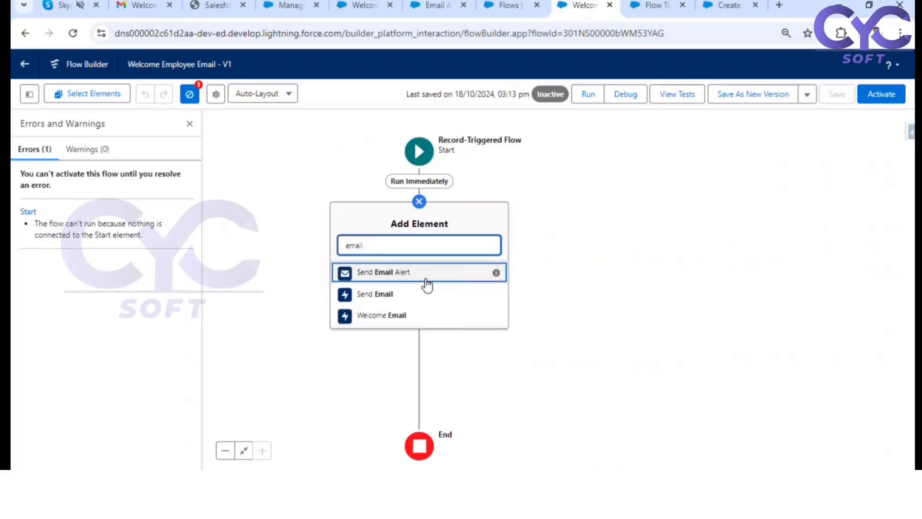
{"action": "left_click", "coordinate": [384, 275]}
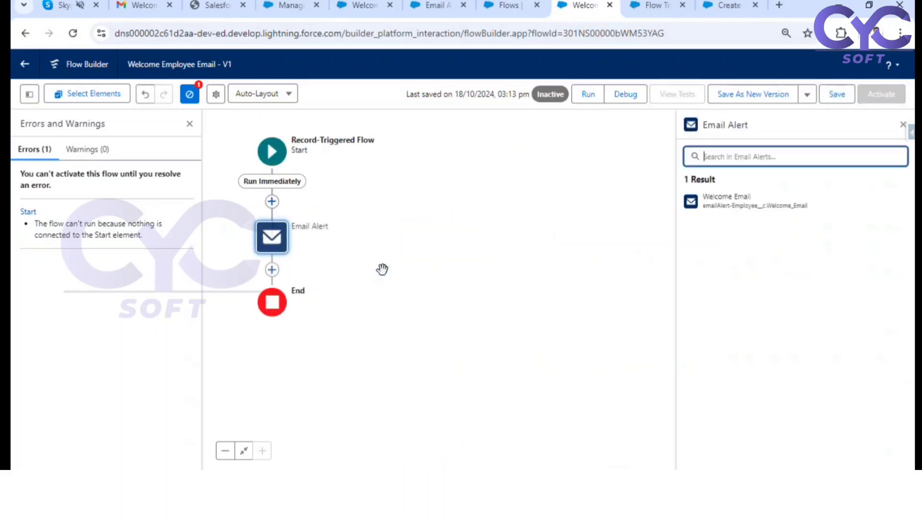
Step: Choose the Welcome Email alert for the new email alert element
{"action": "left_click", "coordinate": [272, 201]}
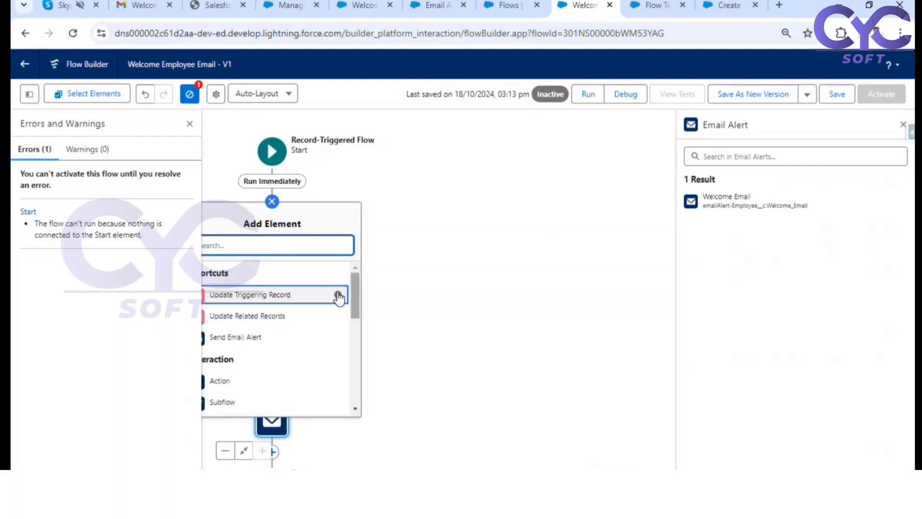
{"action": "left_click", "coordinate": [476, 243]}
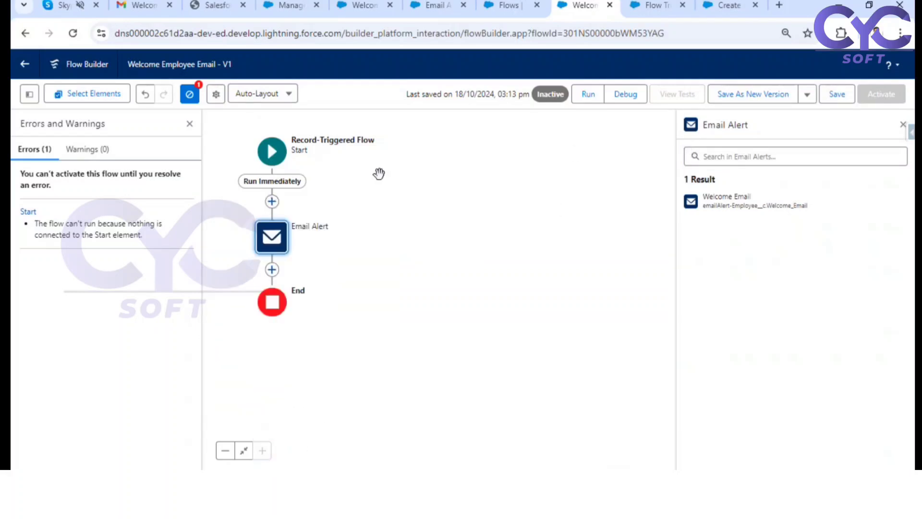
{"action": "left_click_drag", "start_coordinate": [371, 261], "coordinate": [477, 258]}
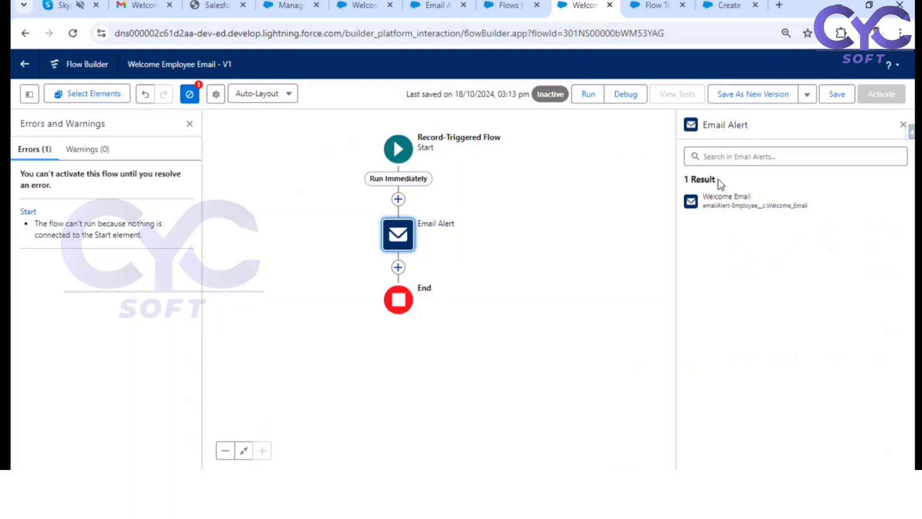
{"action": "left_click_drag", "start_coordinate": [718, 180], "coordinate": [686, 181]}
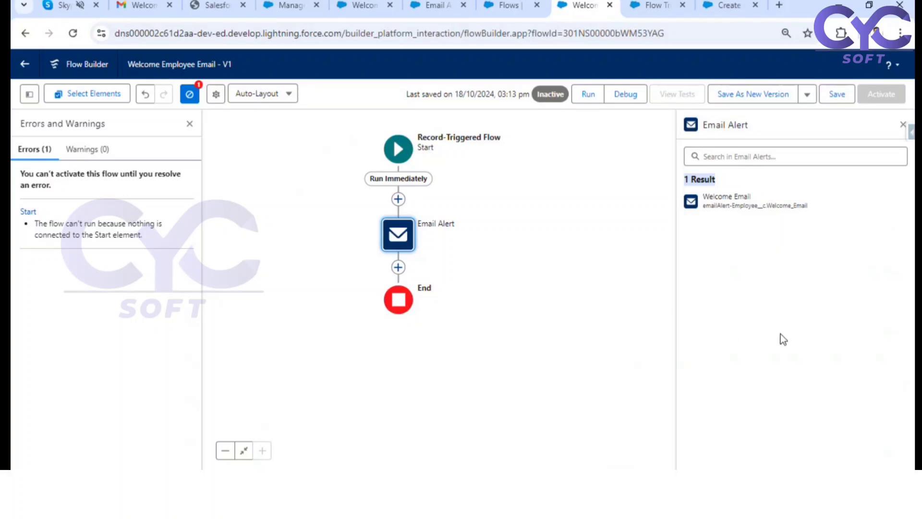
{"action": "left_click", "coordinate": [743, 202]}
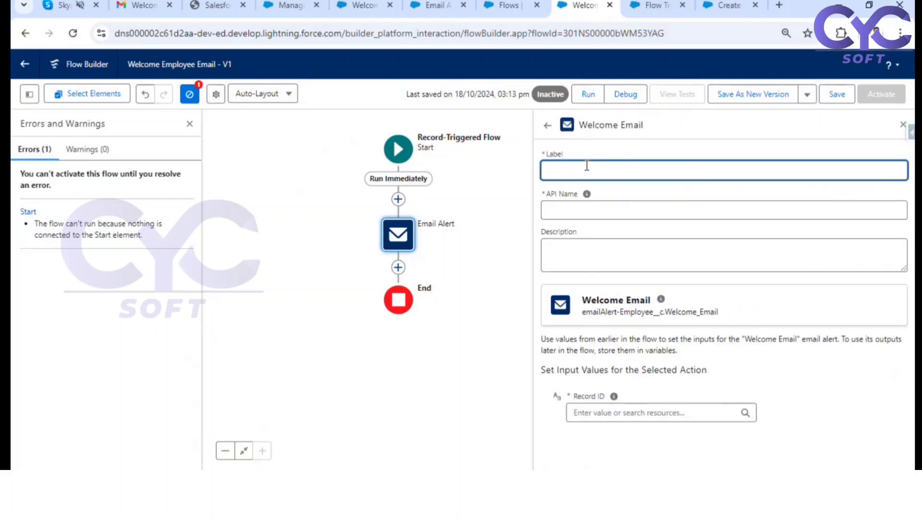
Step: Label the email alert action Send Welcome Email to Employee and let its API name fill in
{"action": "type", "text": "Send "}
{"action": "type", "text": "Wecome "}
{"action": "type", "text": "Emau"}
{"action": "type", "text": "il to "}
{"action": "type", "text": "Employee"}
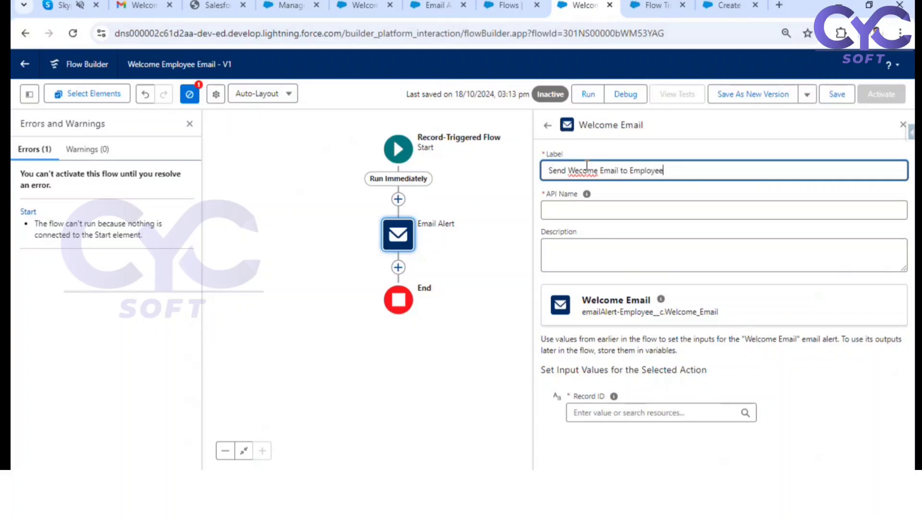
{"action": "left_click", "coordinate": [582, 168]}
{"action": "type", "text": "l"}
{"action": "left_click", "coordinate": [599, 159]}
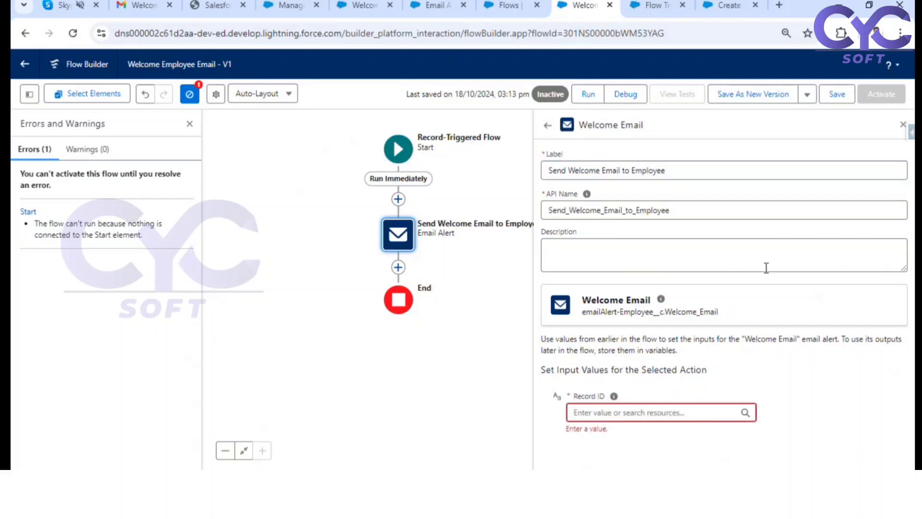
Step: Examine the record ID in the Manager record page's URL, then return to the flow's Record ID input
{"action": "left_click", "coordinate": [619, 412]}
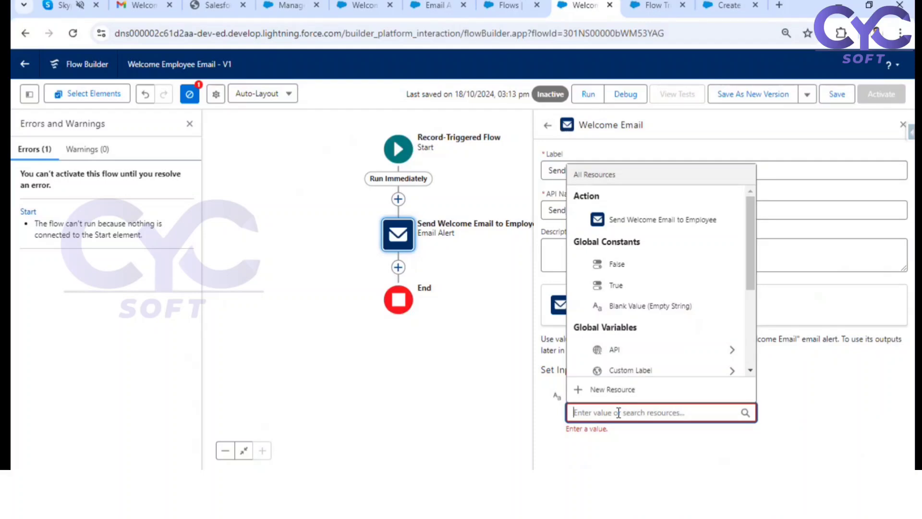
{"action": "left_click", "coordinate": [361, 5]}
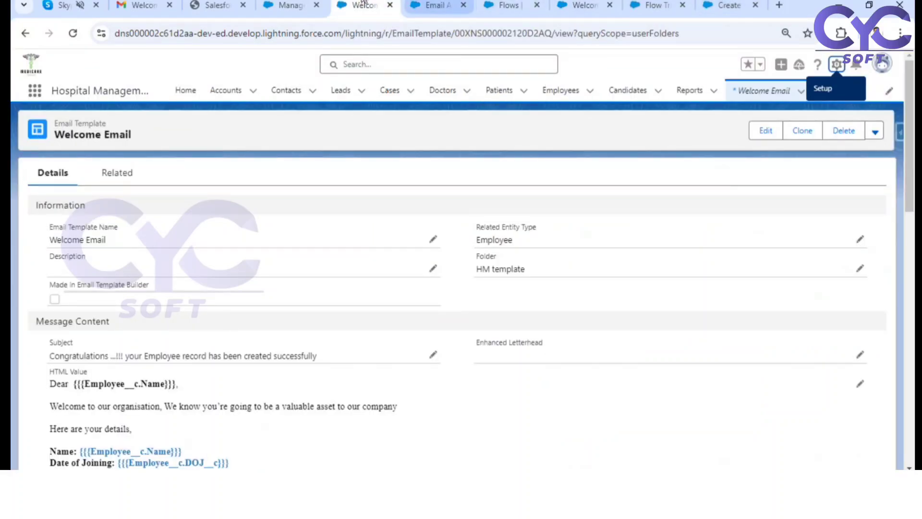
{"action": "left_click", "coordinate": [290, 5]}
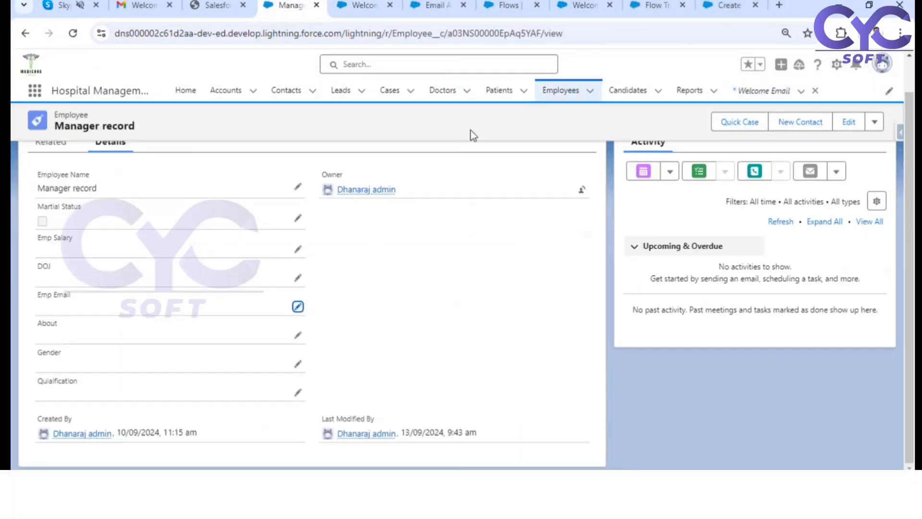
{"action": "double_click", "coordinate": [499, 35]}
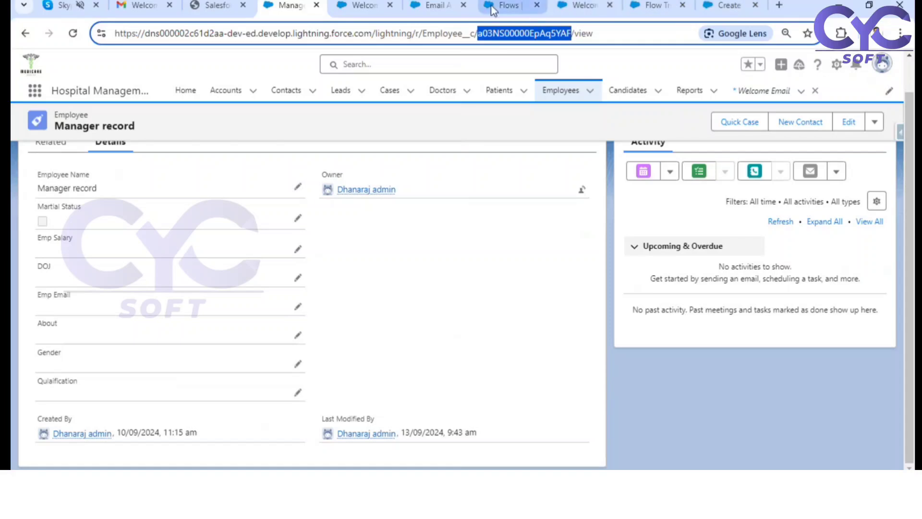
{"action": "left_click", "coordinate": [505, 6]}
{"action": "left_click", "coordinate": [598, 5]}
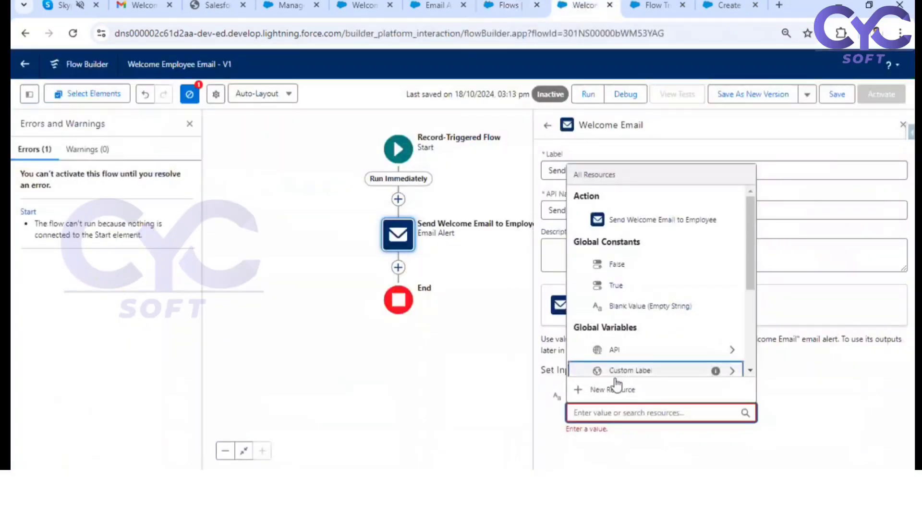
Step: Set the email alert's Record ID input to Triggering Employee__c > Record ID
{"action": "type", "text": "rec"}
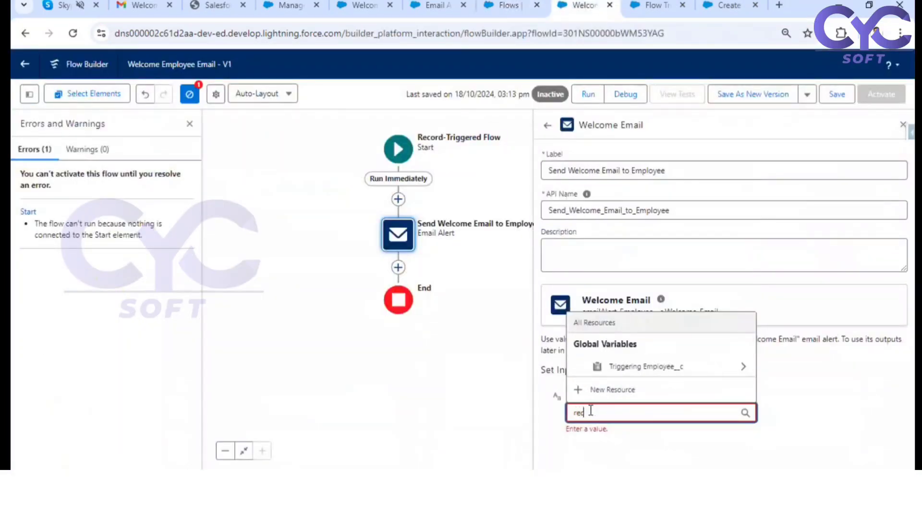
{"action": "left_click", "coordinate": [669, 367]}
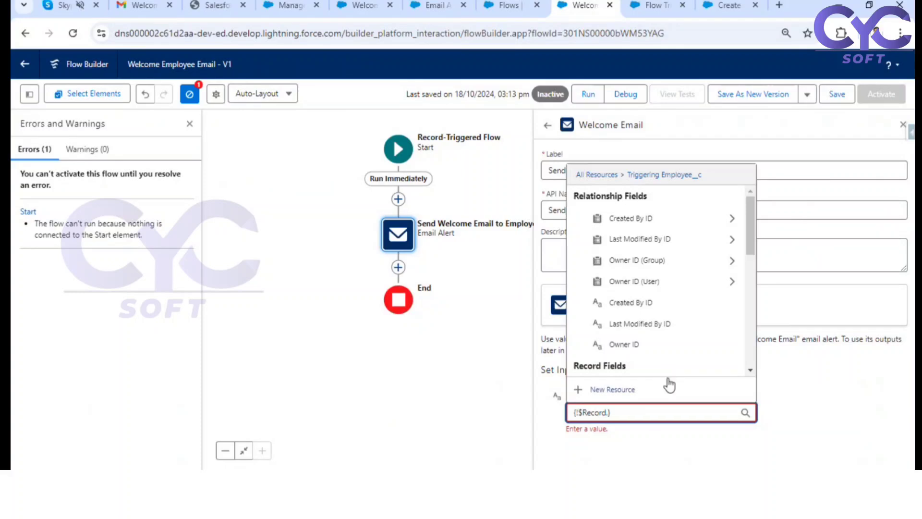
{"action": "type", "text": ".id"}
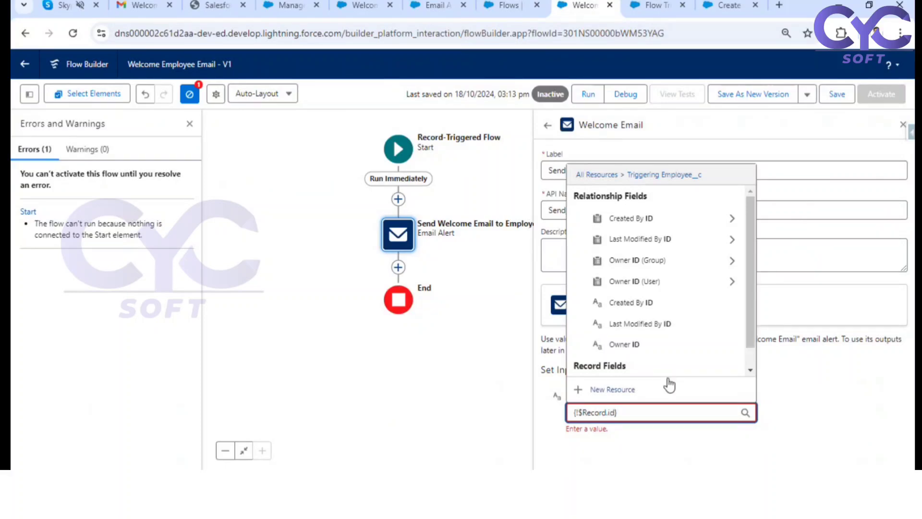
{"action": "scroll", "coordinate": [687, 307], "scroll_direction": "down", "scroll_amount": 1}
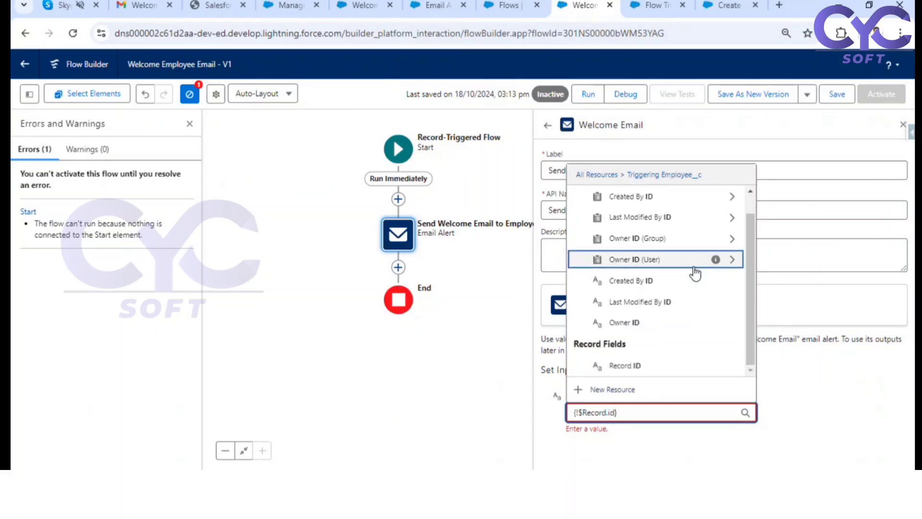
{"action": "left_click", "coordinate": [652, 369]}
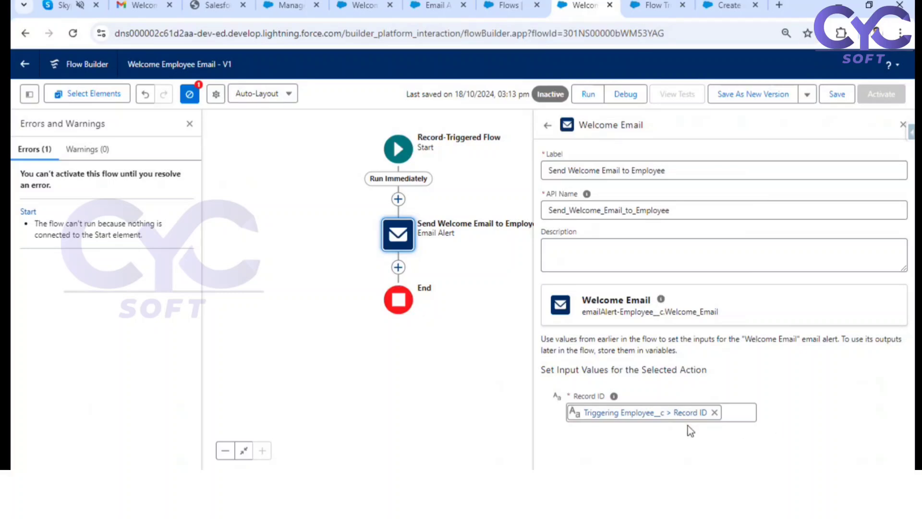
{"action": "left_click", "coordinate": [688, 413]}
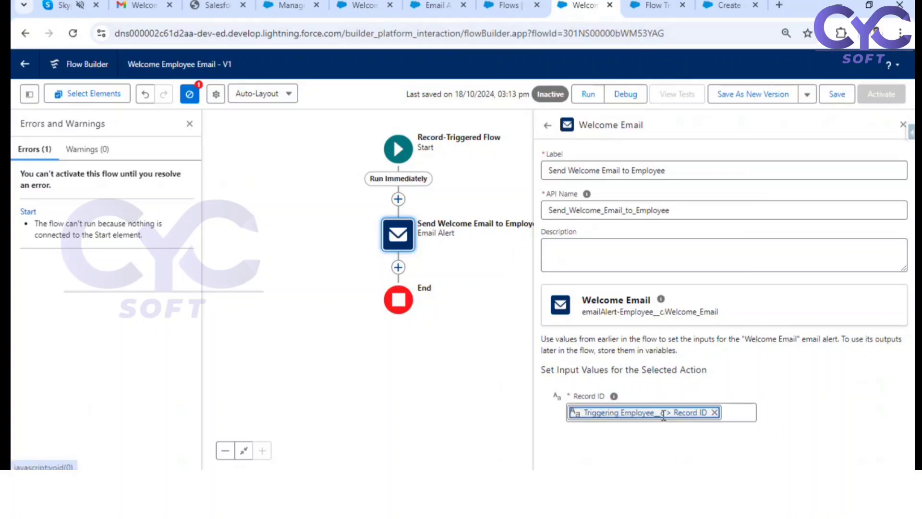
{"action": "left_click", "coordinate": [795, 414]}
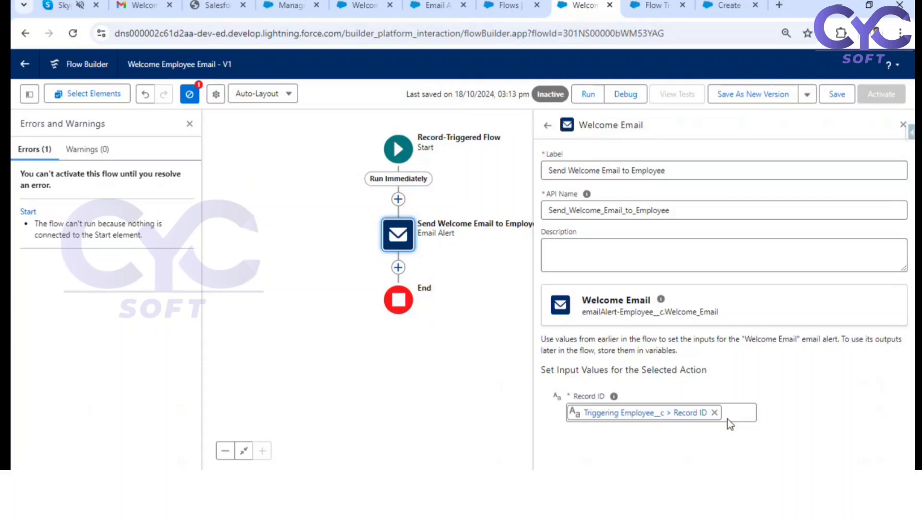
Step: Save the flow with the email alert, and open its debug settings briefly without running it
{"action": "left_click", "coordinate": [903, 127]}
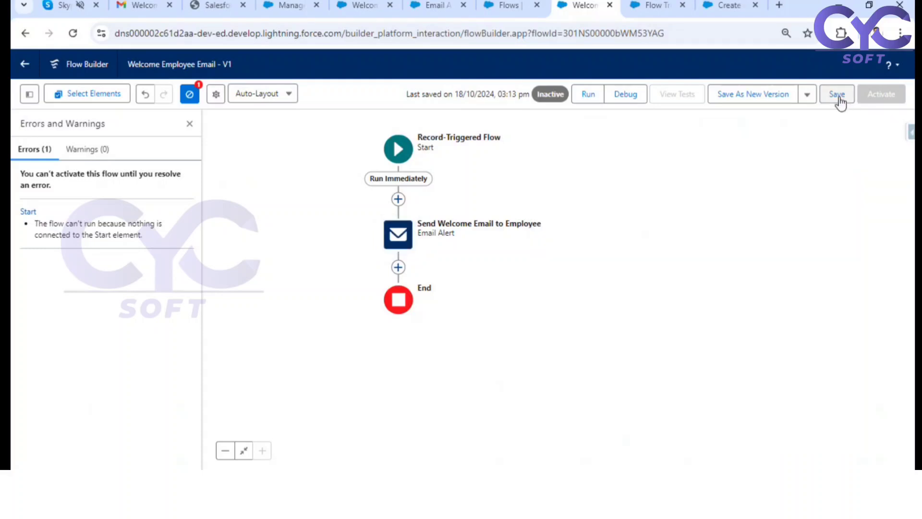
{"action": "left_click", "coordinate": [840, 100]}
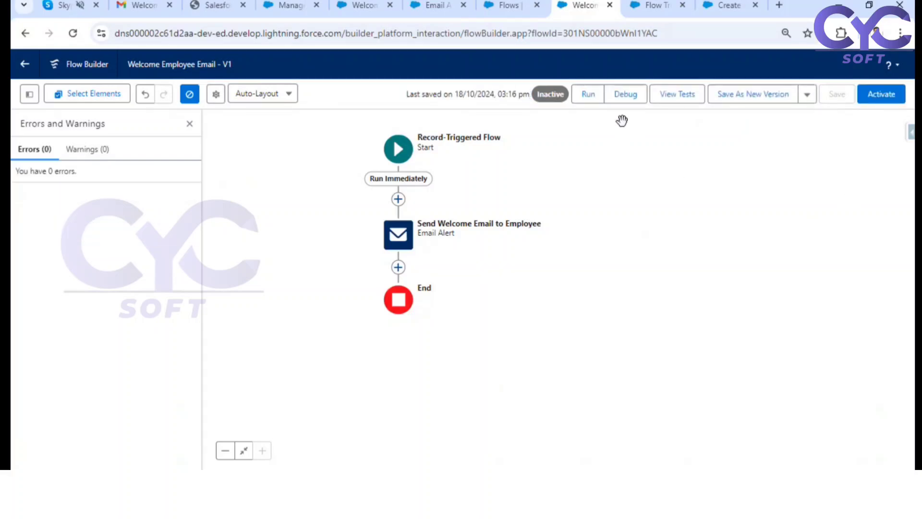
{"action": "left_click", "coordinate": [633, 96]}
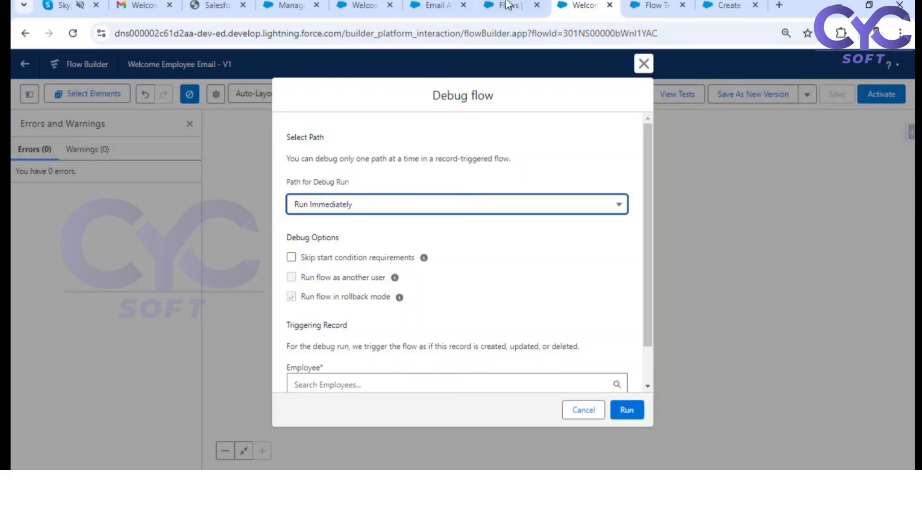
{"action": "left_click", "coordinate": [645, 61]}
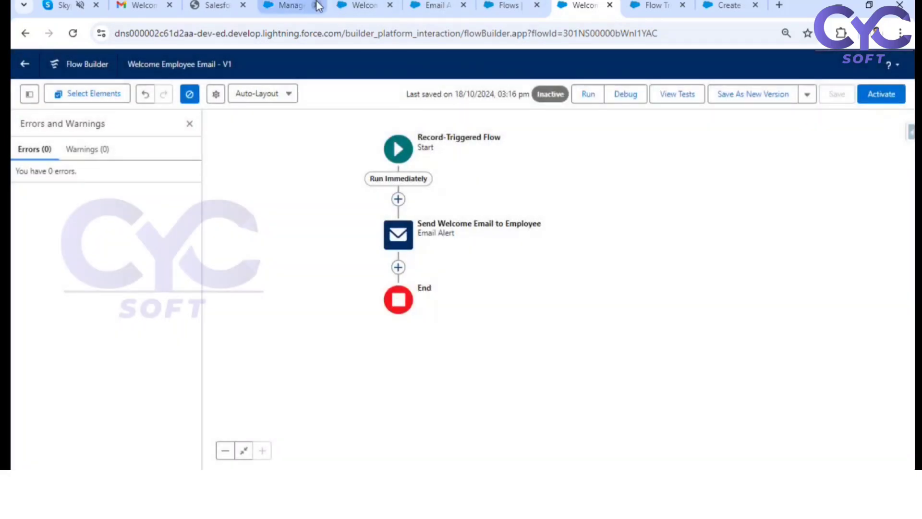
Step: Switch to Gmail and copy the signed-in account's e-mail address from the account details
{"action": "left_click", "coordinate": [287, 7]}
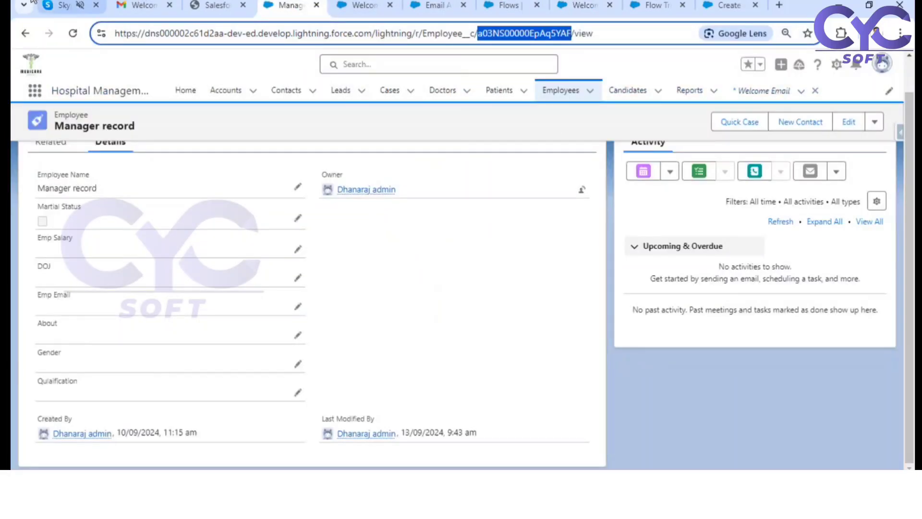
{"action": "left_click", "coordinate": [143, 6]}
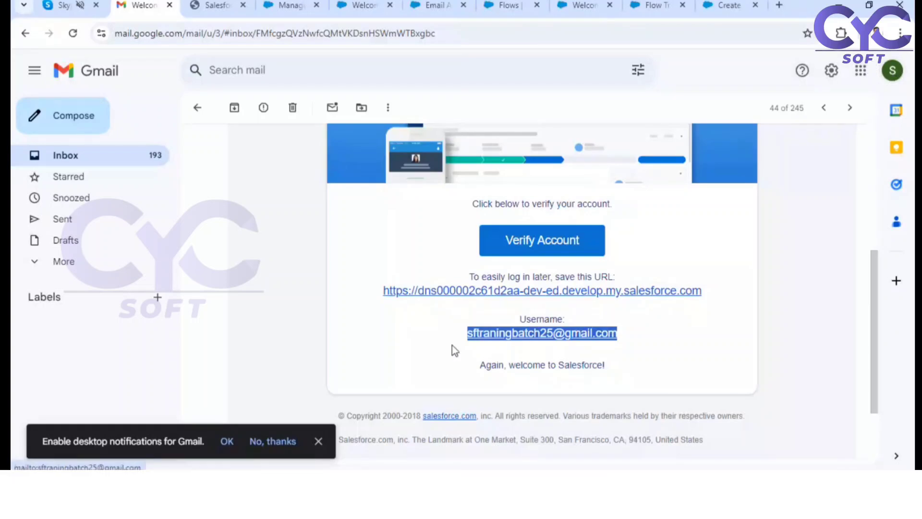
{"action": "right_click", "coordinate": [559, 337]}
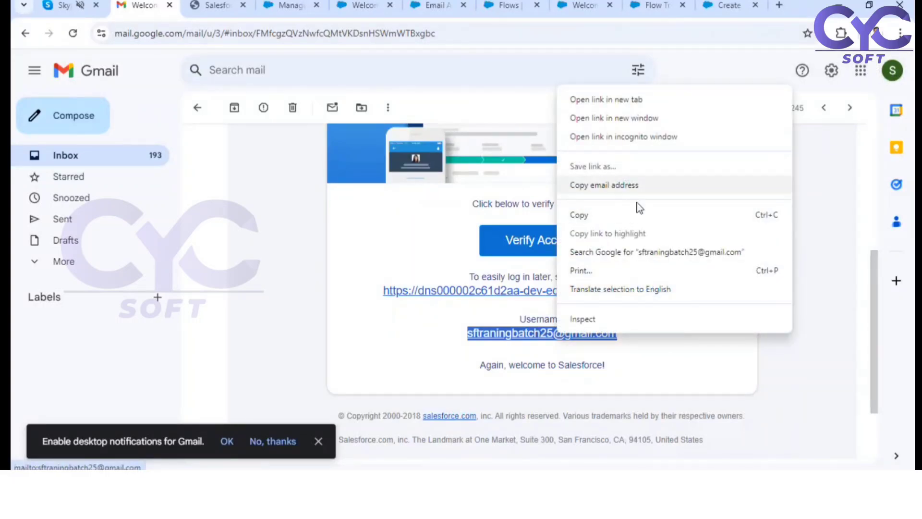
{"action": "left_click", "coordinate": [604, 185]}
{"action": "left_click", "coordinate": [897, 72]}
{"action": "right_click", "coordinate": [825, 140]}
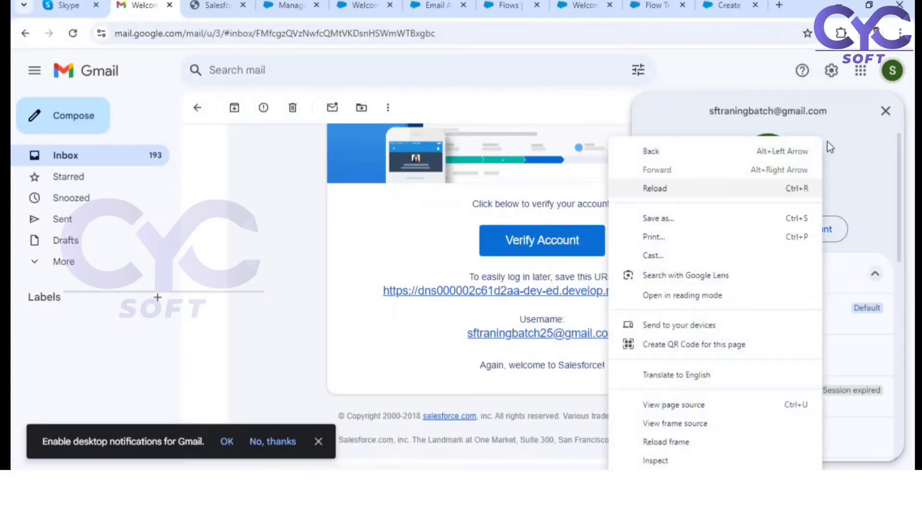
{"action": "left_click", "coordinate": [711, 122]}
{"action": "left_click_drag", "start_coordinate": [710, 111], "coordinate": [826, 108]}
{"action": "key", "text": "ctrl+c"}
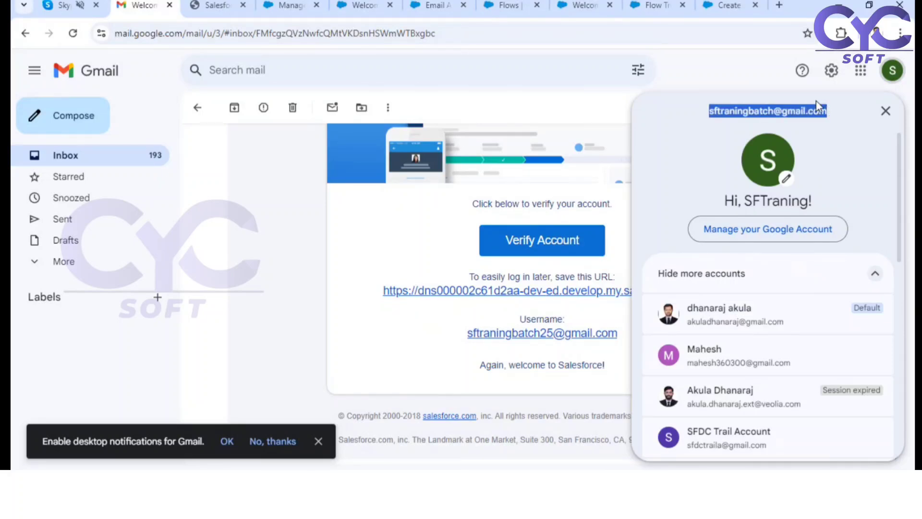
Step: Paste the copied e-mail address into the Manager record's Emp Email field and save the record
{"action": "left_click", "coordinate": [288, 6]}
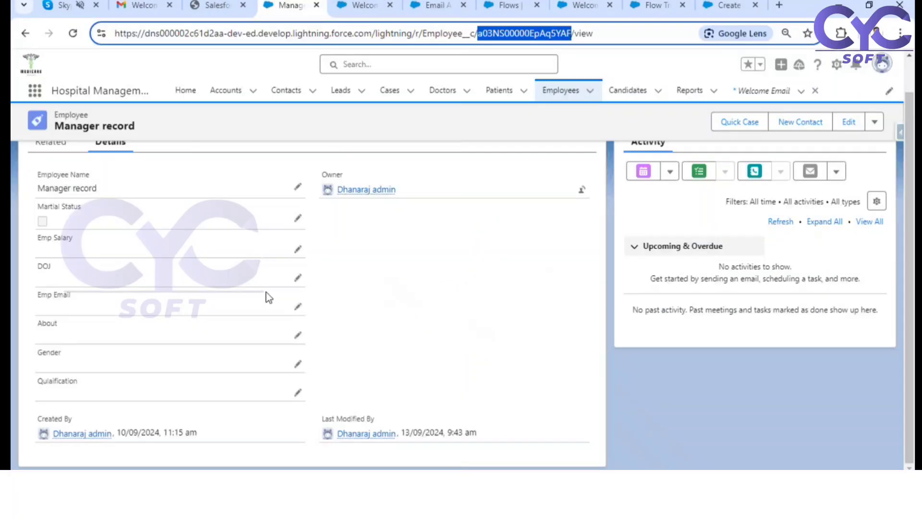
{"action": "left_click", "coordinate": [298, 306]}
{"action": "key", "text": "ctrl+v"}
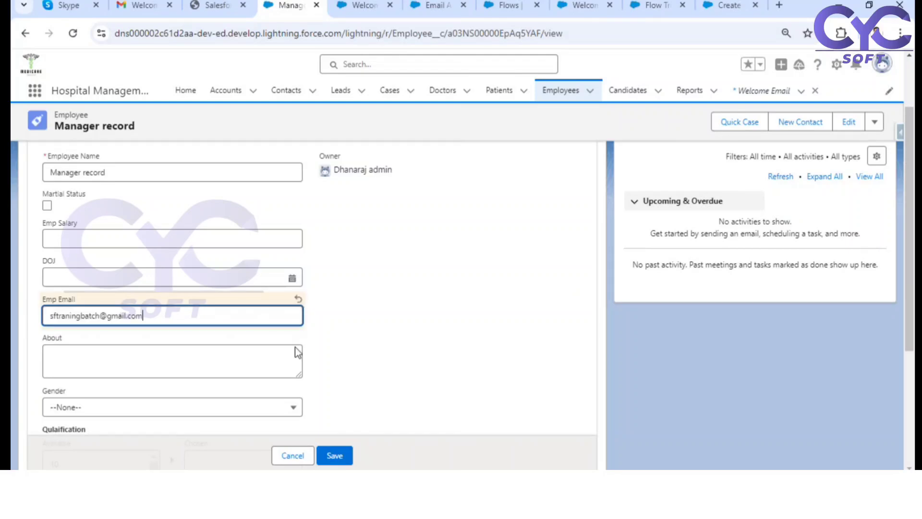
{"action": "left_click", "coordinate": [331, 456]}
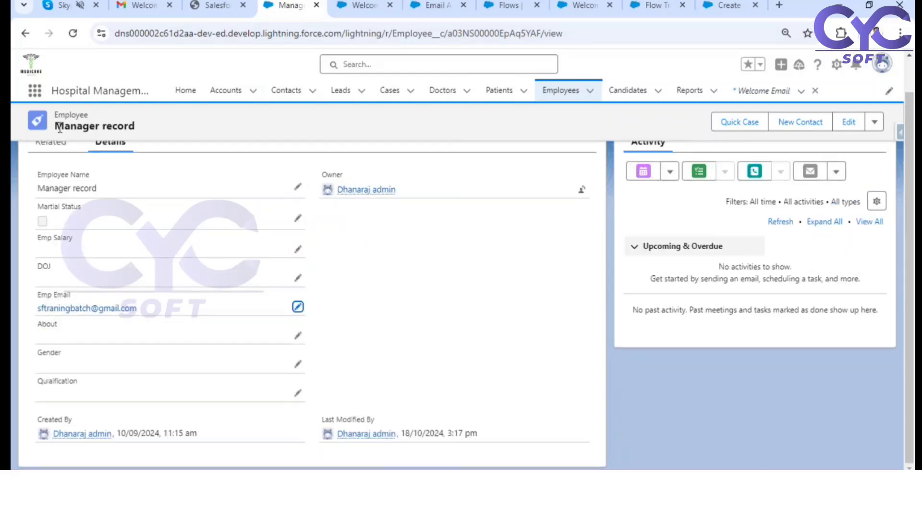
Step: Debug the Welcome Employee Email flow with Manager record as the triggering employee, and inspect the start condition requirements in the debug details
{"action": "left_click", "coordinate": [653, 6]}
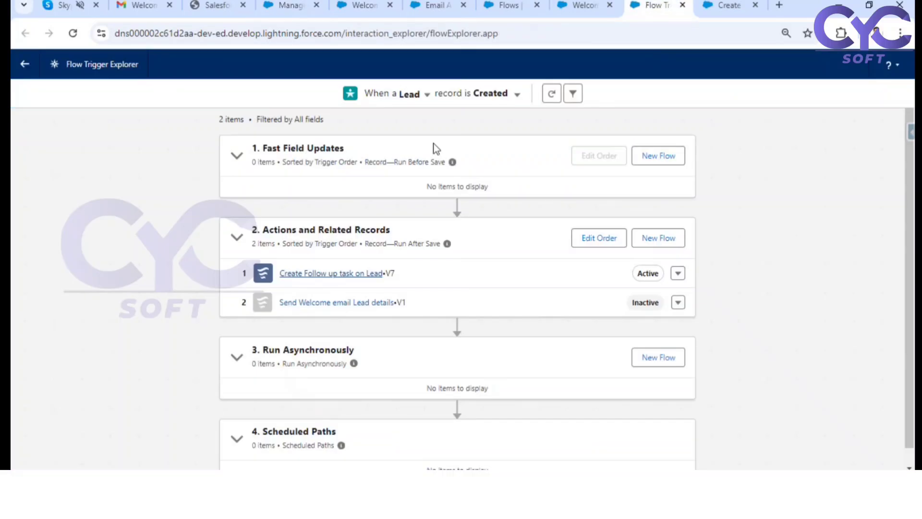
{"action": "left_click", "coordinate": [578, 5]}
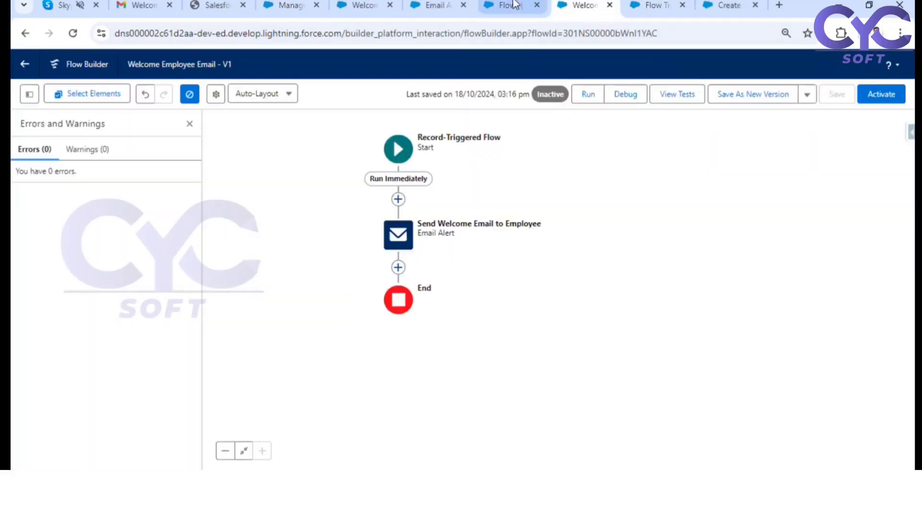
{"action": "left_click", "coordinate": [615, 95]}
{"action": "left_click", "coordinate": [366, 377]}
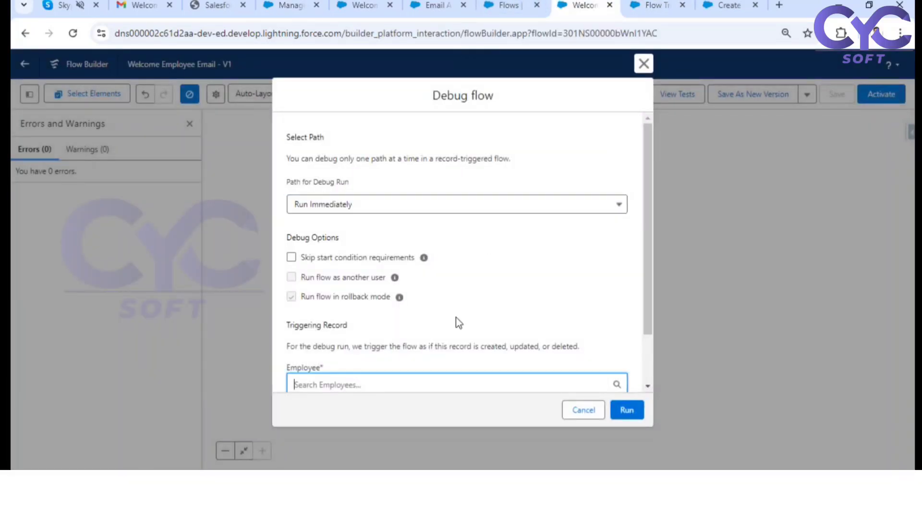
{"action": "scroll", "coordinate": [457, 319], "scroll_direction": "down", "scroll_amount": 1}
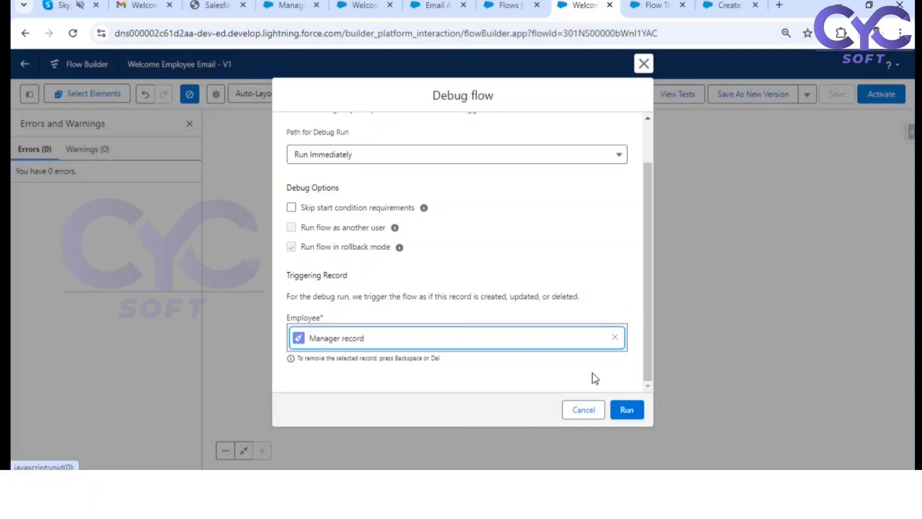
{"action": "left_click", "coordinate": [626, 410]}
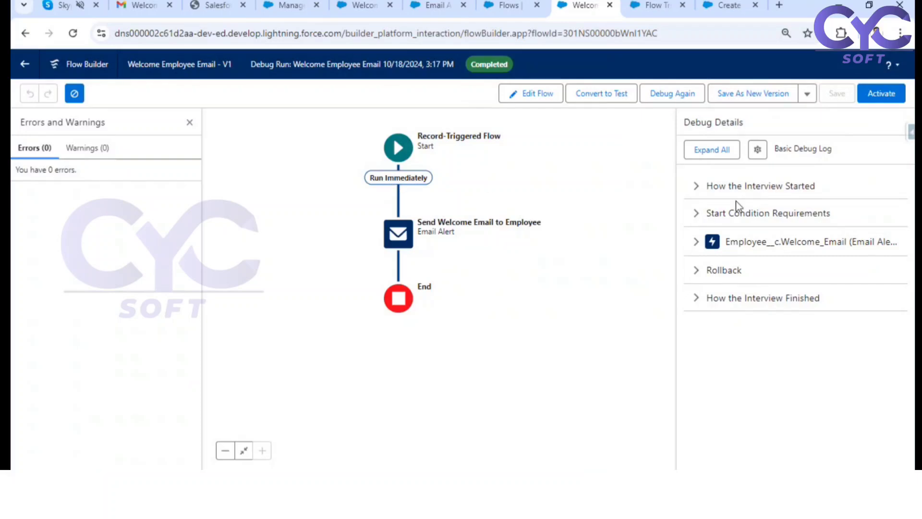
{"action": "left_click", "coordinate": [705, 221]}
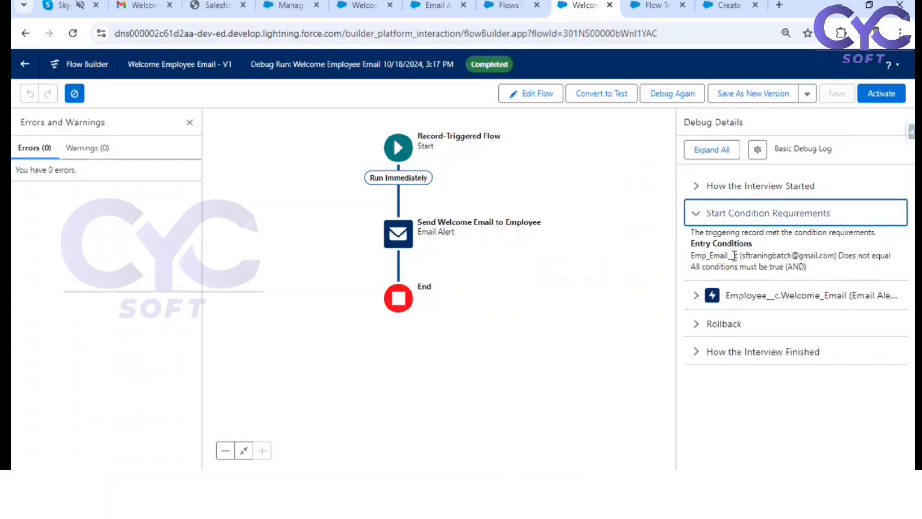
{"action": "left_click_drag", "start_coordinate": [746, 256], "coordinate": [829, 258]}
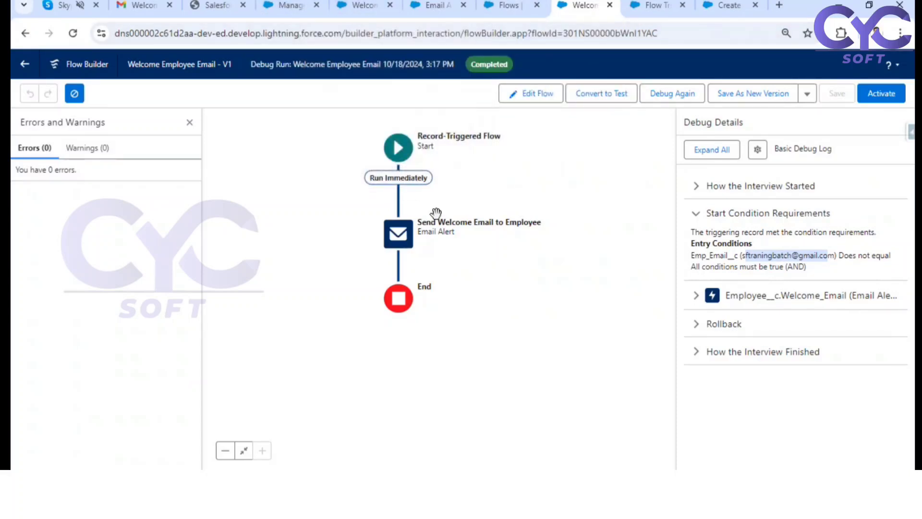
Step: Clear the Emp Email field on the Manager record and save the record
{"action": "left_click", "coordinate": [289, 6]}
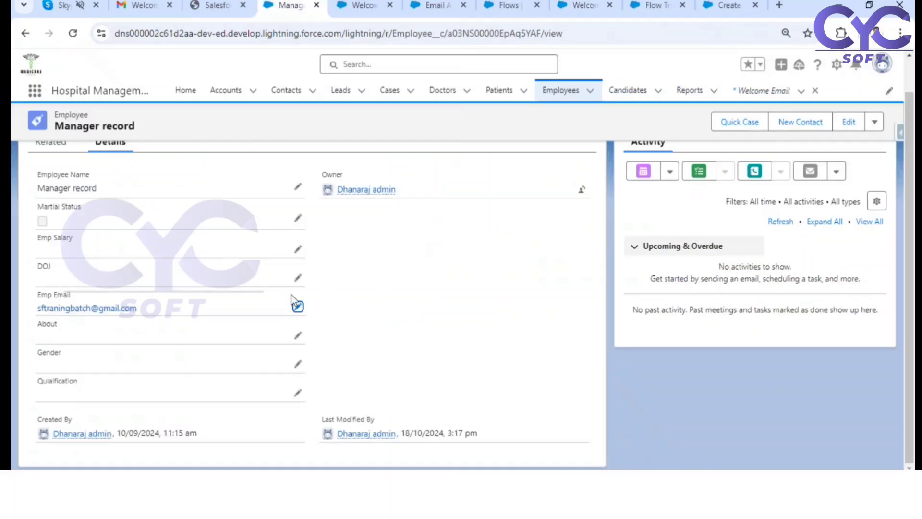
{"action": "left_click", "coordinate": [303, 312]}
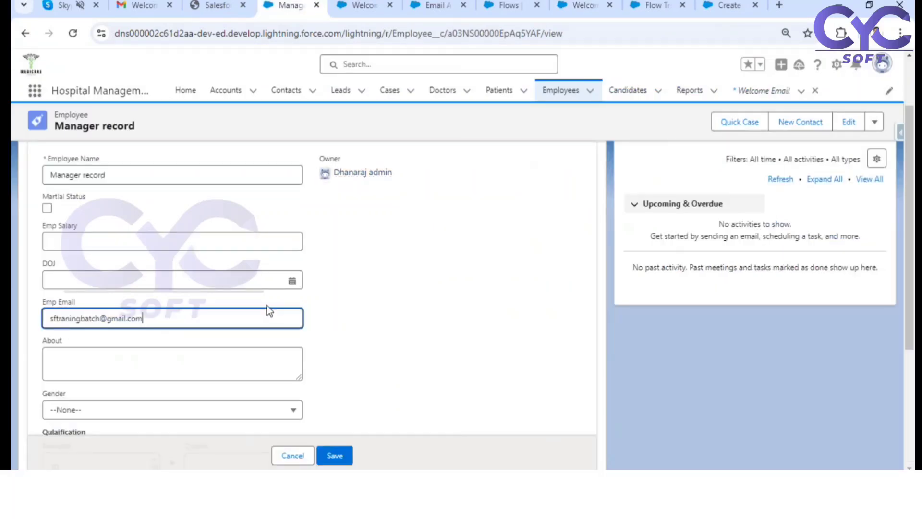
{"action": "left_click_drag", "start_coordinate": [150, 315], "coordinate": [13, 327]}
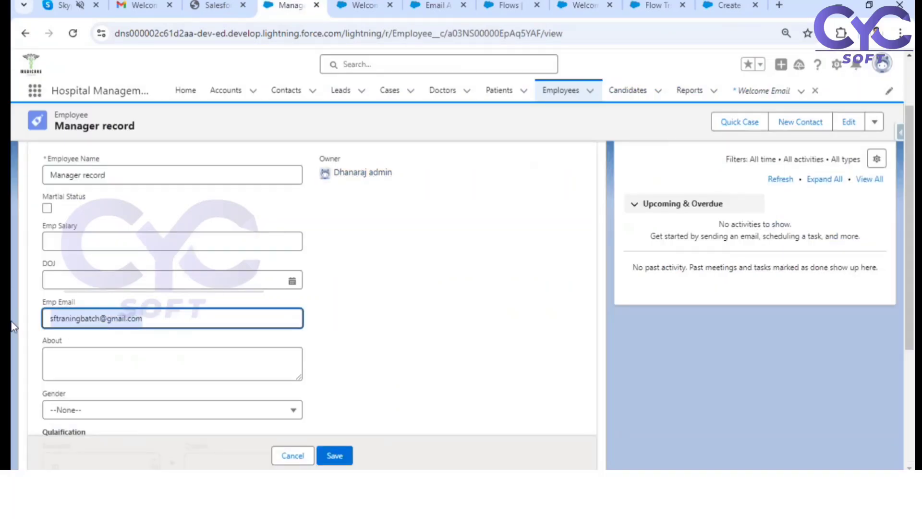
{"action": "key", "text": "BackSpace"}
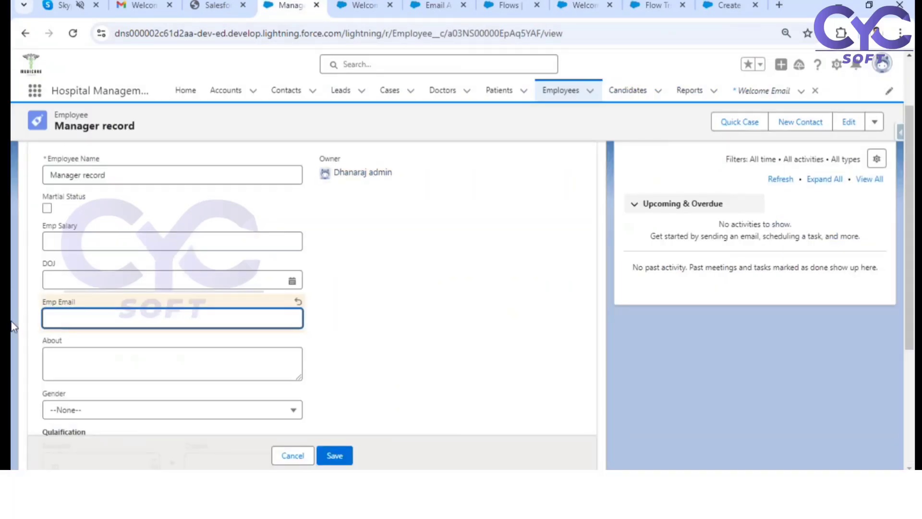
{"action": "left_click", "coordinate": [344, 462]}
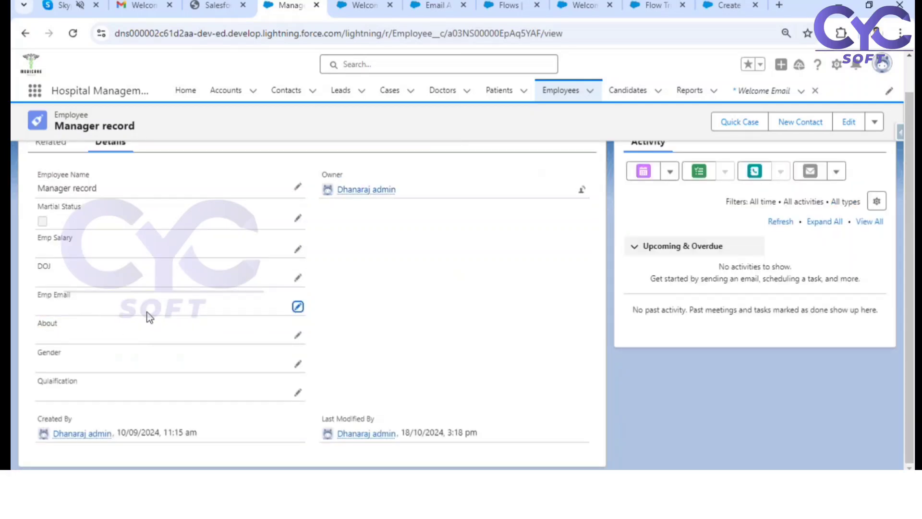
Step: Debug the flow again with the emailless Manager record, and inspect the run status and entry conditions in the debug details
{"action": "left_click", "coordinate": [510, 6]}
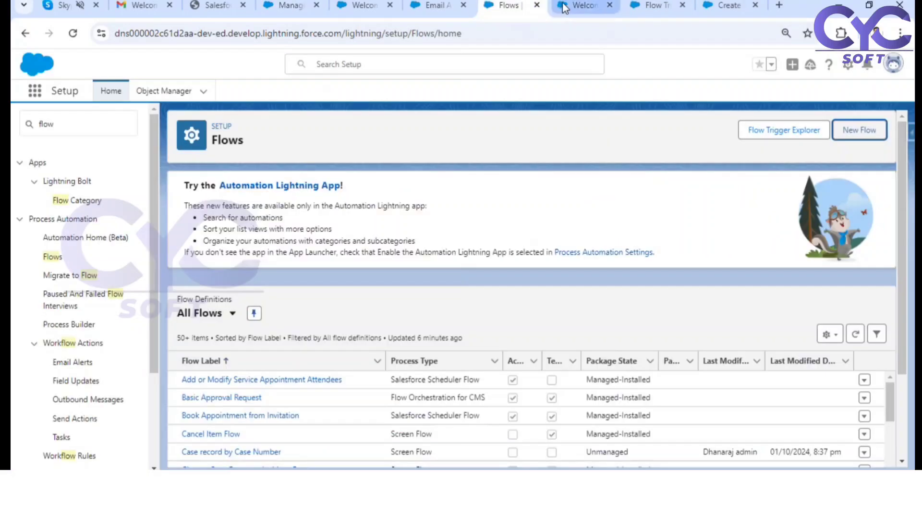
{"action": "left_click", "coordinate": [569, 6]}
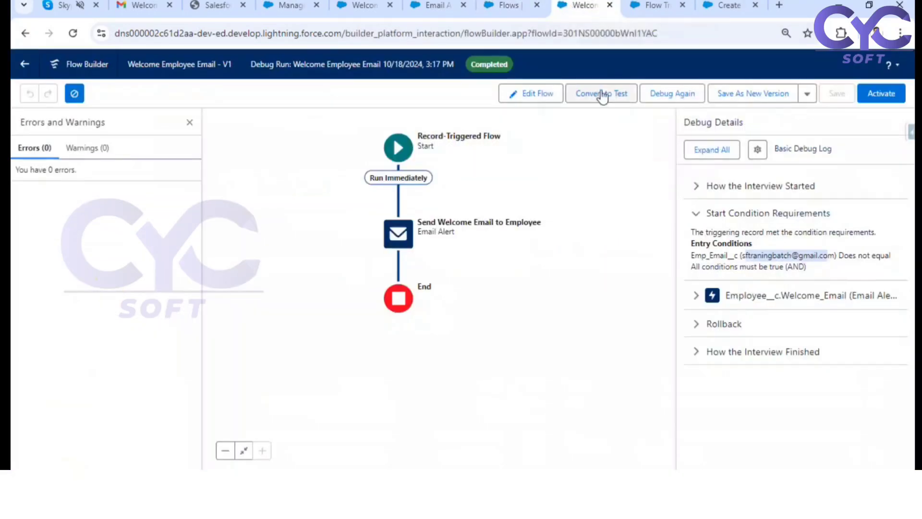
{"action": "left_click", "coordinate": [671, 95]}
{"action": "scroll", "coordinate": [423, 256], "scroll_direction": "down", "scroll_amount": 2}
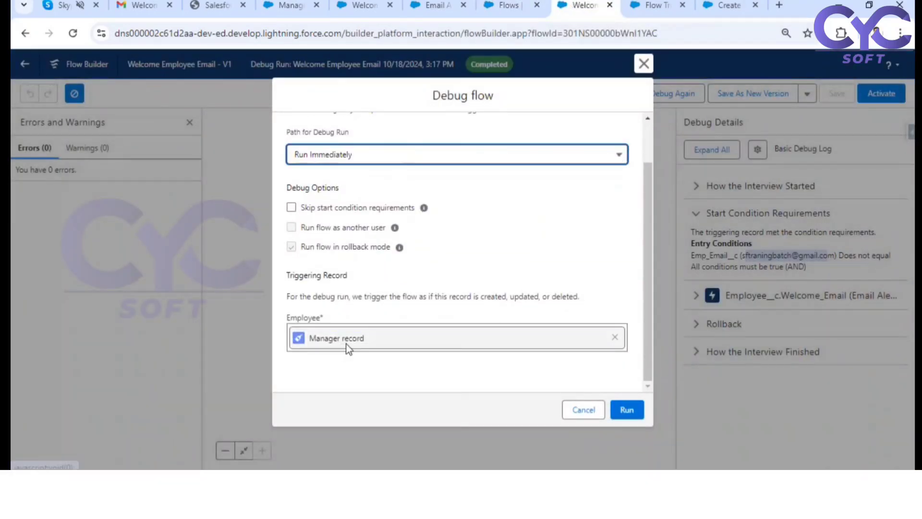
{"action": "left_click", "coordinate": [641, 418]}
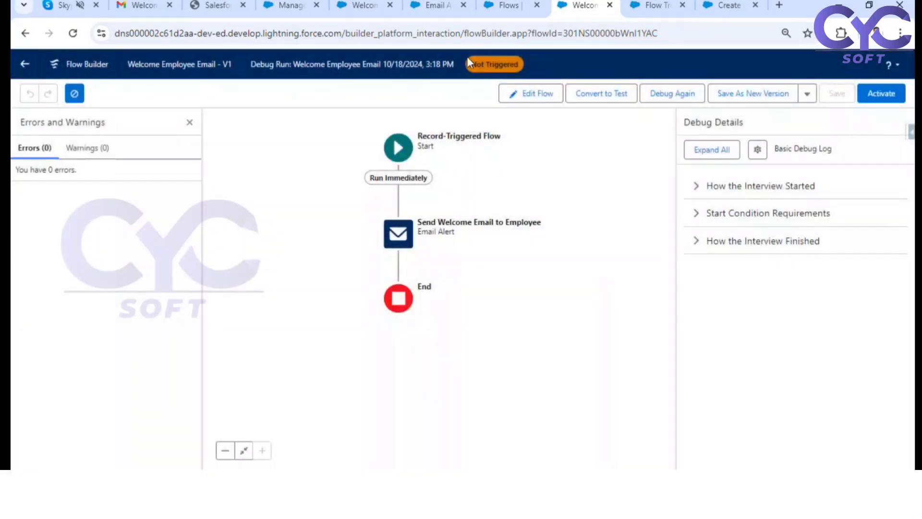
{"action": "left_click_drag", "start_coordinate": [470, 63], "coordinate": [508, 64]}
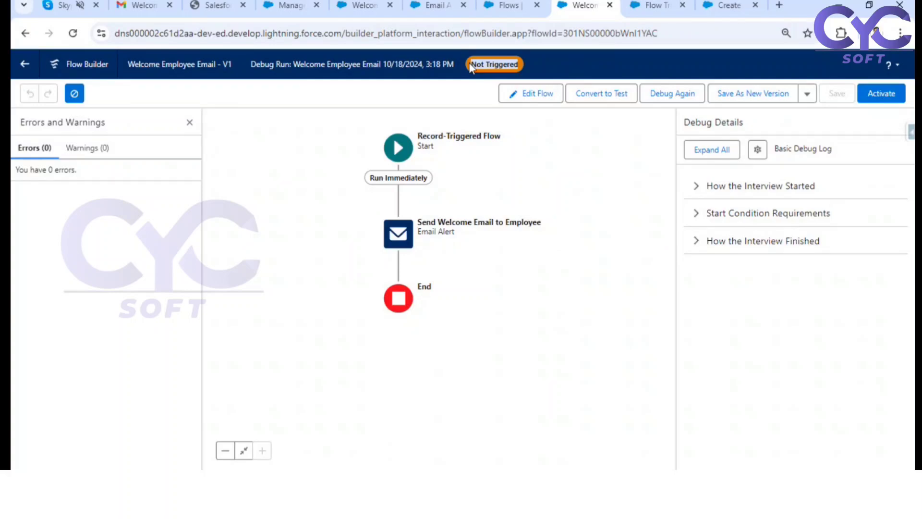
{"action": "left_click", "coordinate": [698, 214]}
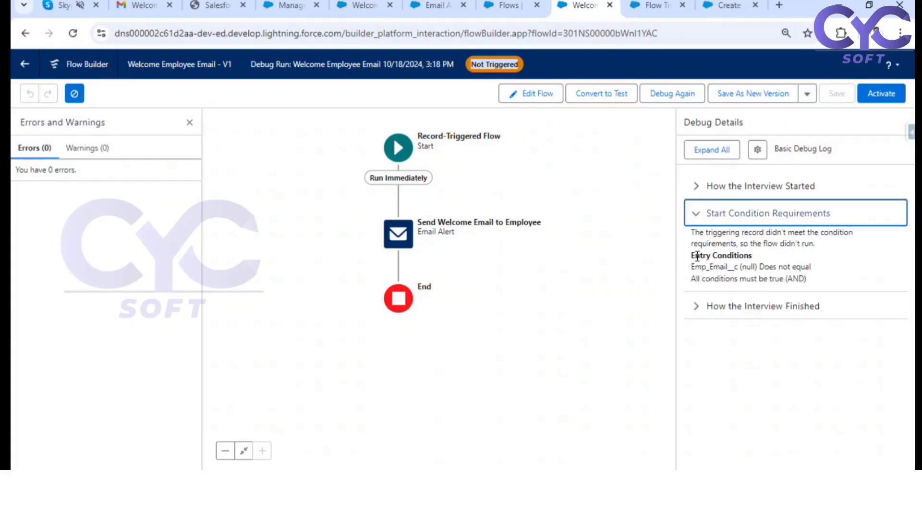
{"action": "left_click_drag", "start_coordinate": [691, 255], "coordinate": [742, 255]}
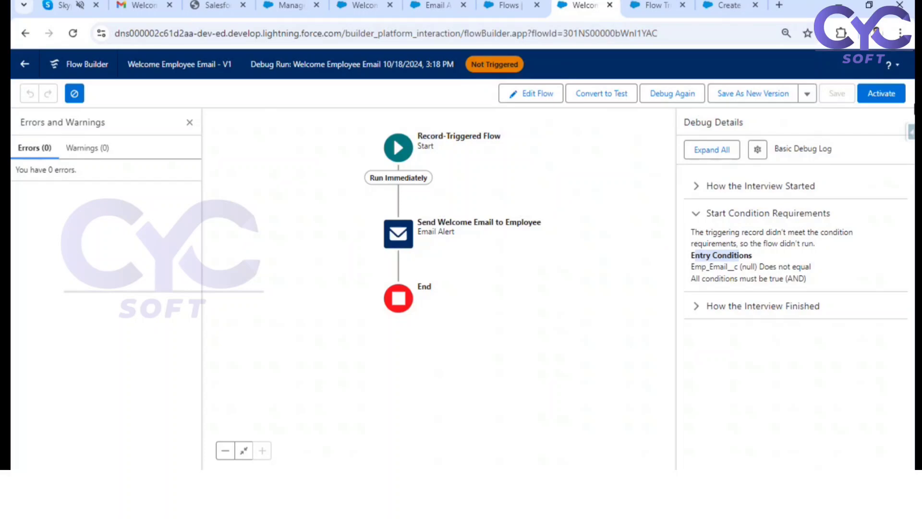
Step: Activate the Welcome Employee Email flow and go back to the Manager record page
{"action": "left_click", "coordinate": [891, 88]}
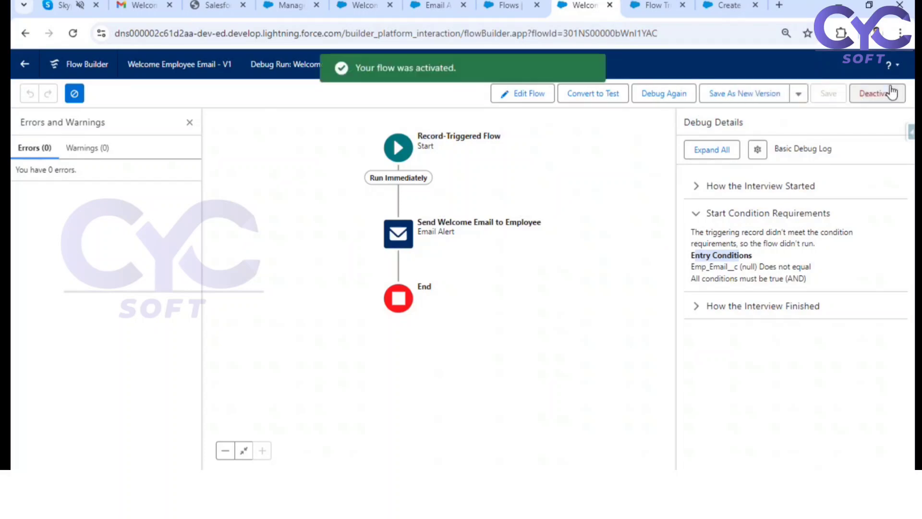
{"action": "left_click", "coordinate": [510, 6]}
{"action": "left_click", "coordinate": [365, 6]}
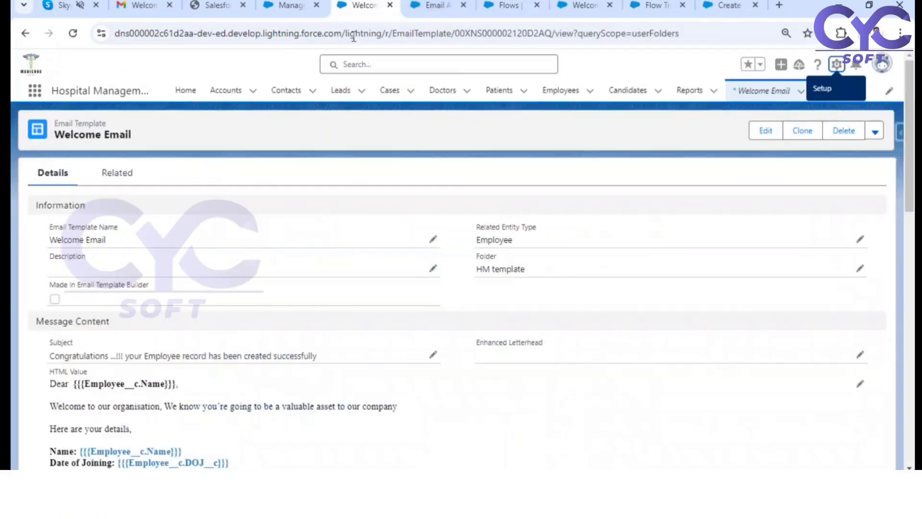
{"action": "left_click", "coordinate": [288, 6]}
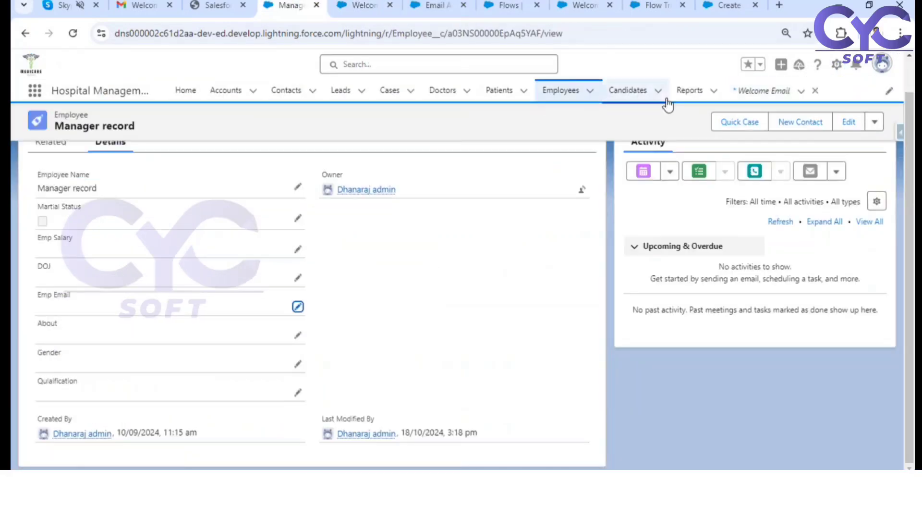
Step: Start a new Employee record and fill in the employee's name, DOJ 01/10/2024 and the employee's e-mail address
{"action": "left_click", "coordinate": [560, 90]}
{"action": "left_click", "coordinate": [702, 130]}
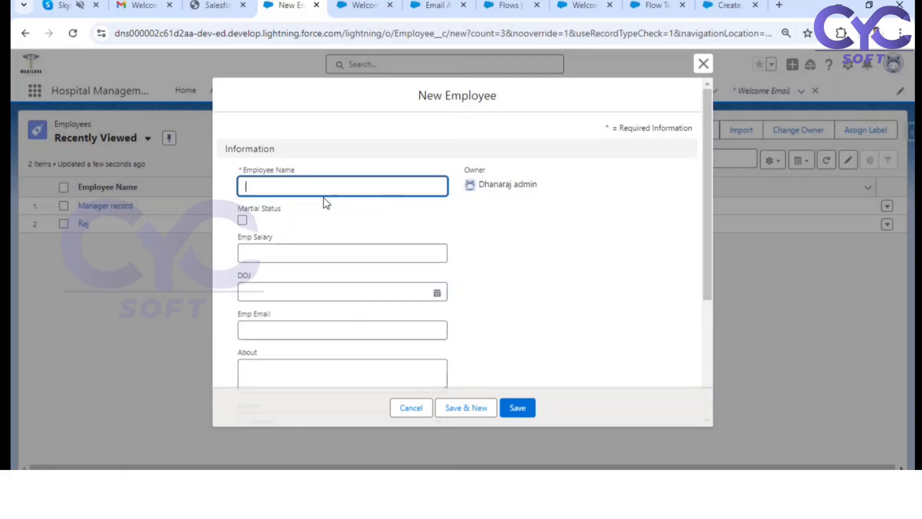
{"action": "type", "text": "Dhanaraj"}
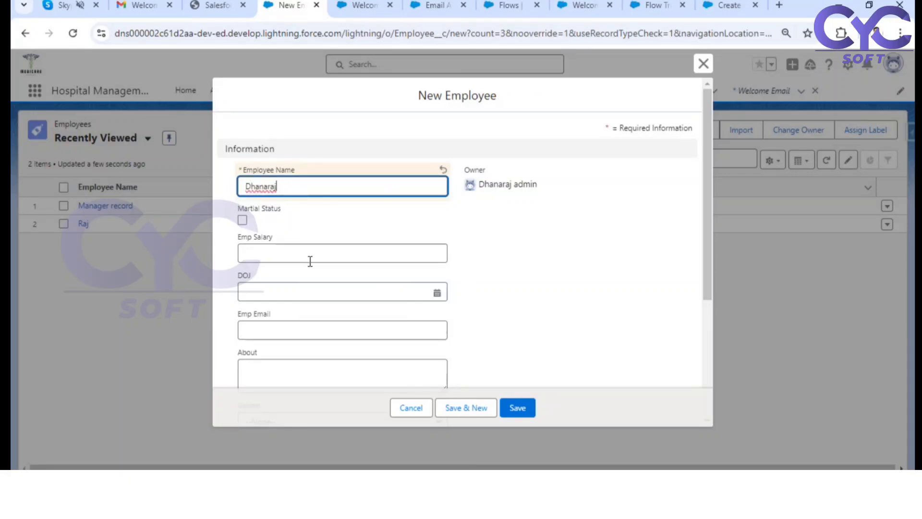
{"action": "scroll", "coordinate": [363, 189], "scroll_direction": "down", "scroll_amount": 3}
{"action": "left_click", "coordinate": [434, 165]}
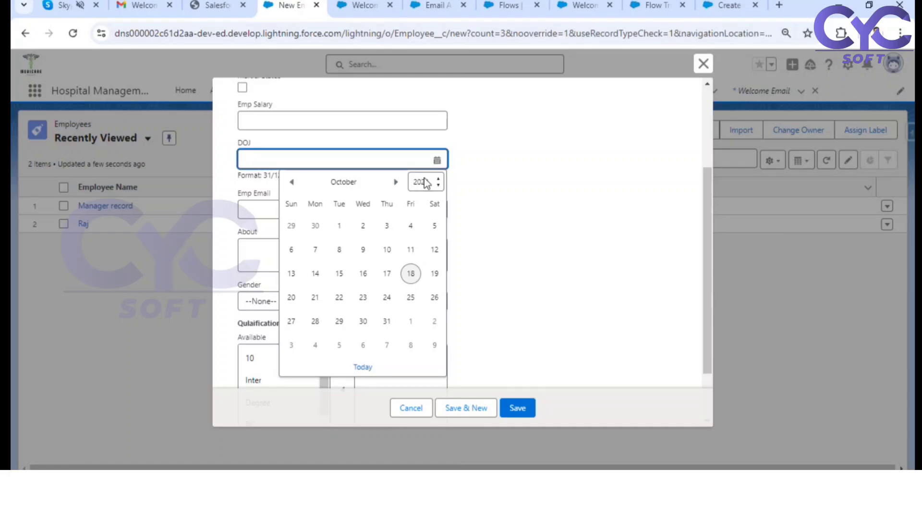
{"action": "left_click", "coordinate": [340, 227]}
{"action": "left_click", "coordinate": [304, 197]}
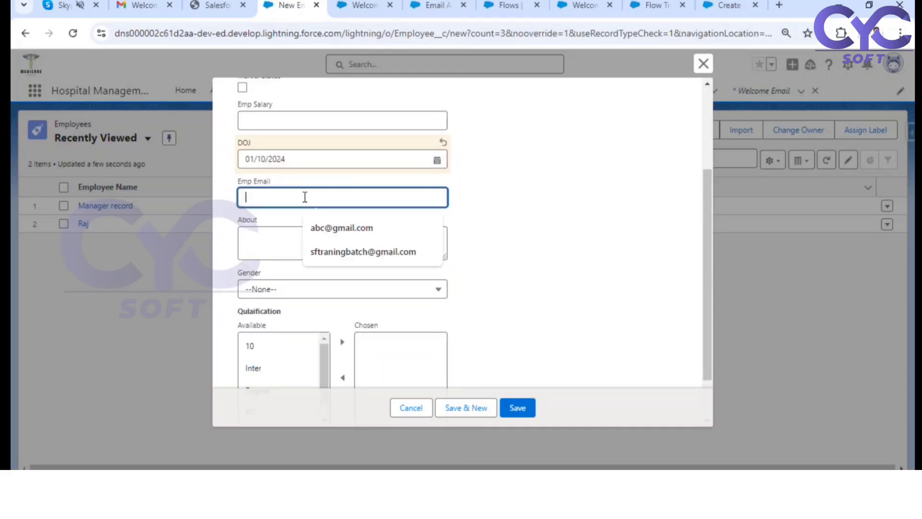
{"action": "left_click", "coordinate": [345, 247]}
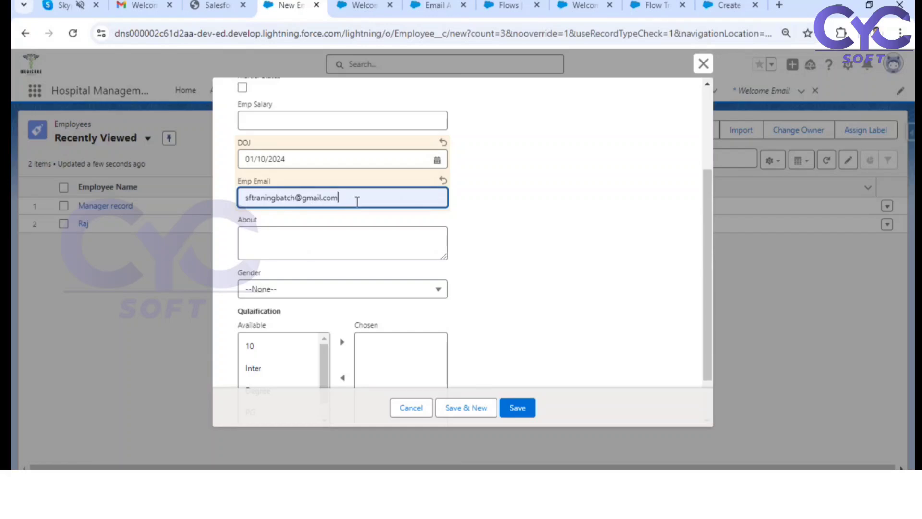
{"action": "left_click_drag", "start_coordinate": [356, 201], "coordinate": [274, 202]}
{"action": "left_click", "coordinate": [512, 240]}
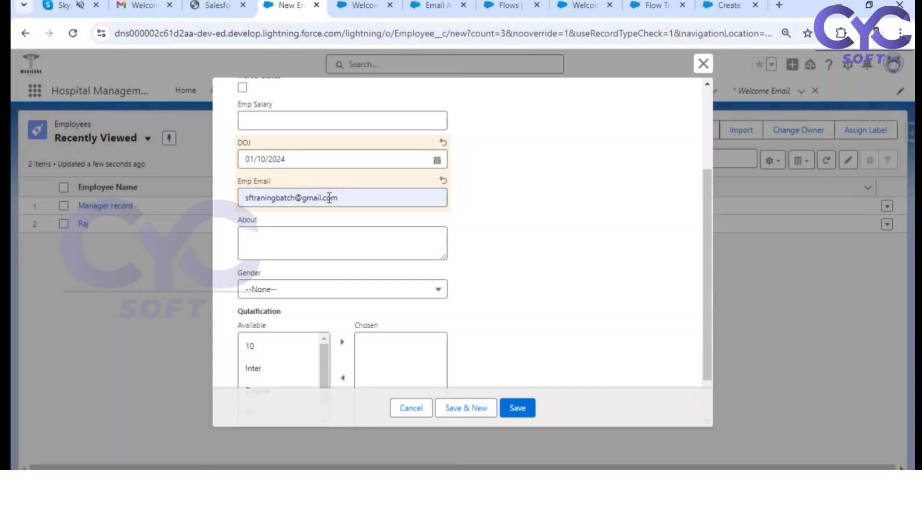
Step: Add Doctorate as the new employee's chosen qualification and save the record
{"action": "scroll", "coordinate": [482, 240], "scroll_direction": "down", "scroll_amount": 2}
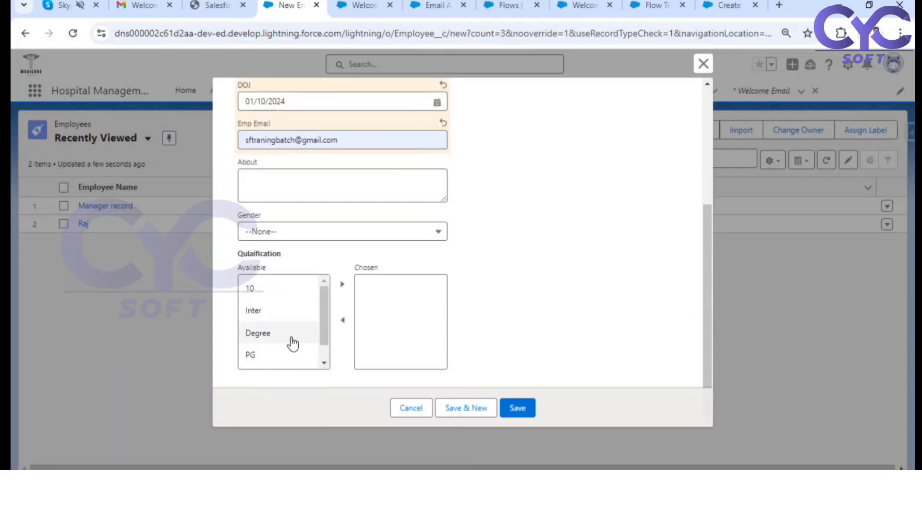
{"action": "scroll", "coordinate": [292, 344], "scroll_direction": "down", "scroll_amount": 1}
{"action": "left_click", "coordinate": [262, 356]}
{"action": "left_click", "coordinate": [342, 285]}
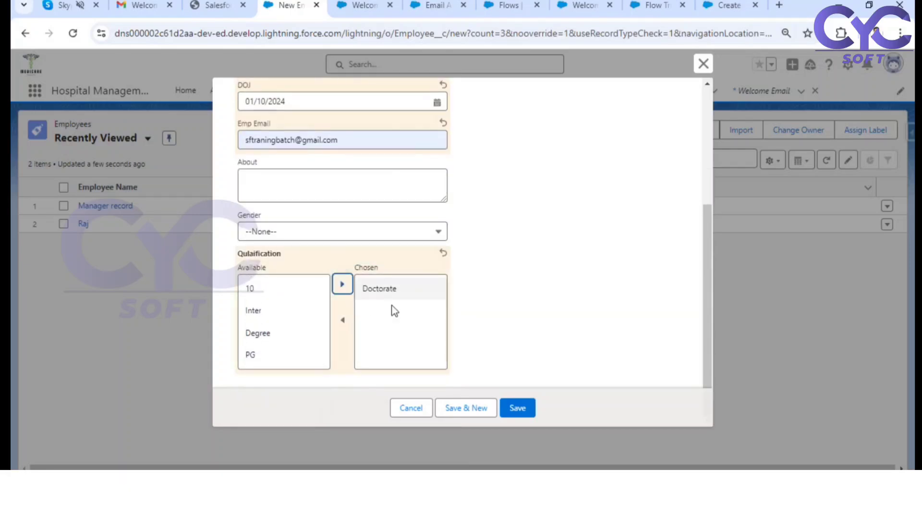
{"action": "left_click", "coordinate": [522, 407]}
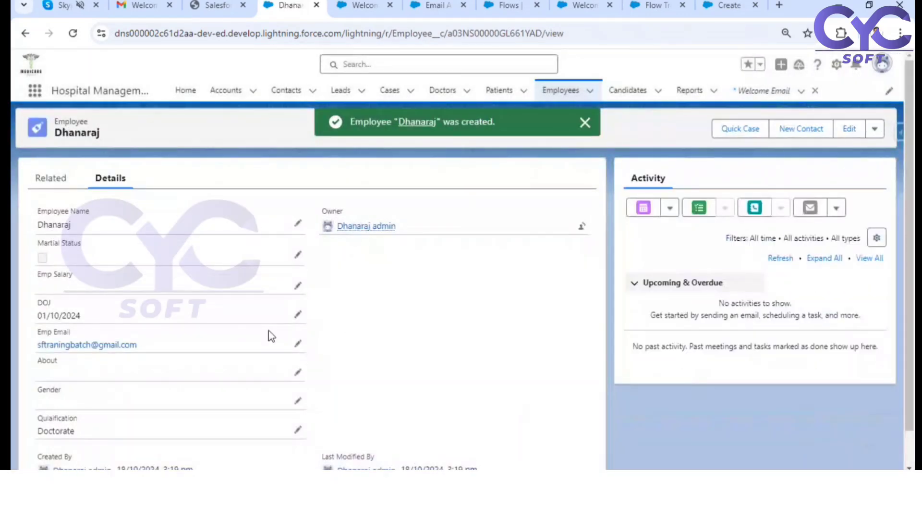
Step: Switch to Gmail, open the "Congratulations ...!!! your Employee record has been created successfully" message from the inbox, and mark it as safe
{"action": "left_click", "coordinate": [135, 5]}
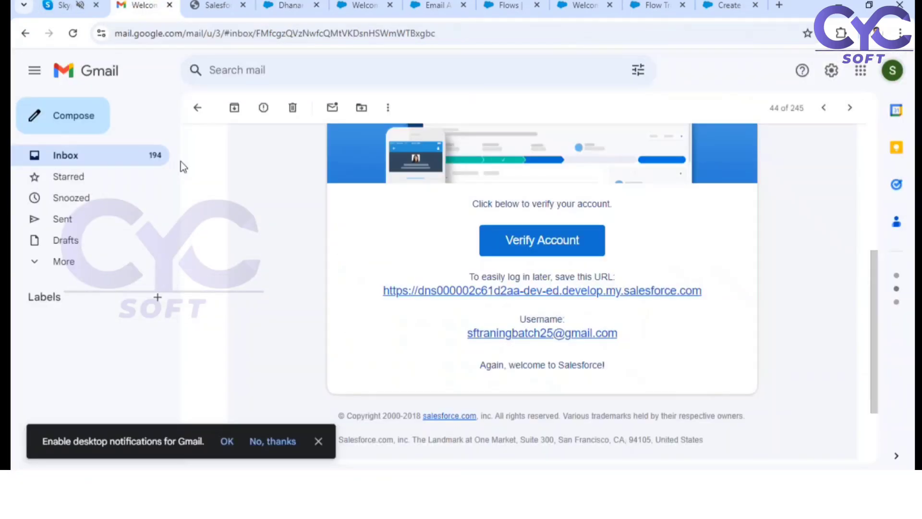
{"action": "left_click", "coordinate": [200, 107]}
{"action": "scroll", "coordinate": [412, 210], "scroll_direction": "up", "scroll_amount": 15}
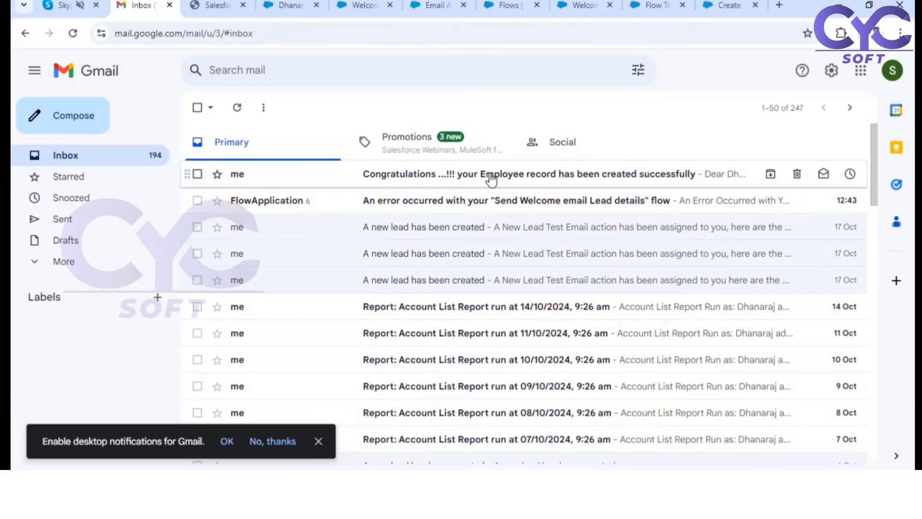
{"action": "left_click", "coordinate": [382, 177]}
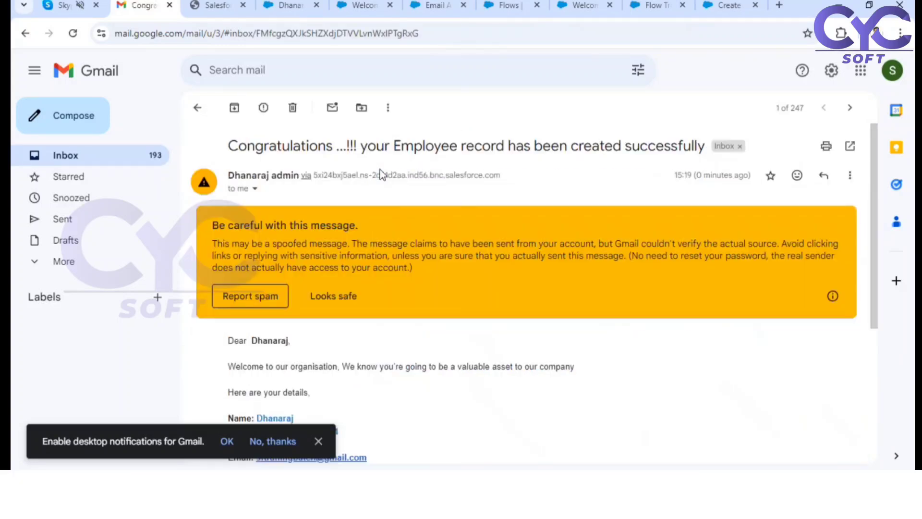
{"action": "left_click", "coordinate": [335, 295]}
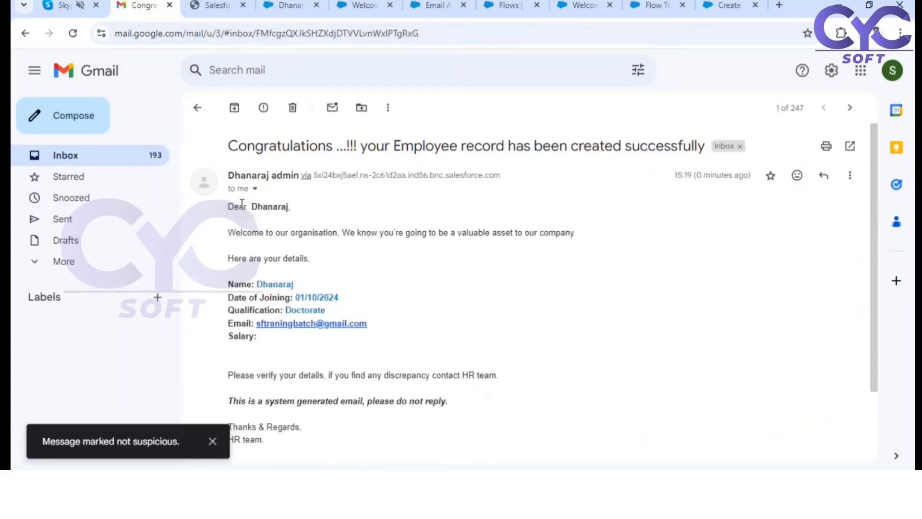
Step: Examine the greeting, employee details and closing text of the received welcome email, and return to the inbox
{"action": "left_click_drag", "start_coordinate": [244, 207], "coordinate": [277, 206]}
{"action": "left_click_drag", "start_coordinate": [247, 233], "coordinate": [559, 243]}
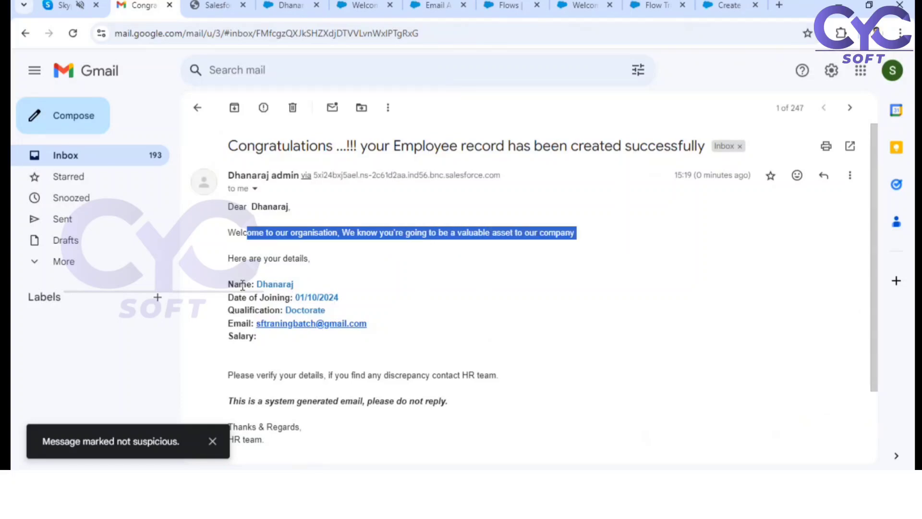
{"action": "left_click", "coordinate": [261, 313]}
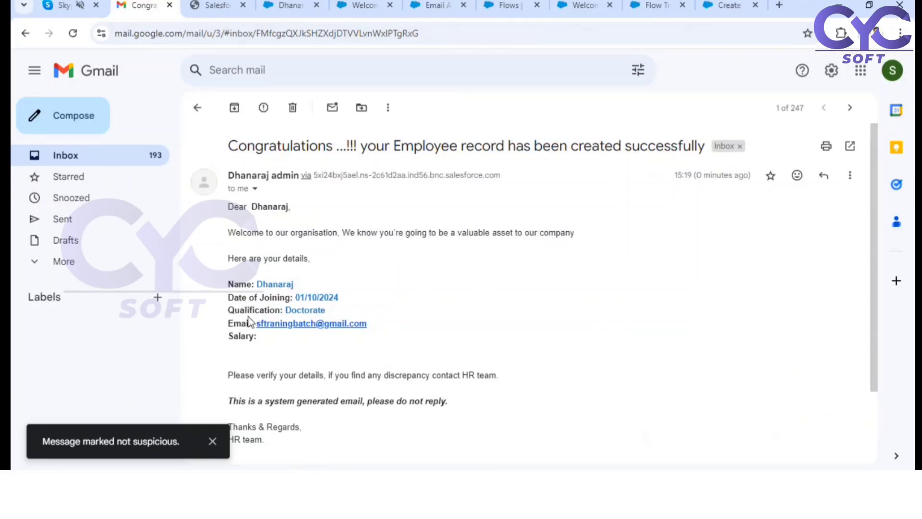
{"action": "scroll", "coordinate": [331, 322], "scroll_direction": "down", "scroll_amount": 2}
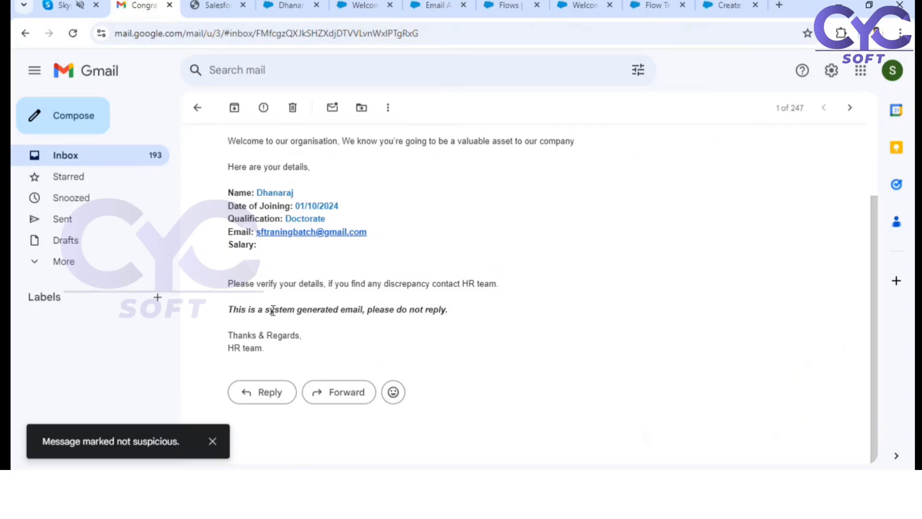
{"action": "scroll", "coordinate": [387, 312], "scroll_direction": "up", "scroll_amount": 2}
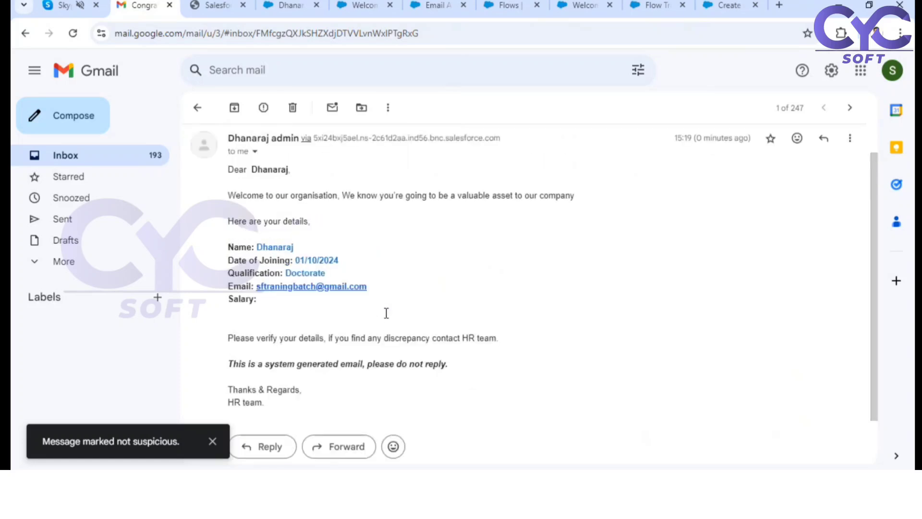
{"action": "left_click", "coordinate": [194, 109]}
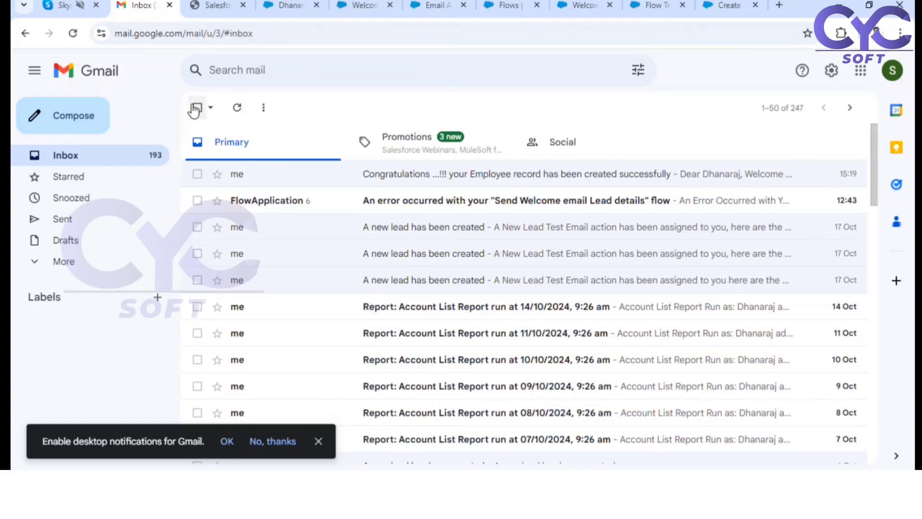
Step: Switch to Flow Builder with the Create Follow up task on Lead flow and open its send email action
{"action": "left_click", "coordinate": [653, 6]}
{"action": "left_click", "coordinate": [579, 7]}
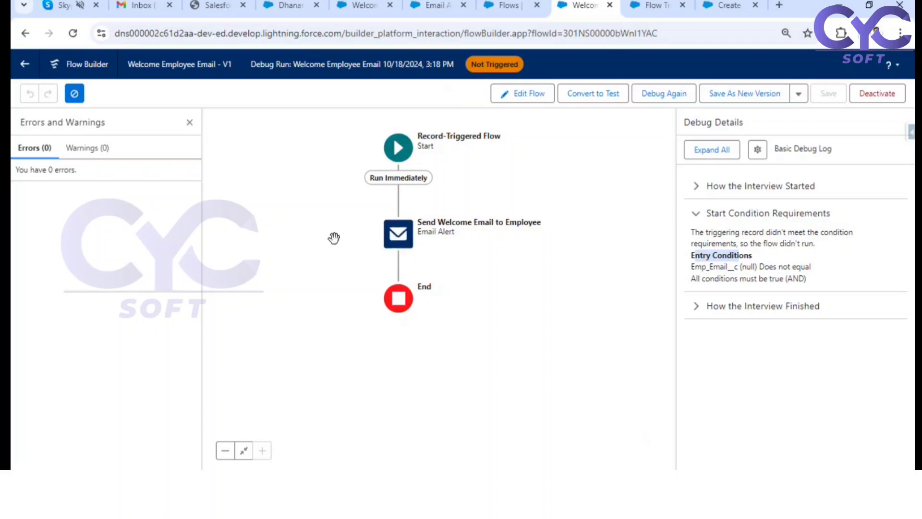
{"action": "left_click", "coordinate": [504, 5]}
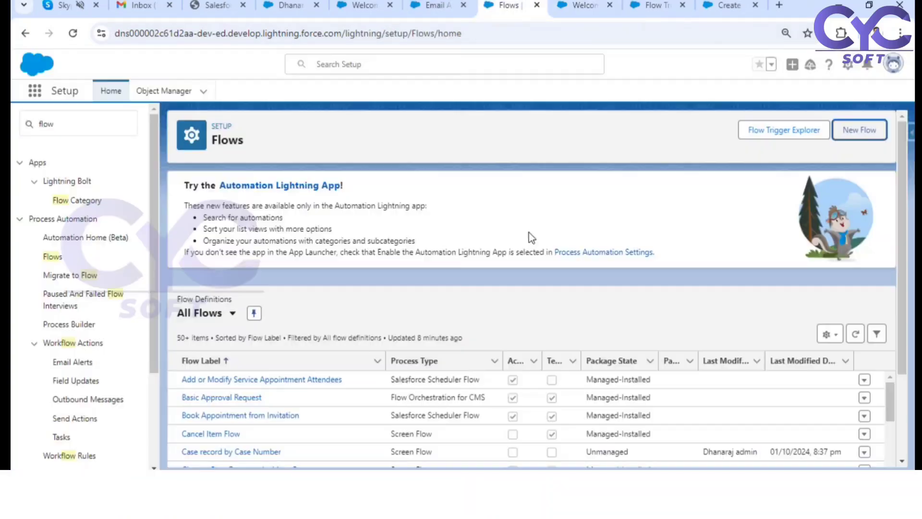
{"action": "left_click", "coordinate": [659, 6]}
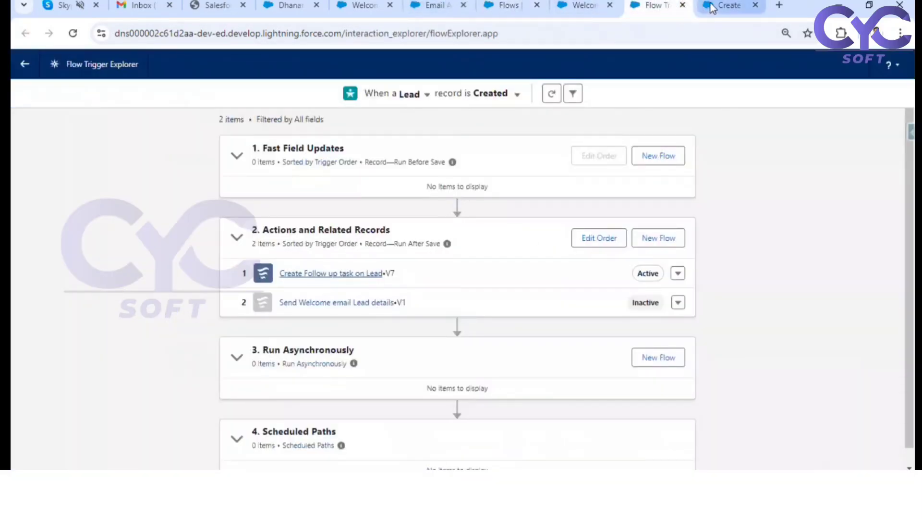
{"action": "left_click", "coordinate": [337, 274]}
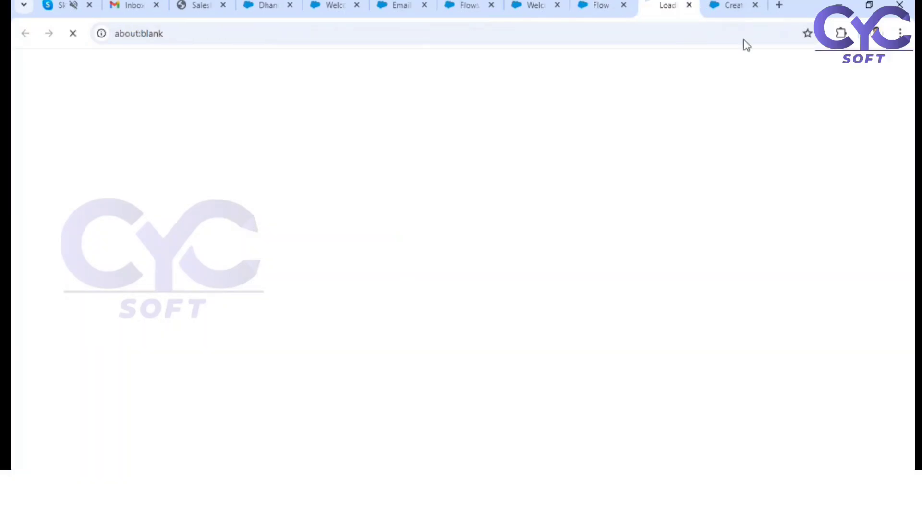
{"action": "left_click", "coordinate": [745, 6]}
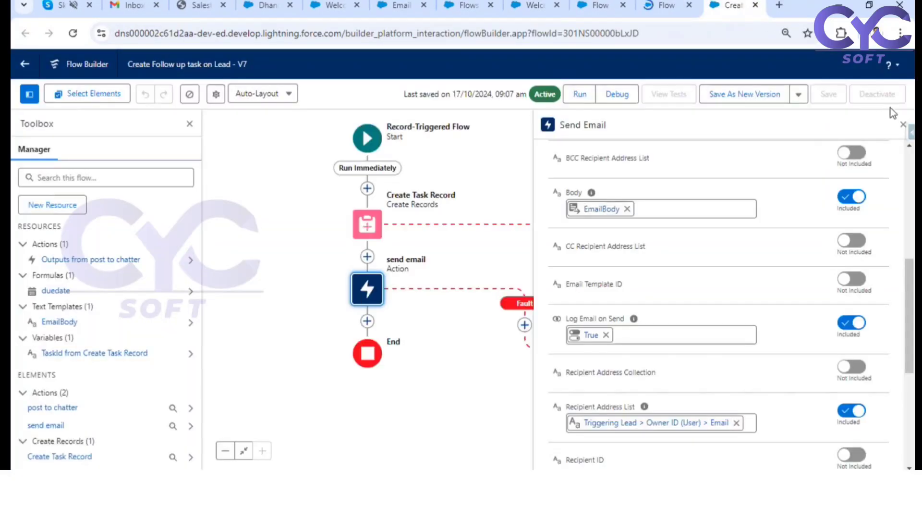
{"action": "left_click", "coordinate": [902, 127]}
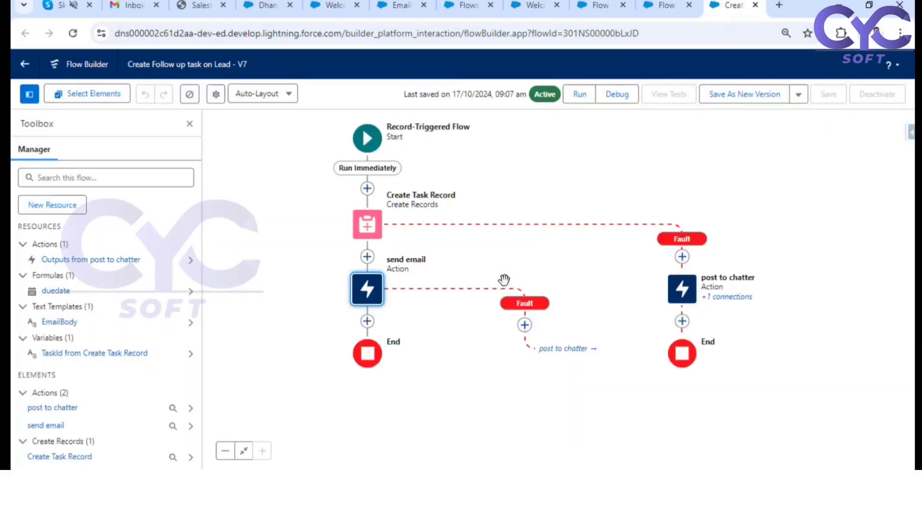
{"action": "left_click", "coordinate": [374, 291]}
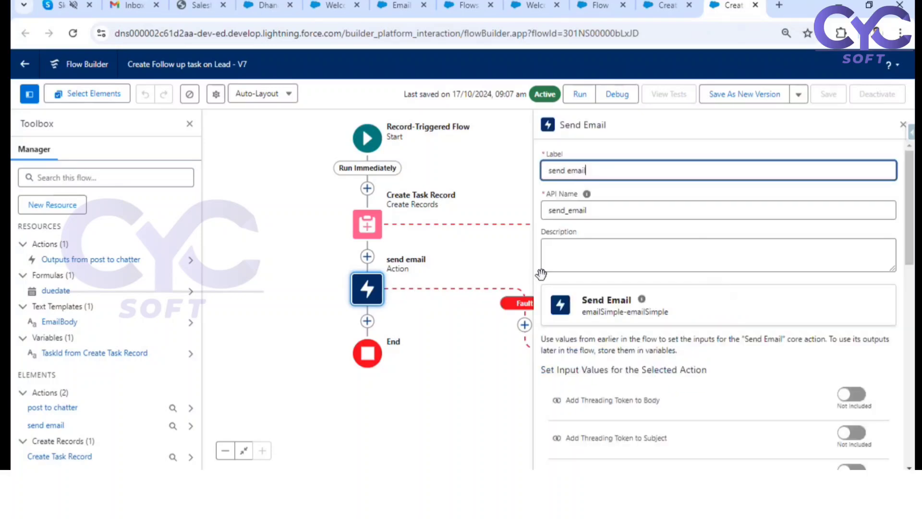
Step: Include Email Template ID in the send email action and set it to the Welcome Email template's record ID, 00XNS000002120D2AQ
{"action": "scroll", "coordinate": [759, 267], "scroll_direction": "down", "scroll_amount": 3}
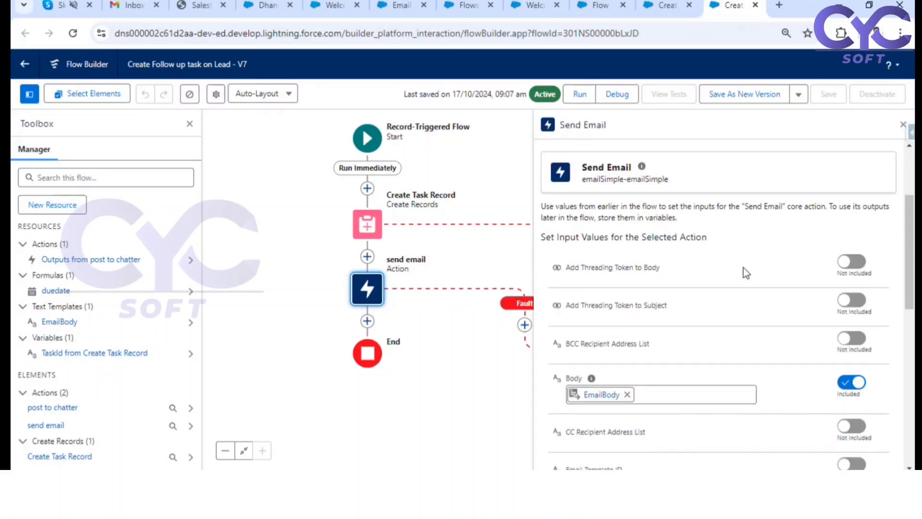
{"action": "scroll", "coordinate": [743, 268], "scroll_direction": "down", "scroll_amount": 4}
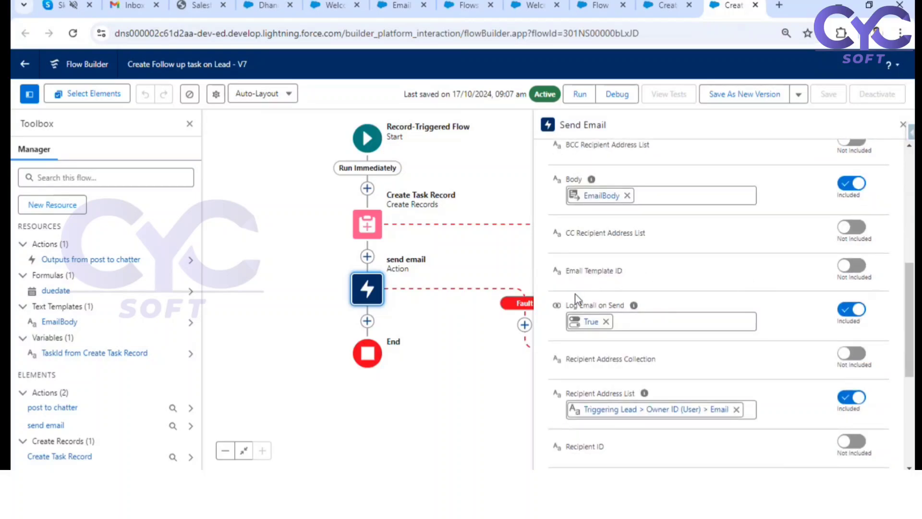
{"action": "left_click_drag", "start_coordinate": [568, 272], "coordinate": [612, 273]}
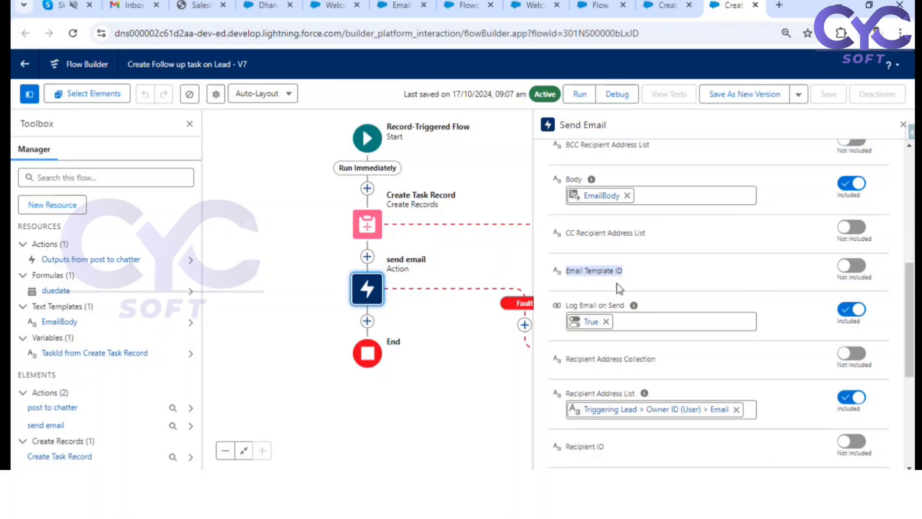
{"action": "left_click", "coordinate": [852, 267]}
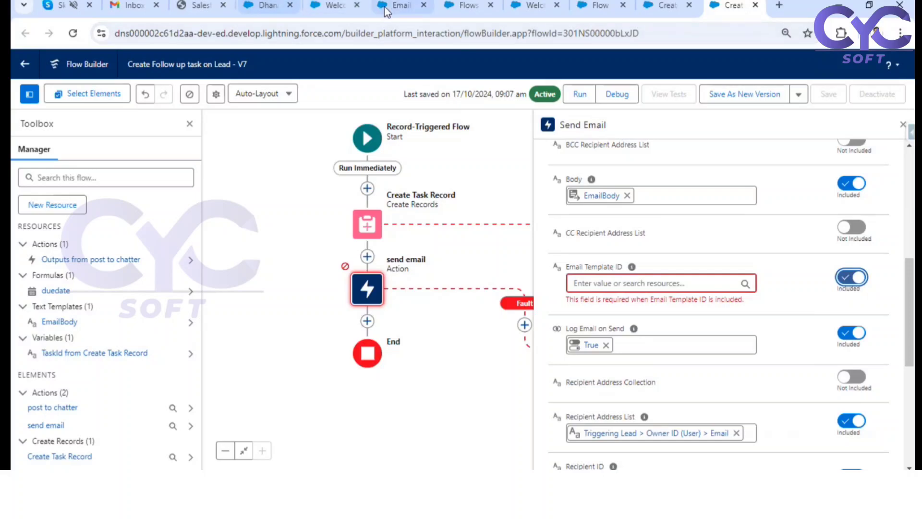
{"action": "left_click", "coordinate": [350, 4]}
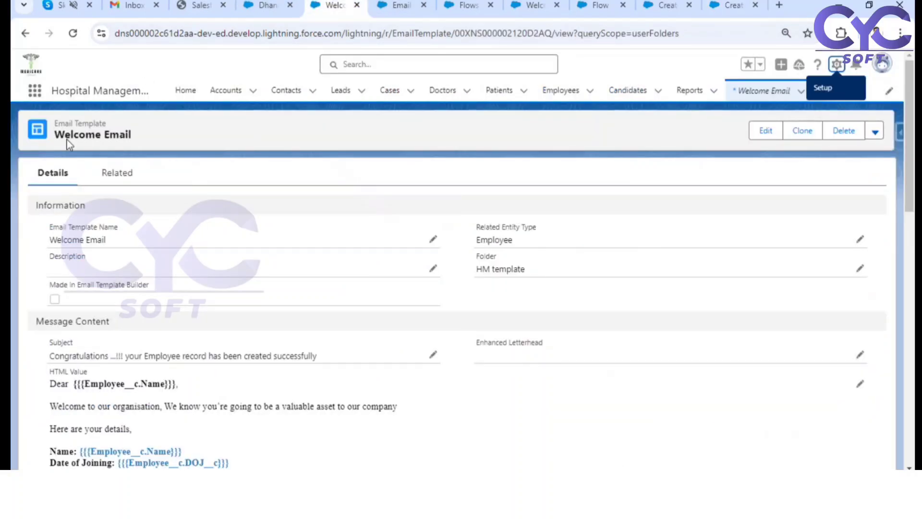
{"action": "double_click", "coordinate": [498, 34]}
{"action": "key", "text": "ctrl+c"}
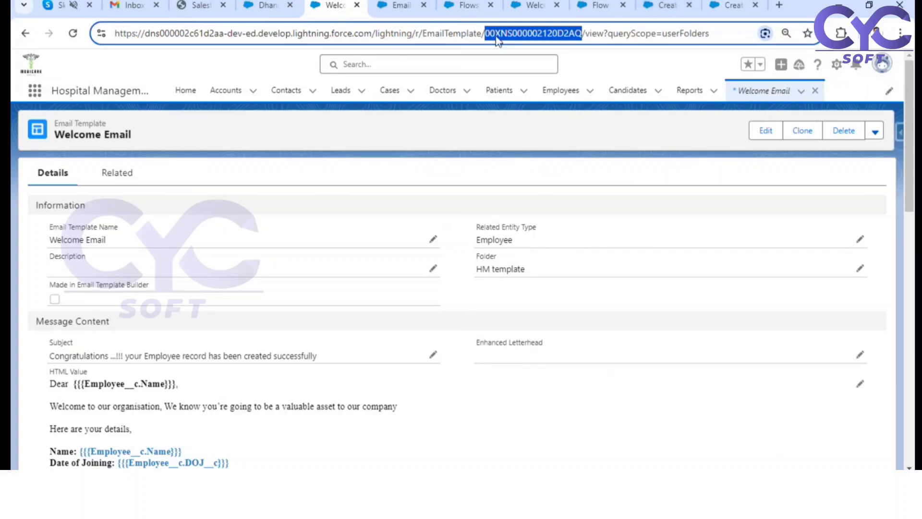
{"action": "left_click", "coordinate": [665, 5]}
{"action": "left_click", "coordinate": [723, 7]}
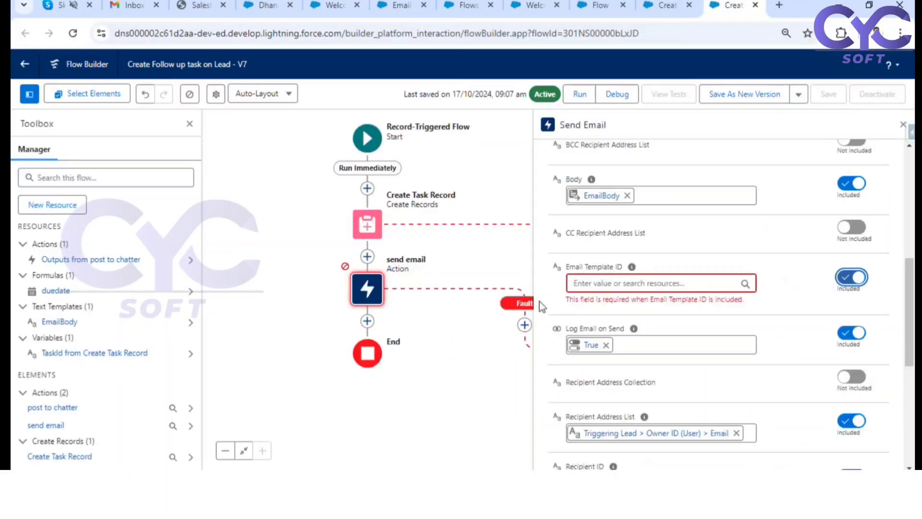
{"action": "left_click", "coordinate": [596, 285]}
{"action": "key", "text": "ctrl+v"}
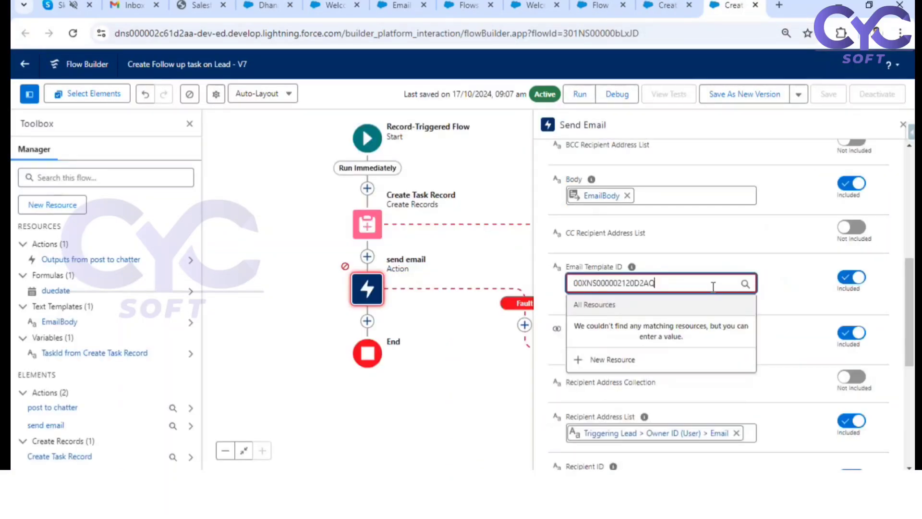
{"action": "left_click", "coordinate": [777, 273]}
Step: Examine the Recipient ID input of the send email action and read its help text
{"action": "scroll", "coordinate": [776, 272], "scroll_direction": "down", "scroll_amount": 5}
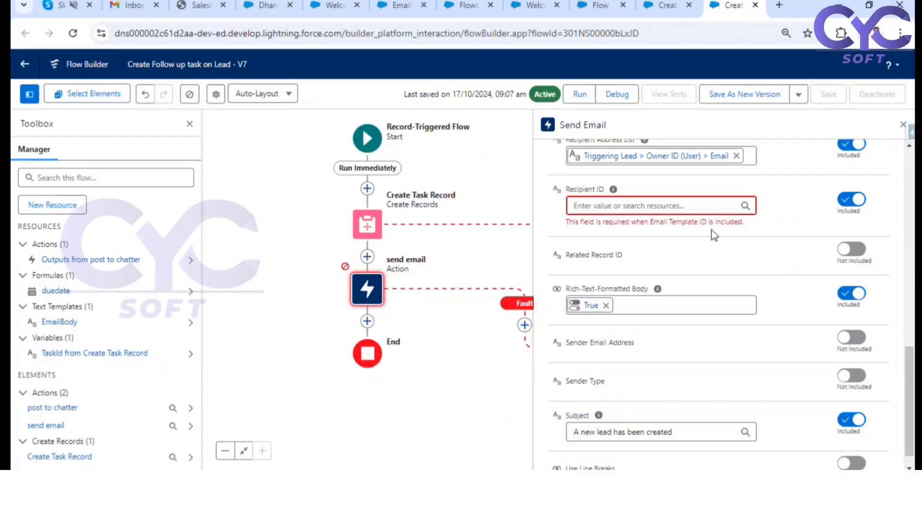
{"action": "left_click", "coordinate": [659, 208]}
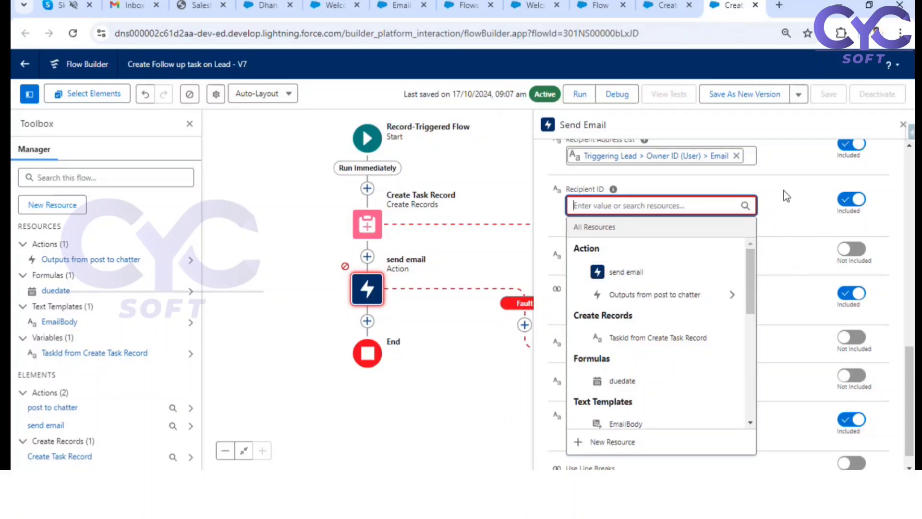
{"action": "scroll", "coordinate": [784, 192], "scroll_direction": "up", "scroll_amount": 1}
{"action": "mouse_move", "coordinate": [614, 257]}
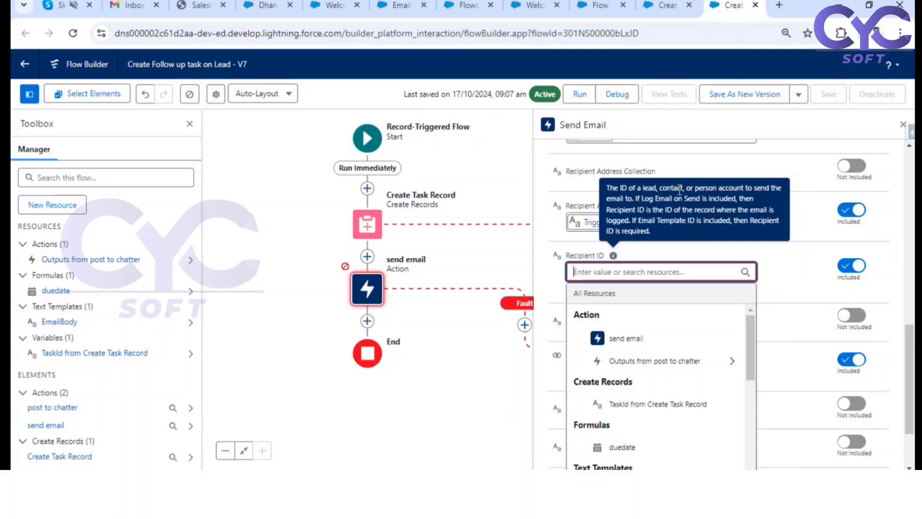
{"action": "left_click_drag", "start_coordinate": [633, 220], "coordinate": [770, 274]}
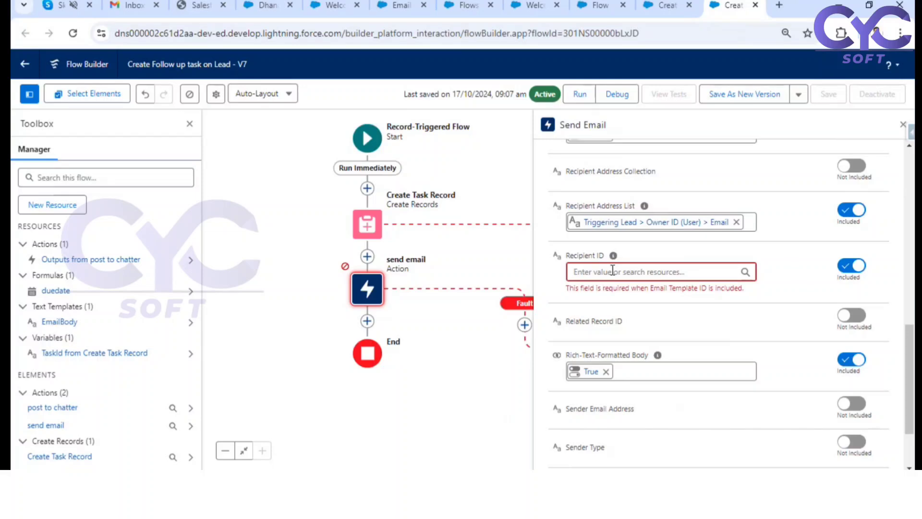
Step: Review the hard-coded Email Template ID value in the send email action and close the action's settings
{"action": "scroll", "coordinate": [763, 238], "scroll_direction": "up", "scroll_amount": 3}
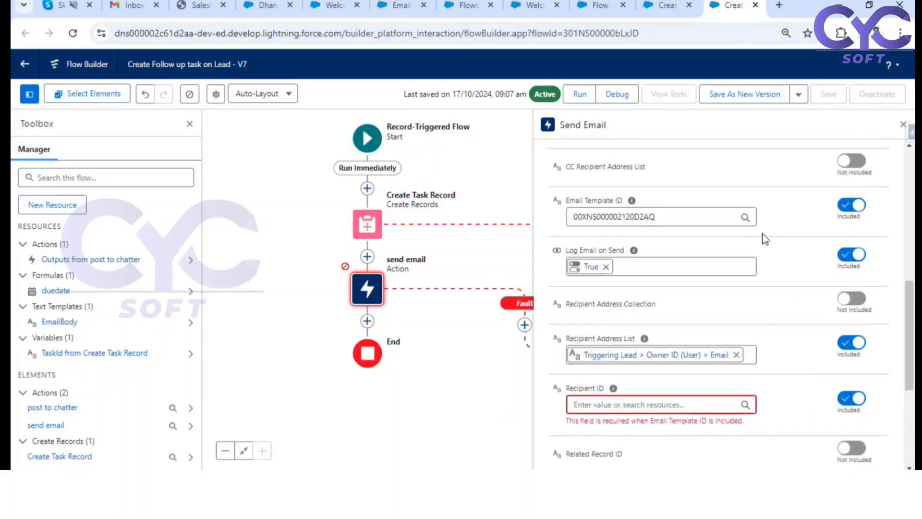
{"action": "scroll", "coordinate": [764, 239], "scroll_direction": "up", "scroll_amount": 3}
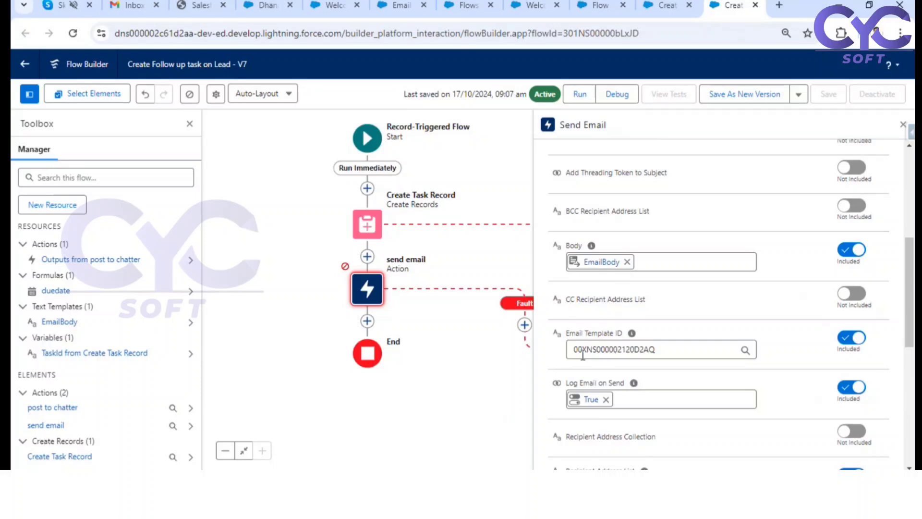
{"action": "left_click", "coordinate": [581, 352]}
{"action": "left_click_drag", "start_coordinate": [578, 351], "coordinate": [656, 349]}
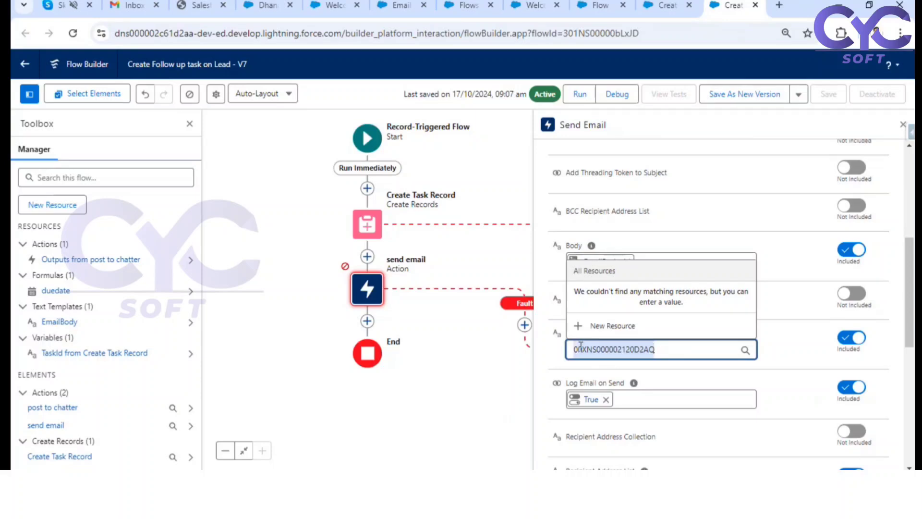
{"action": "left_click", "coordinate": [462, 364]}
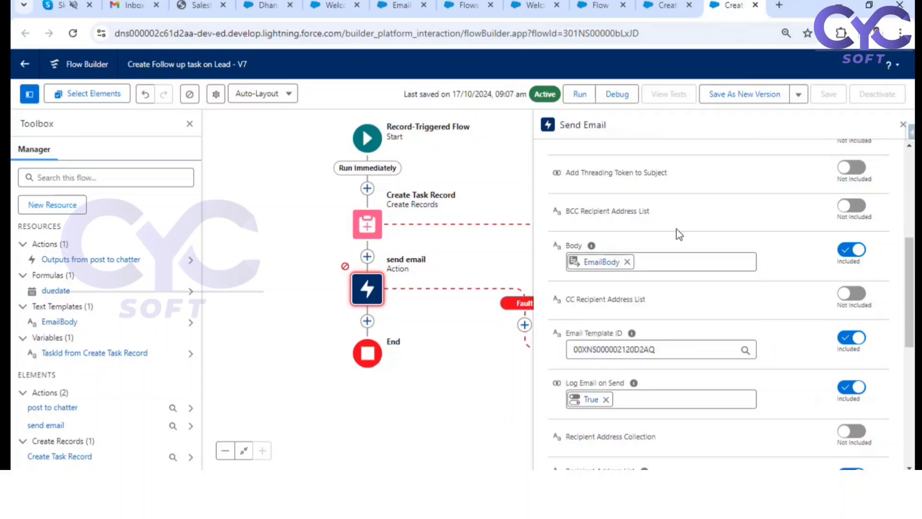
{"action": "left_click", "coordinate": [903, 124]}
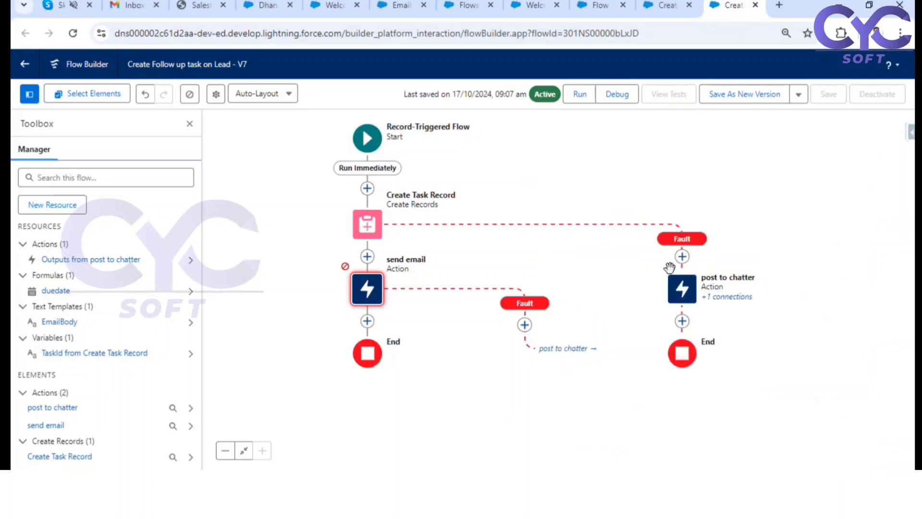
Step: Add a Get Records element between Create Task Record and the send email action
{"action": "left_click_drag", "start_coordinate": [483, 400], "coordinate": [608, 337]}
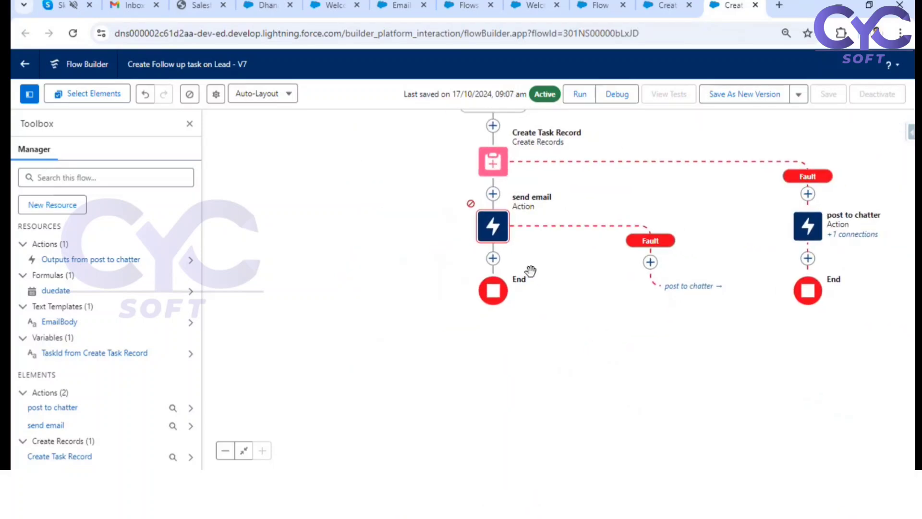
{"action": "left_click", "coordinate": [493, 194]}
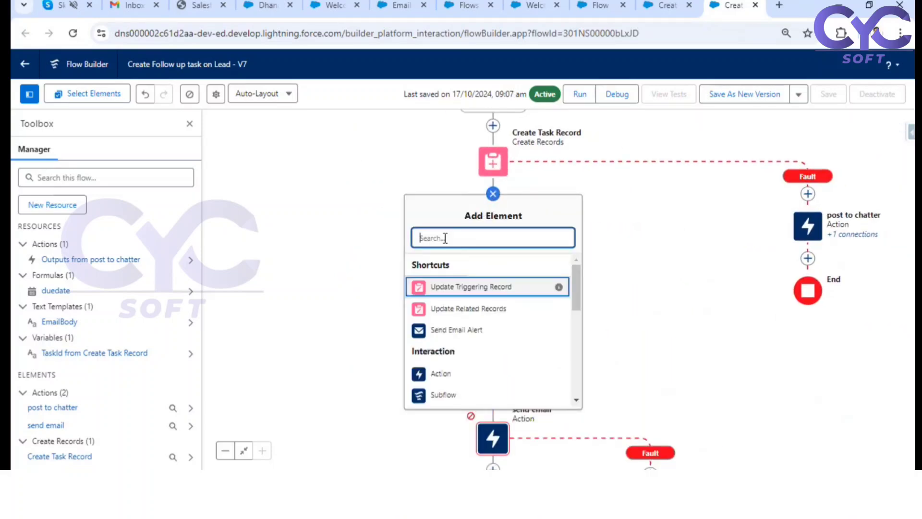
{"action": "type", "text": "get"}
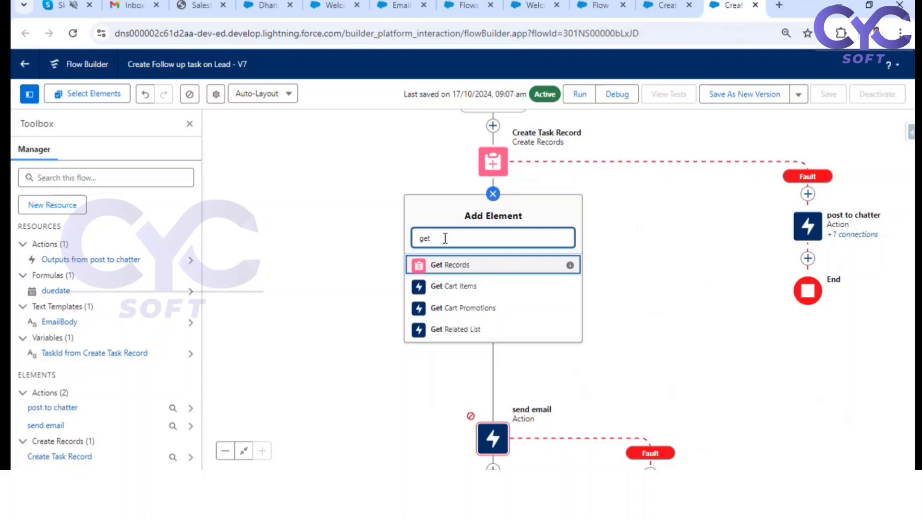
{"action": "left_click", "coordinate": [450, 265]}
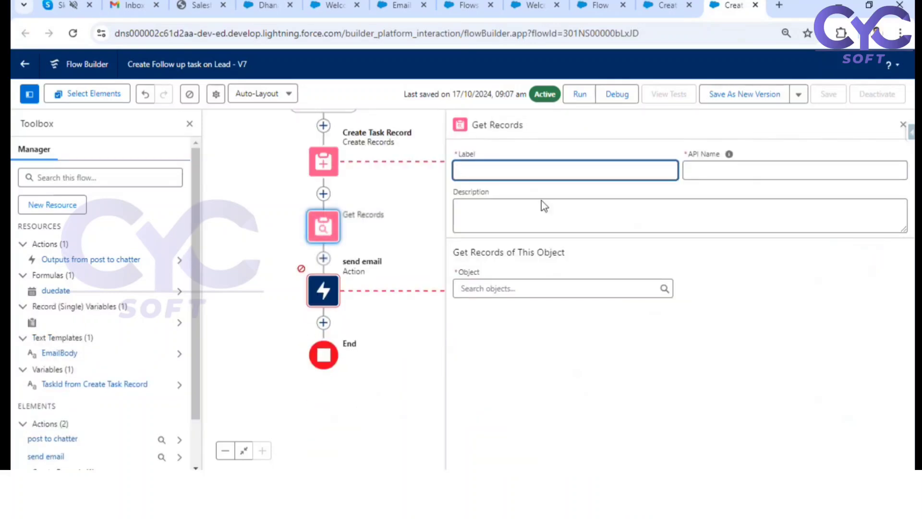
Step: Set the object of the new Get Records element to Email Template
{"action": "left_click", "coordinate": [520, 294]}
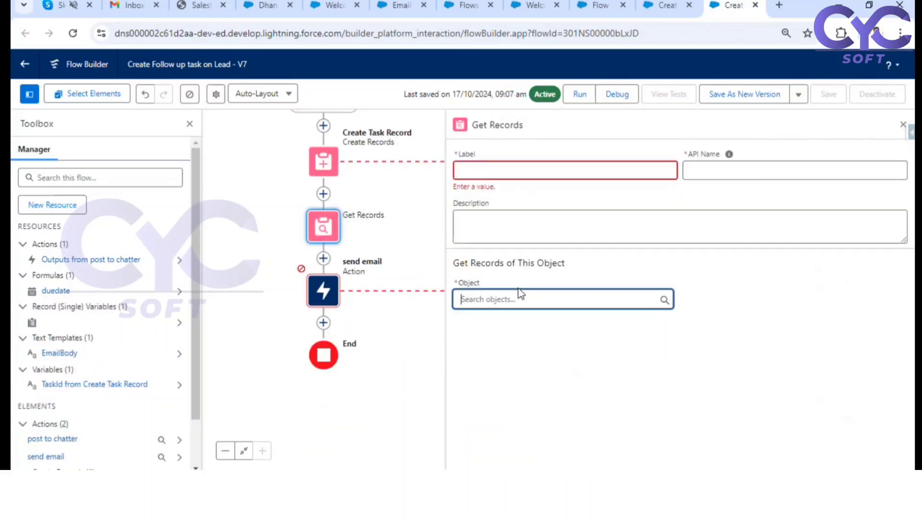
{"action": "left_click", "coordinate": [515, 294]}
{"action": "type", "text": "templ"}
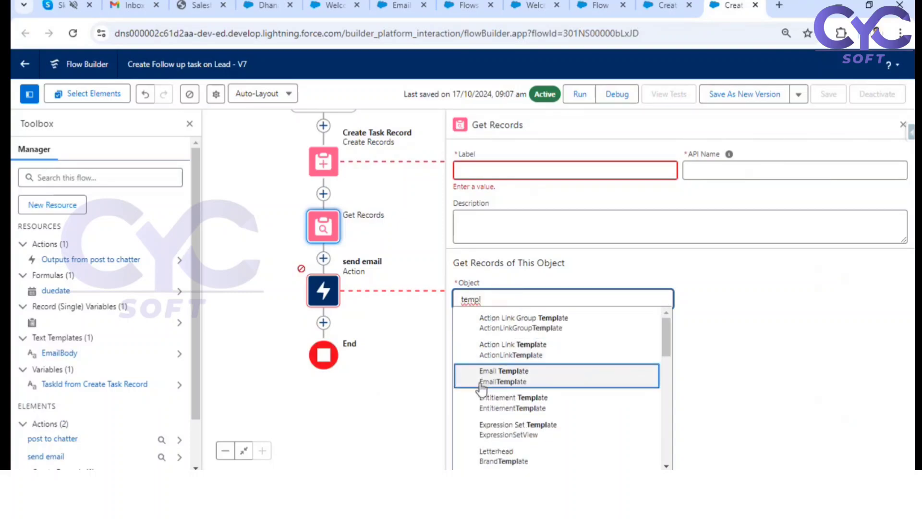
{"action": "left_click", "coordinate": [501, 377]}
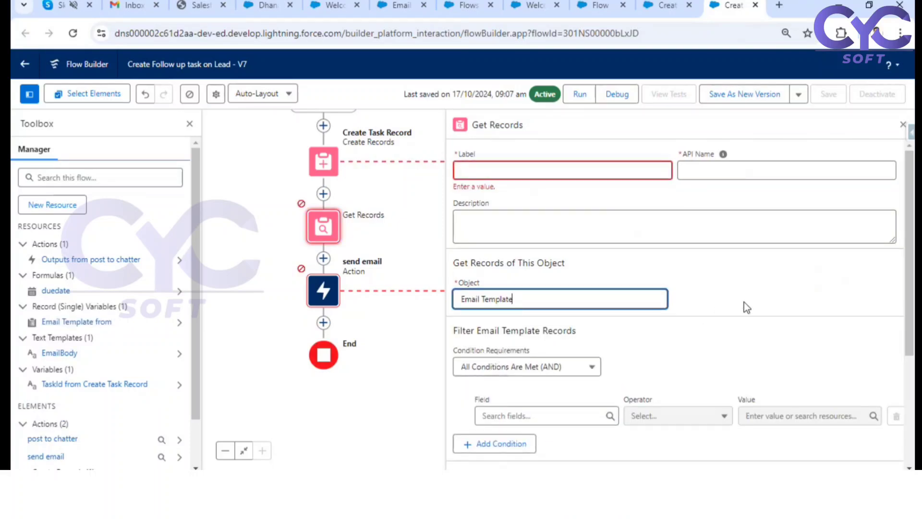
{"action": "scroll", "coordinate": [750, 303], "scroll_direction": "down", "scroll_amount": 3}
{"action": "left_click", "coordinate": [797, 291]}
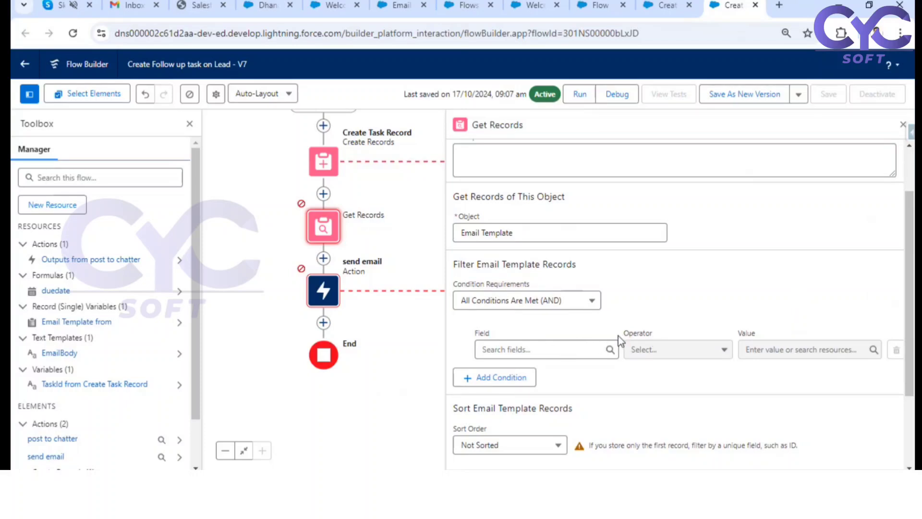
Step: Label the Get Records element "get email templates"
{"action": "scroll", "coordinate": [706, 310], "scroll_direction": "up", "scroll_amount": 3}
{"action": "left_click", "coordinate": [519, 165]}
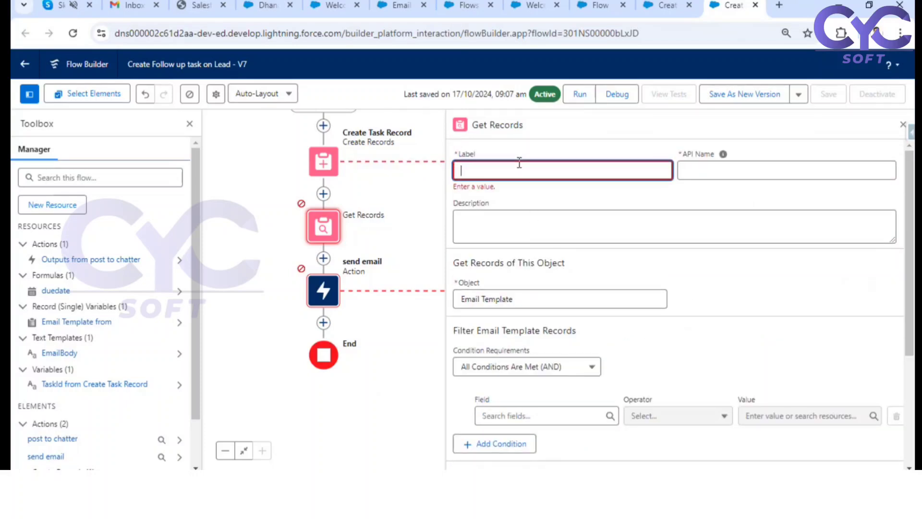
{"action": "type", "text": "get email templates"}
{"action": "left_click", "coordinate": [585, 191]}
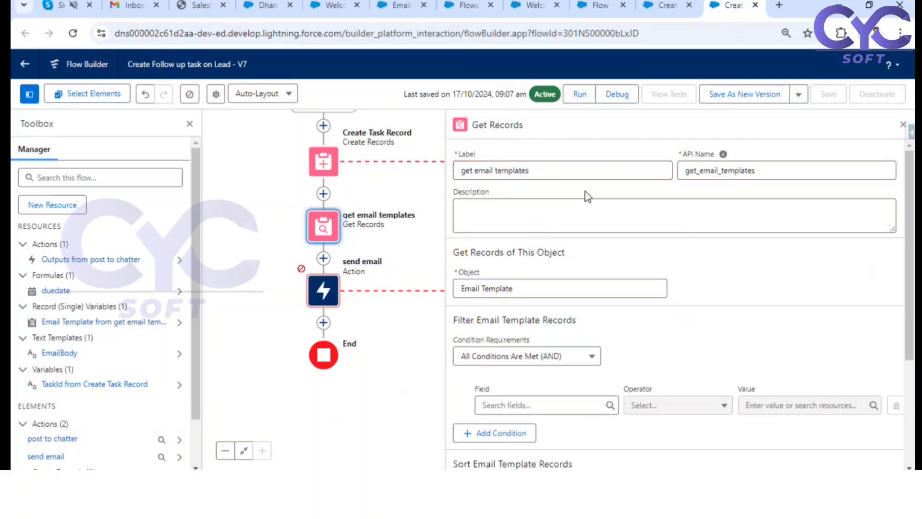
Step: Try the condition requirement that gets all Email Template records, read its warning, and return to All Conditions Are Met (AND)
{"action": "scroll", "coordinate": [721, 278], "scroll_direction": "down", "scroll_amount": 2}
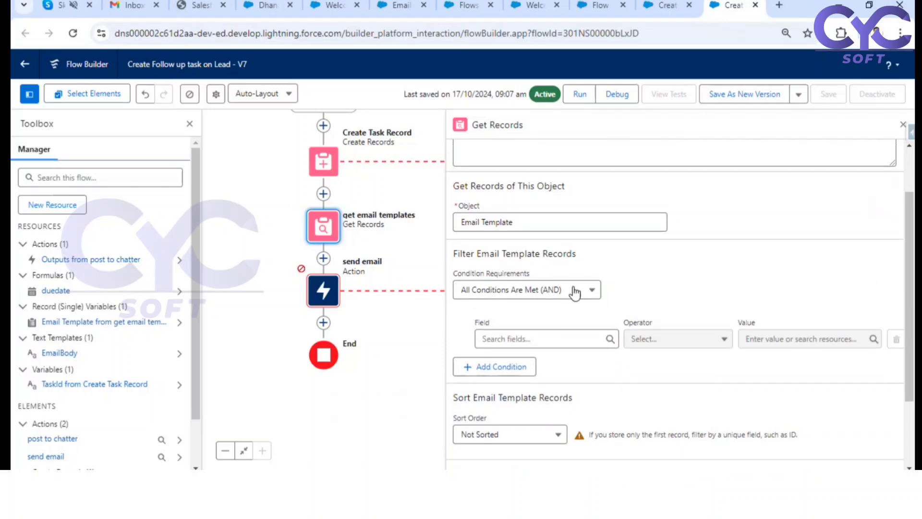
{"action": "left_click", "coordinate": [579, 290]}
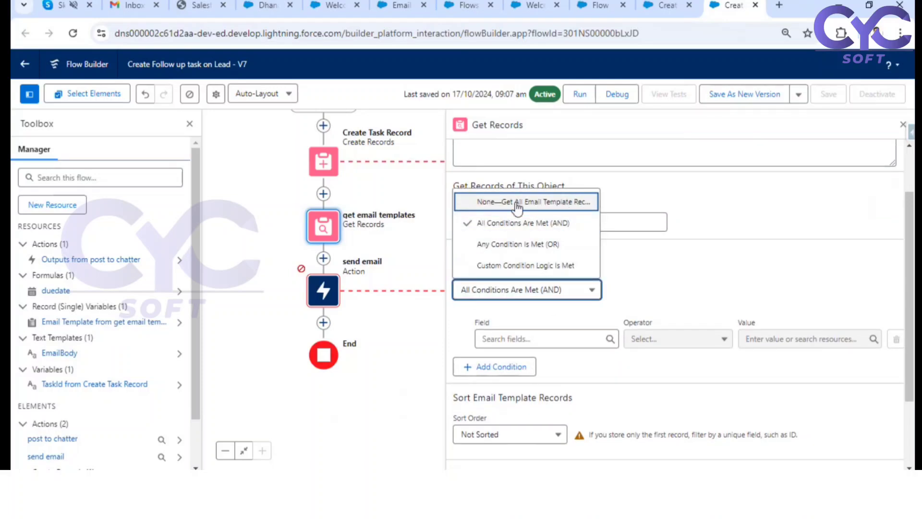
{"action": "left_click", "coordinate": [543, 202]}
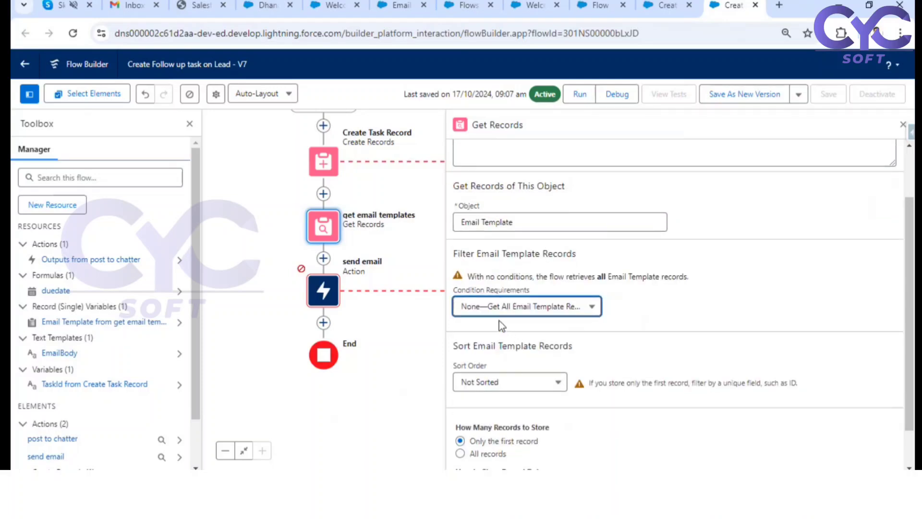
{"action": "left_click_drag", "start_coordinate": [466, 278], "coordinate": [690, 288]}
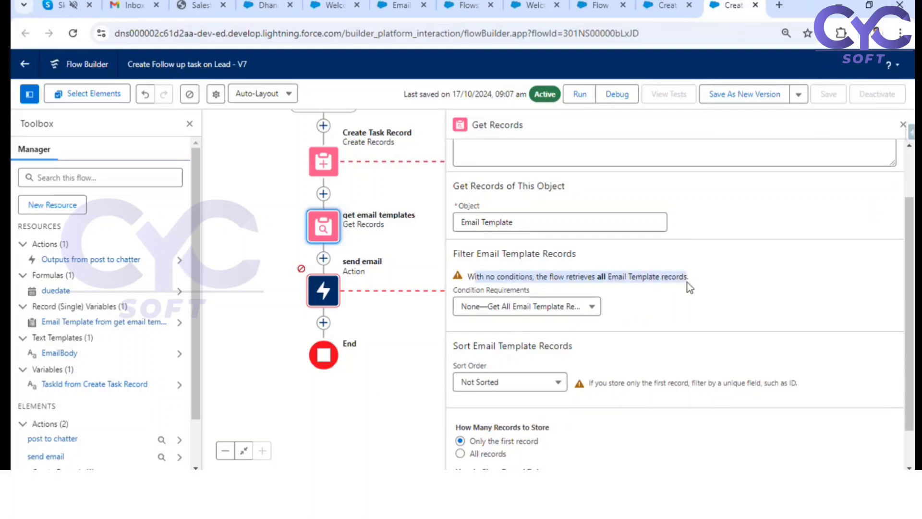
{"action": "left_click", "coordinate": [582, 307]}
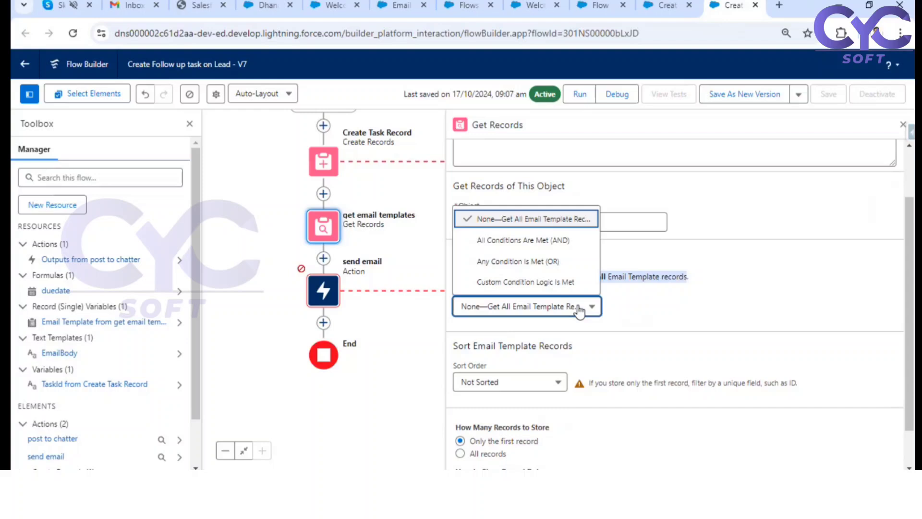
{"action": "left_click", "coordinate": [541, 245]}
Step: Browse the Email Template fields for the filter condition and choose CreatedDate with the Equals operator
{"action": "left_click", "coordinate": [535, 336]}
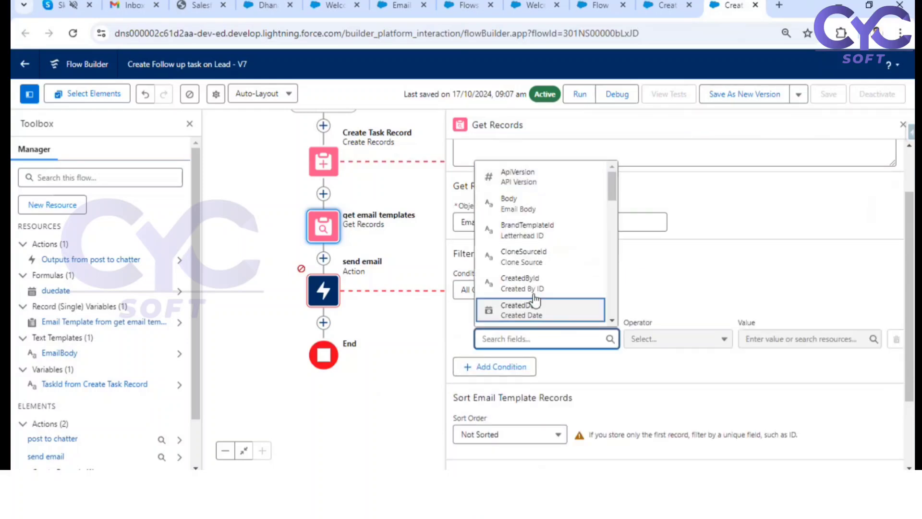
{"action": "scroll", "coordinate": [553, 254], "scroll_direction": "down", "scroll_amount": 3}
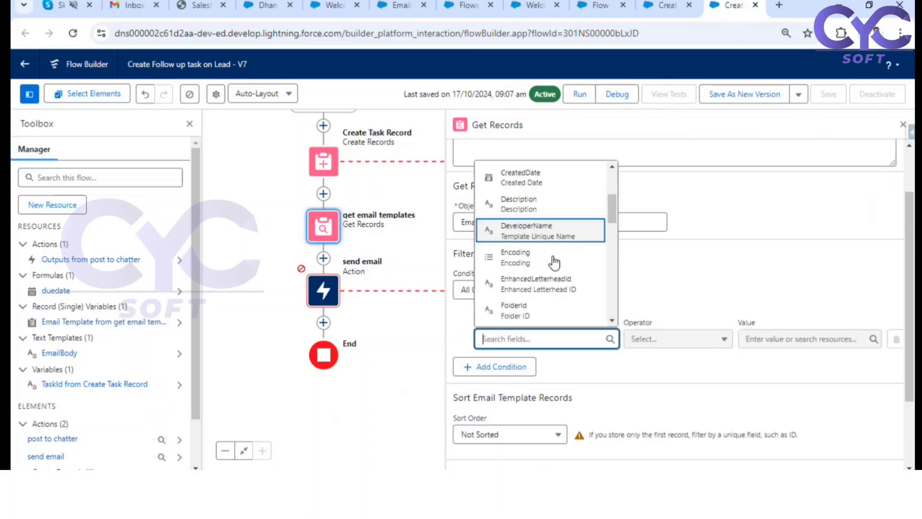
{"action": "scroll", "coordinate": [552, 262], "scroll_direction": "down", "scroll_amount": 3}
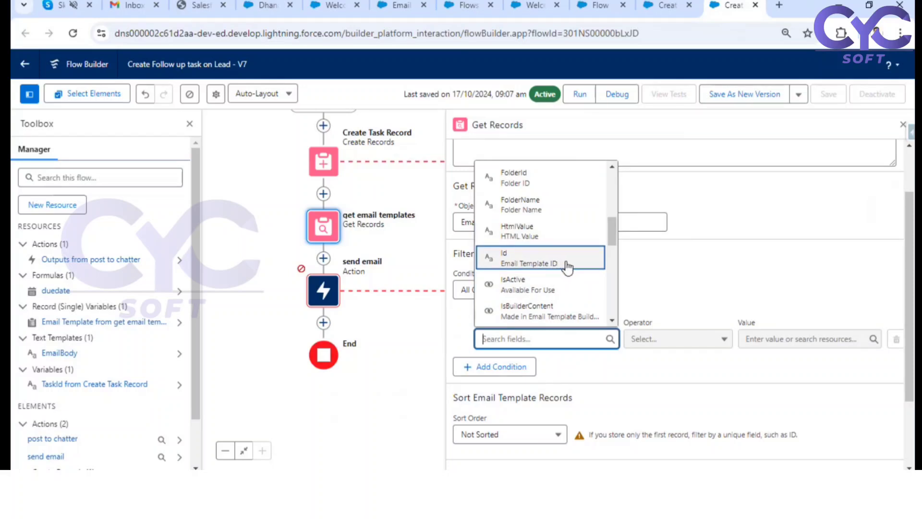
{"action": "scroll", "coordinate": [567, 265], "scroll_direction": "down", "scroll_amount": 3}
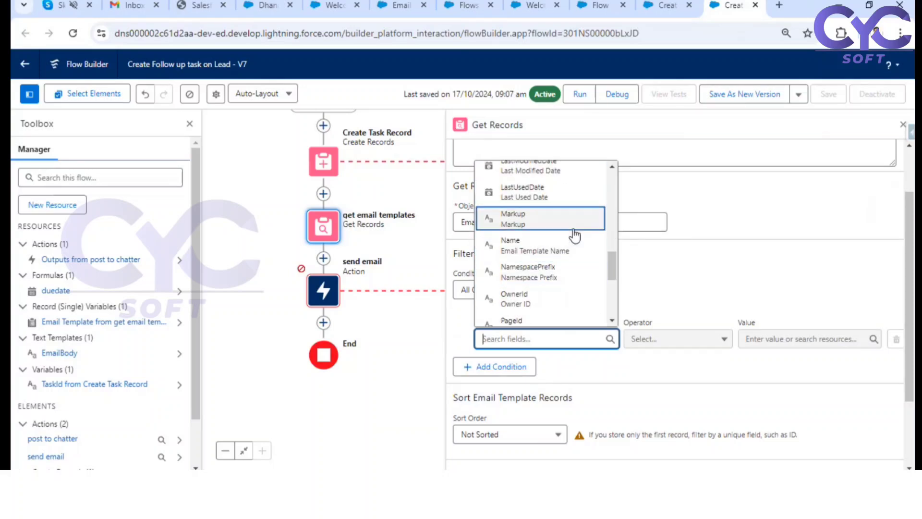
{"action": "scroll", "coordinate": [543, 268], "scroll_direction": "down", "scroll_amount": 3}
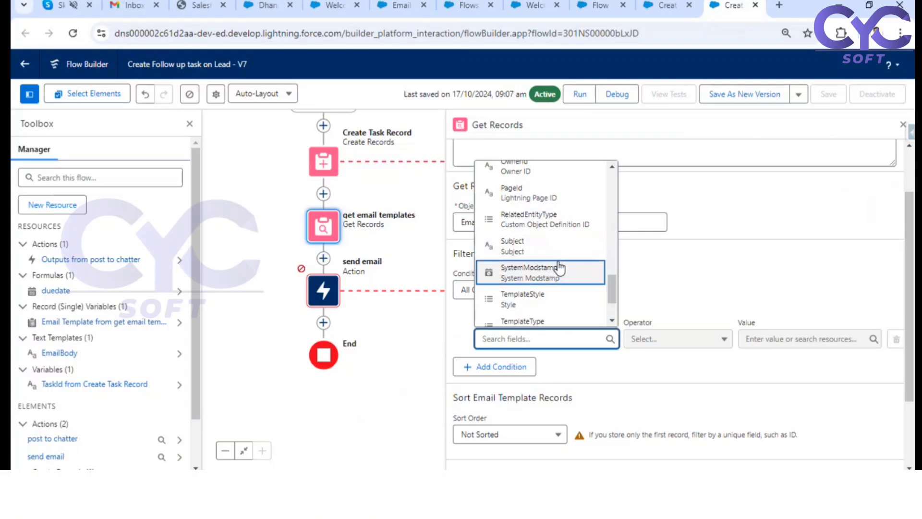
{"action": "scroll", "coordinate": [557, 267], "scroll_direction": "down", "scroll_amount": 3}
{"action": "scroll", "coordinate": [569, 264], "scroll_direction": "down", "scroll_amount": 2}
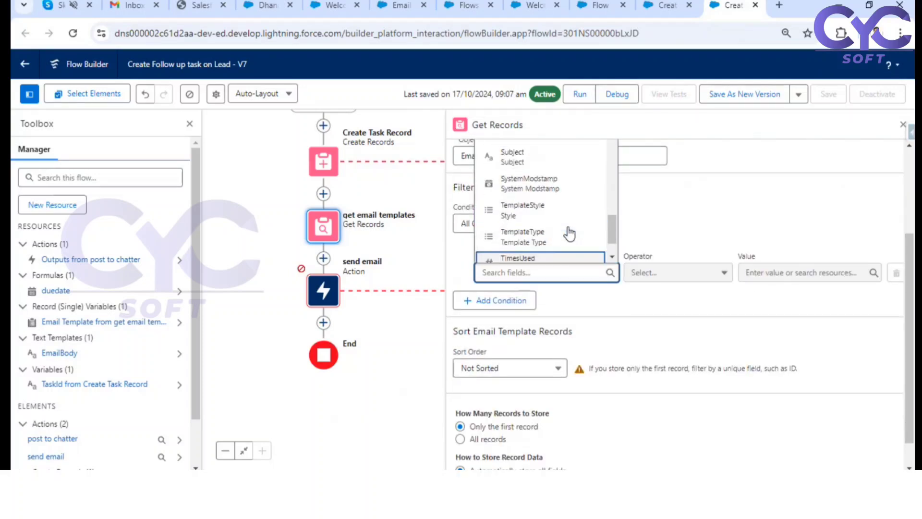
{"action": "scroll", "coordinate": [570, 234], "scroll_direction": "up", "scroll_amount": 10}
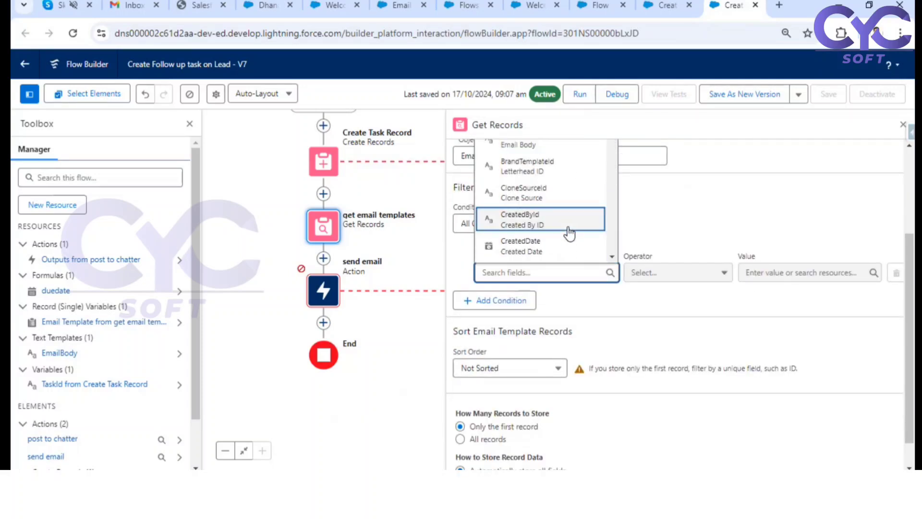
{"action": "scroll", "coordinate": [569, 234], "scroll_direction": "up", "scroll_amount": 5}
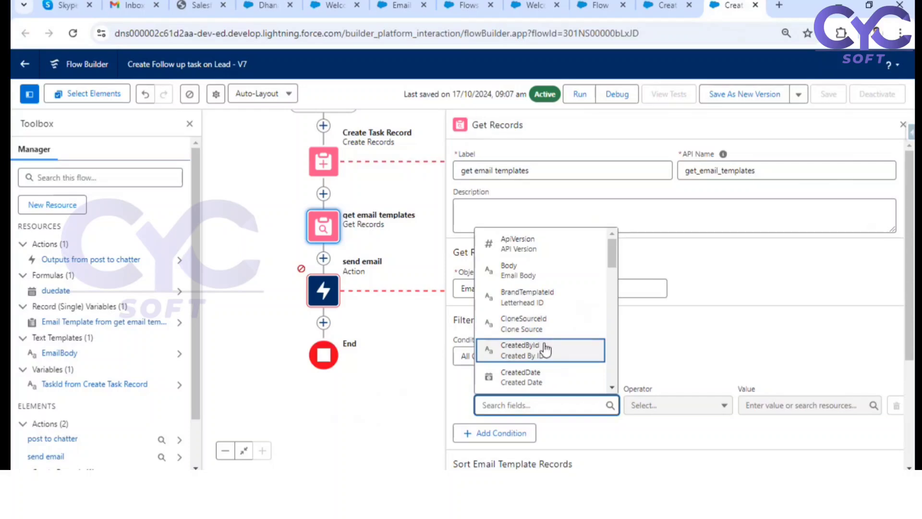
{"action": "scroll", "coordinate": [557, 327], "scroll_direction": "down", "scroll_amount": 2}
{"action": "left_click", "coordinate": [552, 361]}
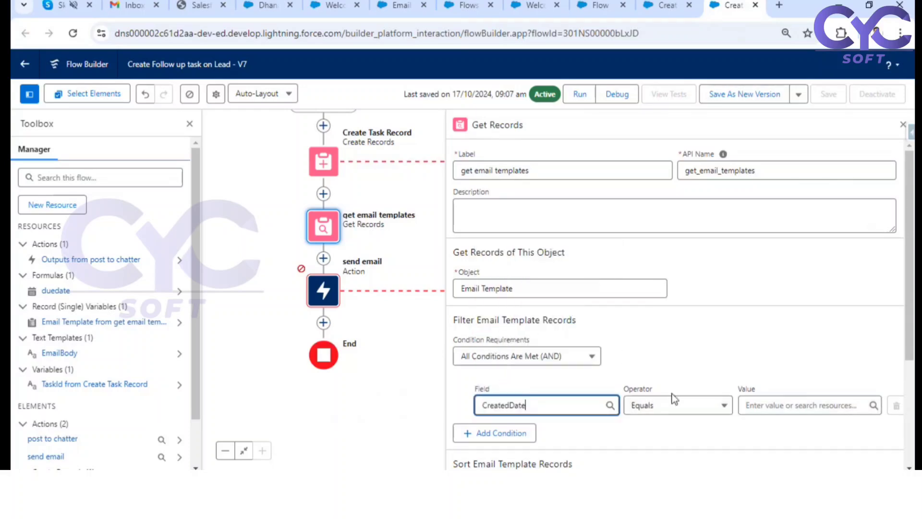
Step: Try to enter Today as the value of the CreatedDate condition, and clear it
{"action": "left_click", "coordinate": [788, 405]}
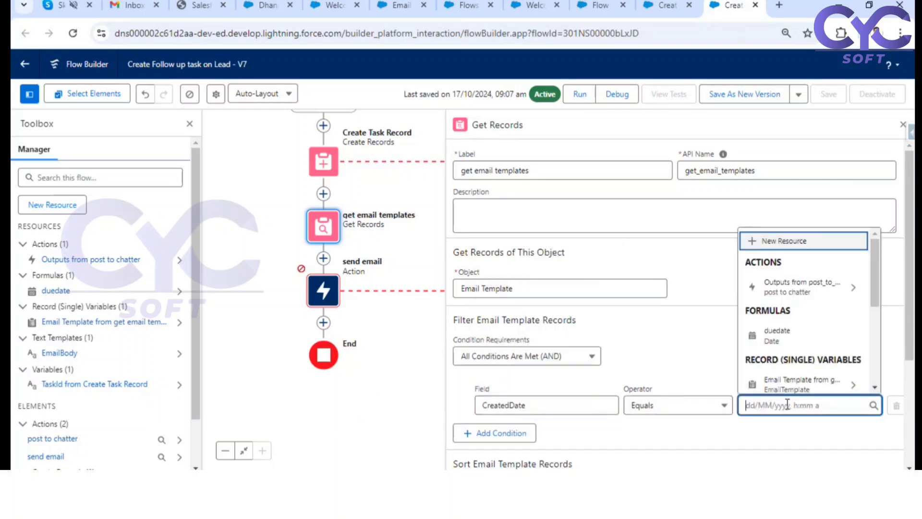
{"action": "type", "text": "T"}
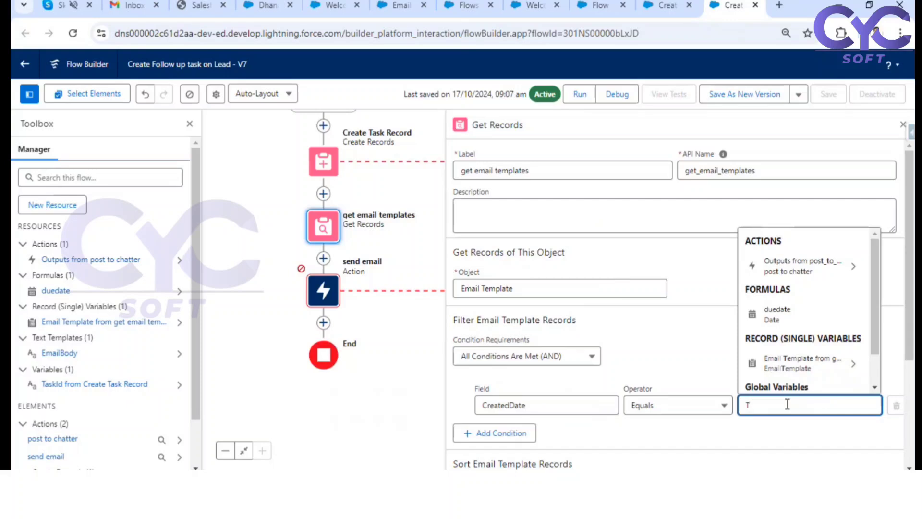
{"action": "key", "text": "BackSpace"}
{"action": "type", "text": "Today"}
{"action": "left_click", "coordinate": [744, 421]}
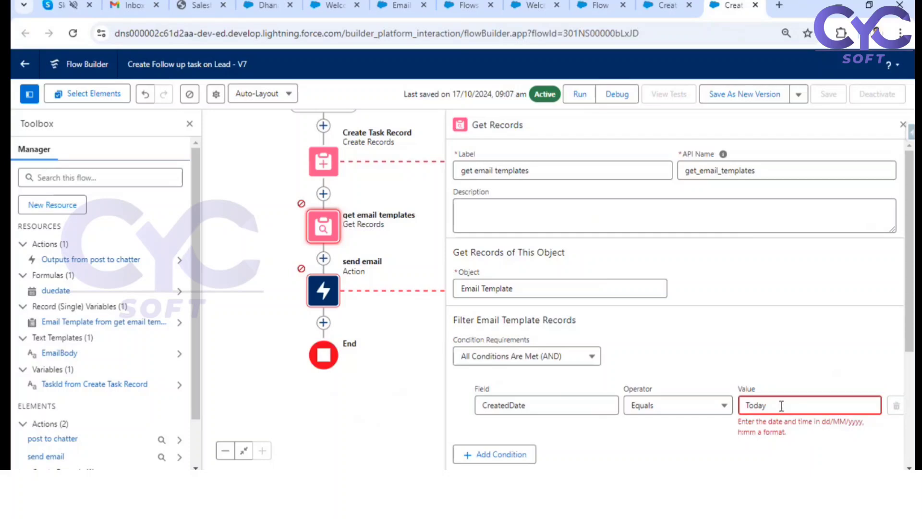
{"action": "left_click_drag", "start_coordinate": [775, 404], "coordinate": [737, 405]}
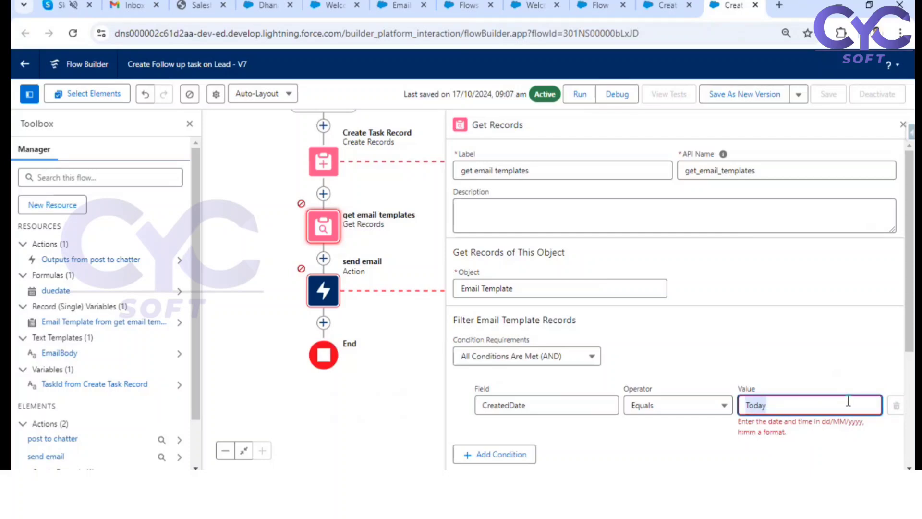
{"action": "key", "text": "BackSpace"}
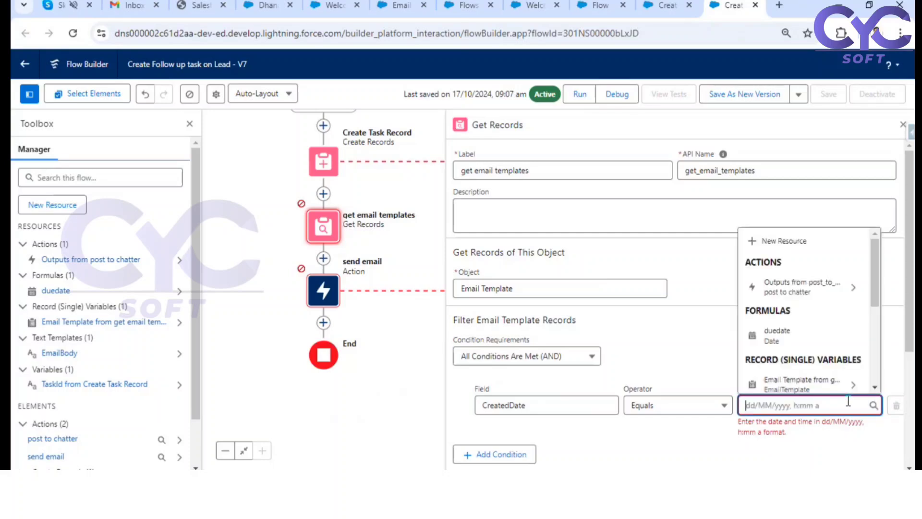
Step: Set the CreatedDate condition's value to the duedate formula resource
{"action": "left_click", "coordinate": [781, 339]}
{"action": "scroll", "coordinate": [71, 358], "scroll_direction": "down", "scroll_amount": 1}
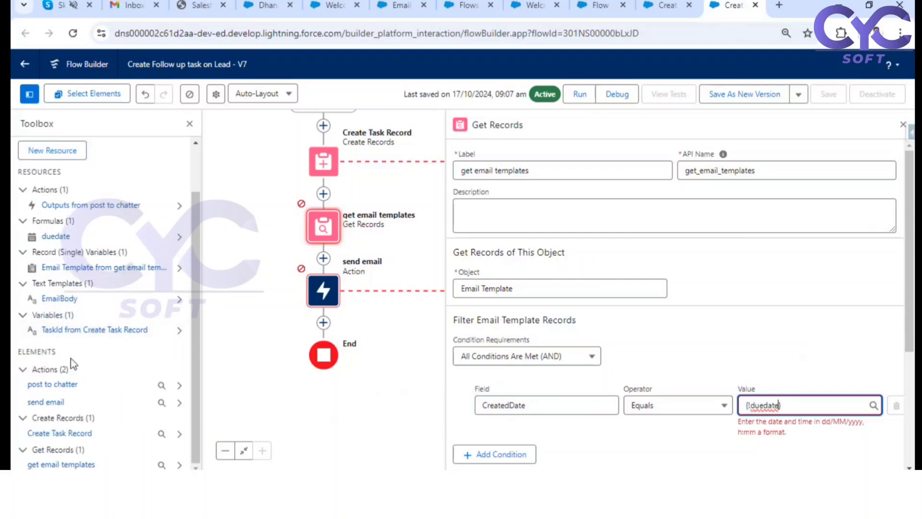
{"action": "scroll", "coordinate": [58, 191], "scroll_direction": "up", "scroll_amount": 1}
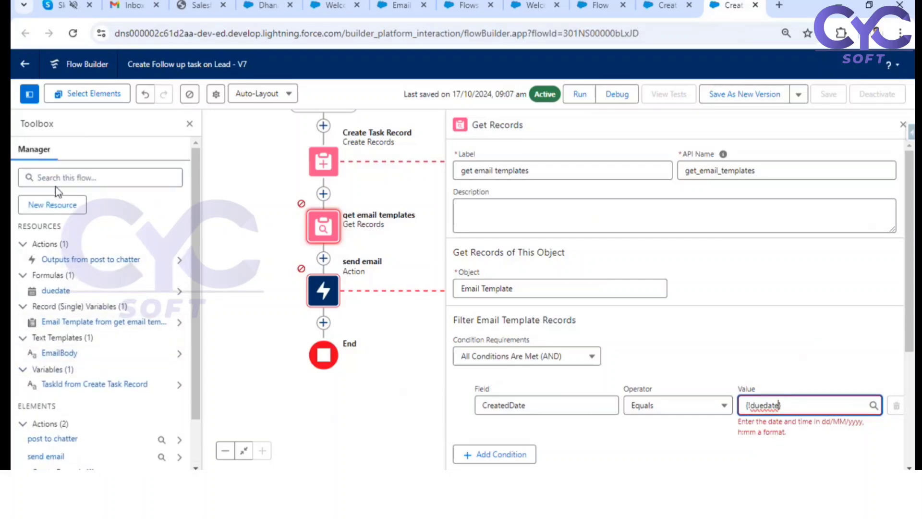
Step: Find the duedate formula resource, copy only its {!$Flow.CurrentDate} reference without the +3, and cancel out of the formula
{"action": "left_click", "coordinate": [59, 179]}
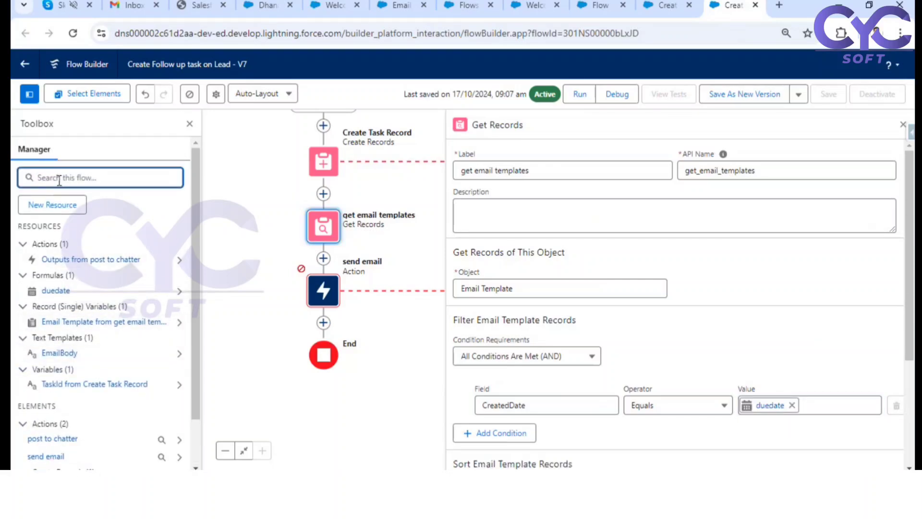
{"action": "type", "text": "due"}
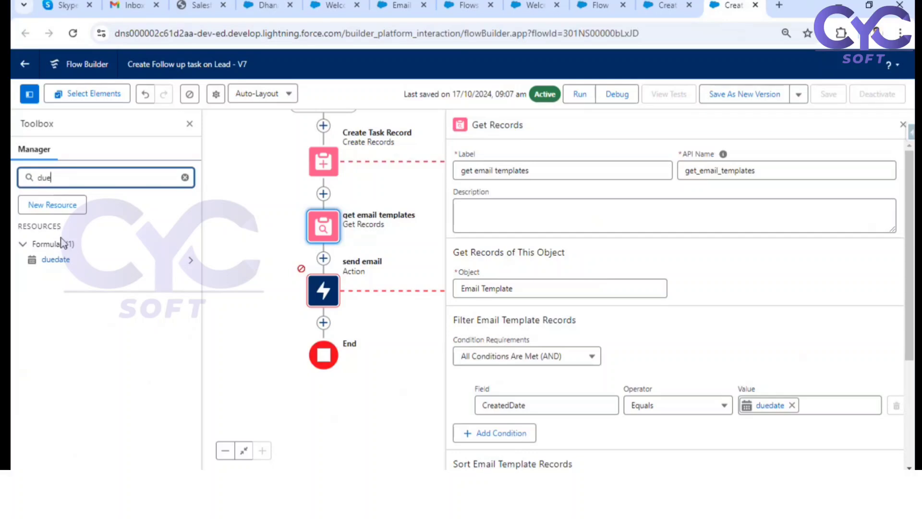
{"action": "left_click", "coordinate": [77, 260]}
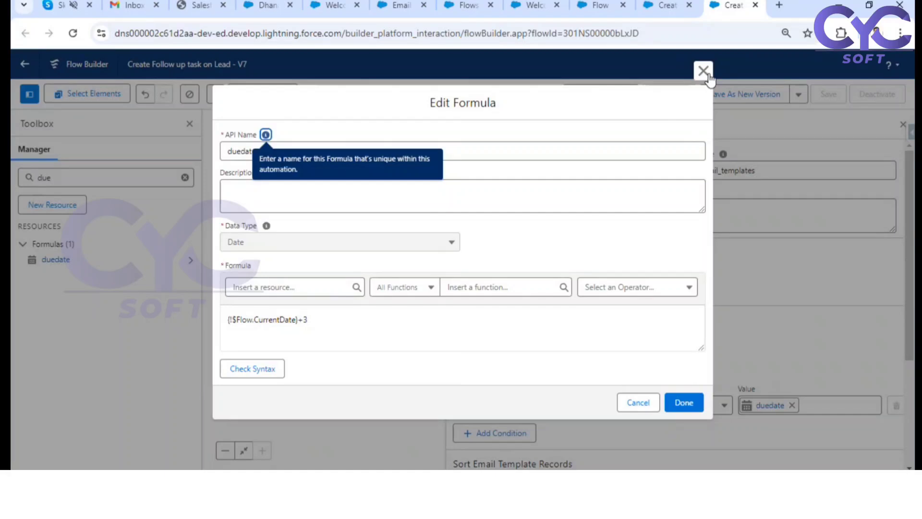
{"action": "left_click", "coordinate": [322, 318]}
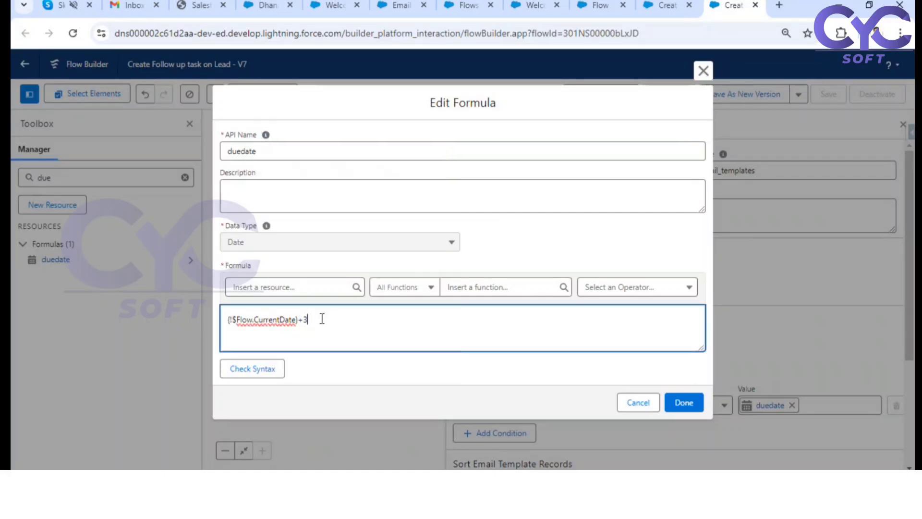
{"action": "key", "text": "BackSpace"}
{"action": "key", "text": "BackSpace"}
{"action": "left_click_drag", "start_coordinate": [309, 320], "coordinate": [222, 321]}
{"action": "key", "text": "ctrl+c"}
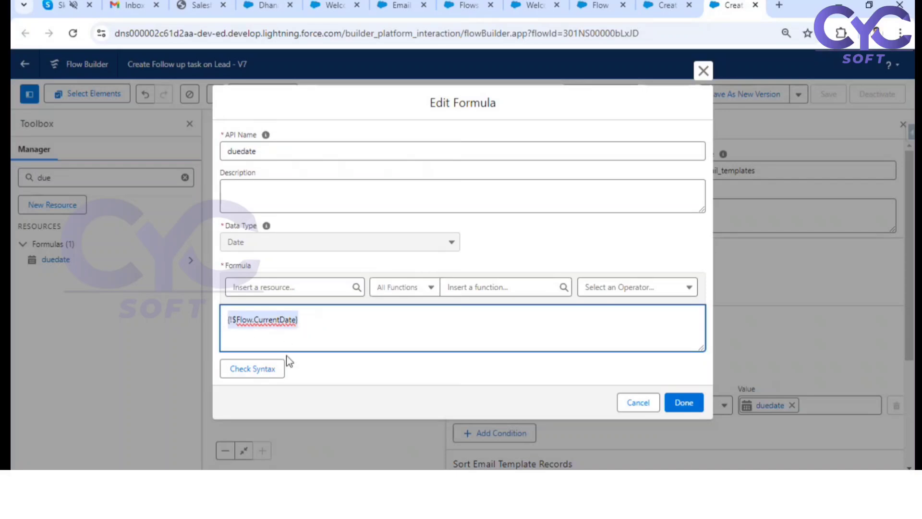
{"action": "left_click", "coordinate": [635, 405]}
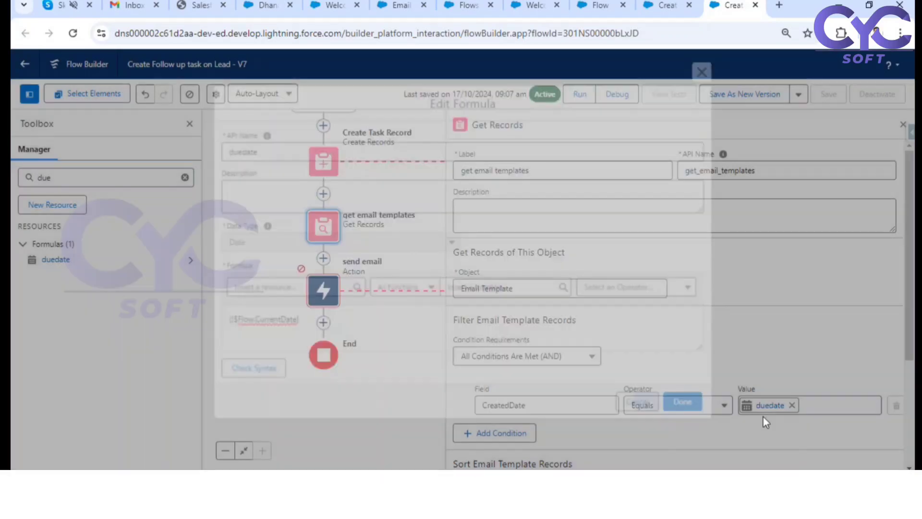
Step: Replace the CreatedDate condition's duedate value with {!$Flow.CurrentDate} and close the get email templates element
{"action": "left_click", "coordinate": [793, 406]}
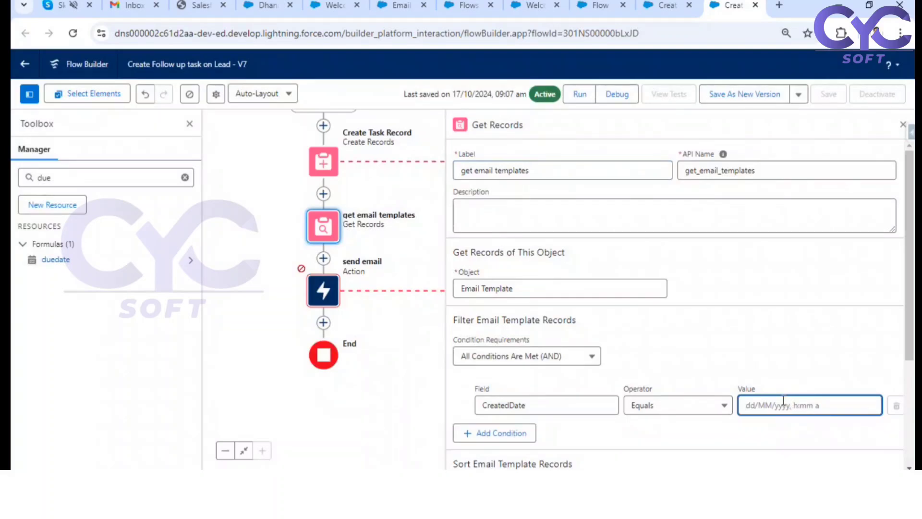
{"action": "key", "text": "ctrl+v"}
{"action": "left_click", "coordinate": [813, 373]}
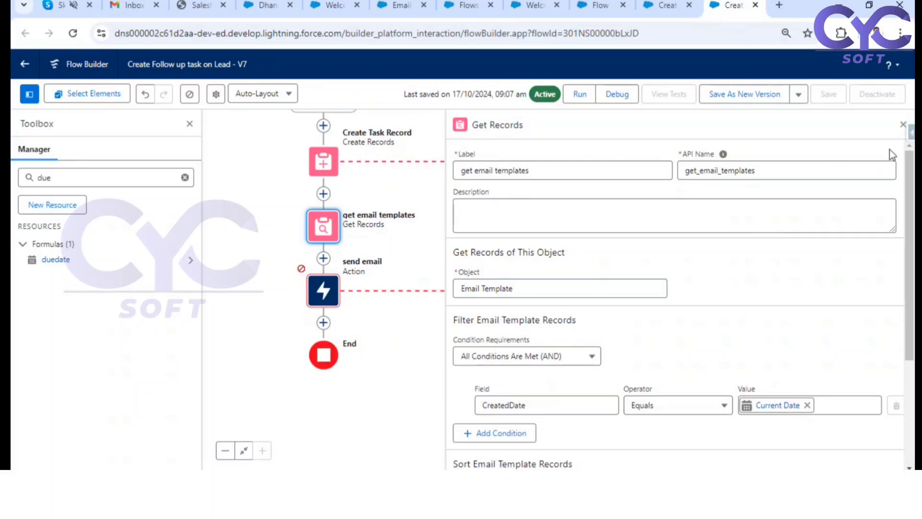
{"action": "left_click", "coordinate": [903, 124]}
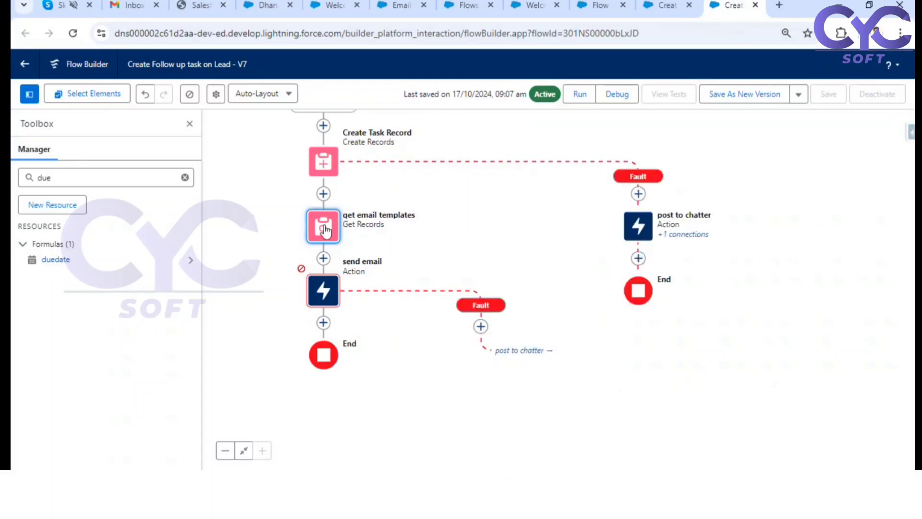
Step: In the send email action, replace the hard-coded Email Template ID with the Email Template ID field from get email templates
{"action": "left_click", "coordinate": [330, 294]}
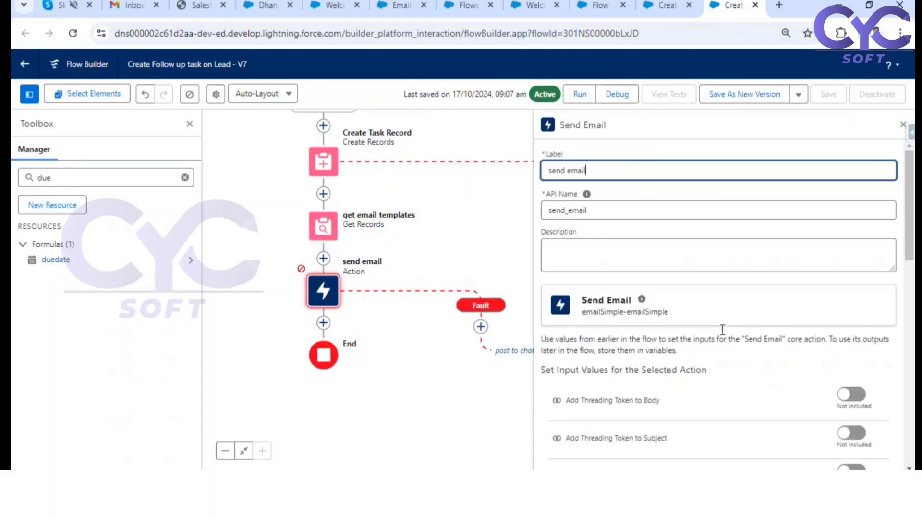
{"action": "scroll", "coordinate": [625, 264], "scroll_direction": "down", "scroll_amount": 5}
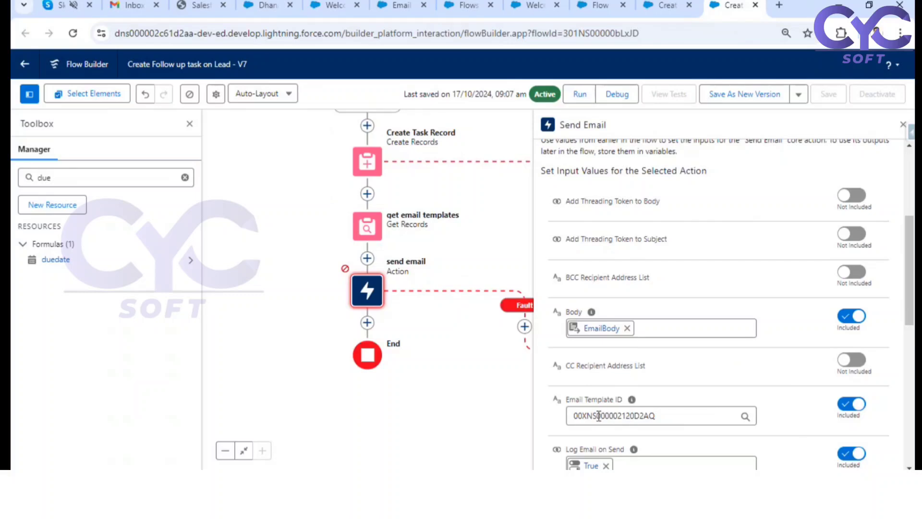
{"action": "left_click_drag", "start_coordinate": [658, 416], "coordinate": [575, 410]}
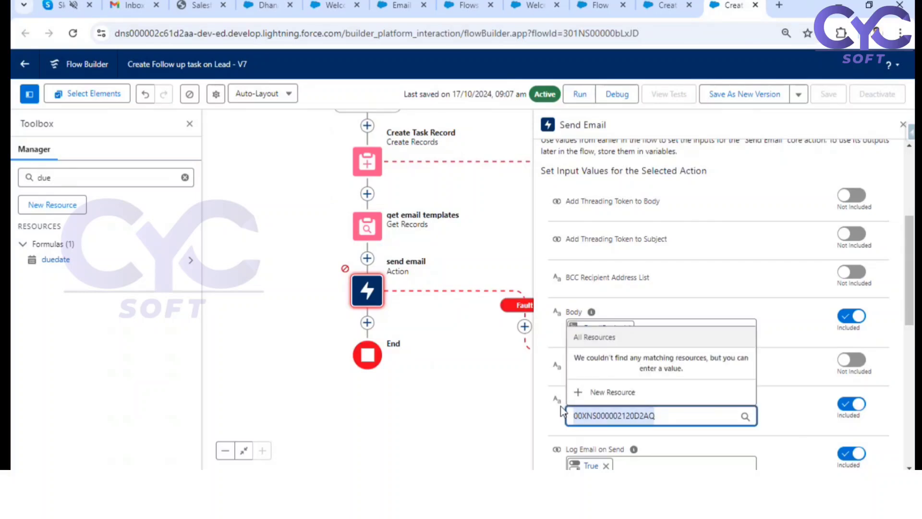
{"action": "key", "text": "BackSpace"}
{"action": "type", "text": "get"}
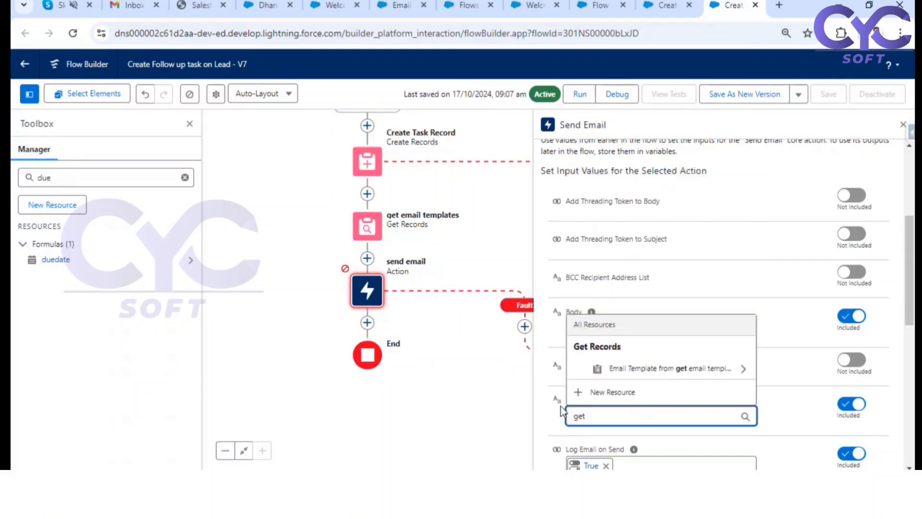
{"action": "left_click", "coordinate": [692, 368]}
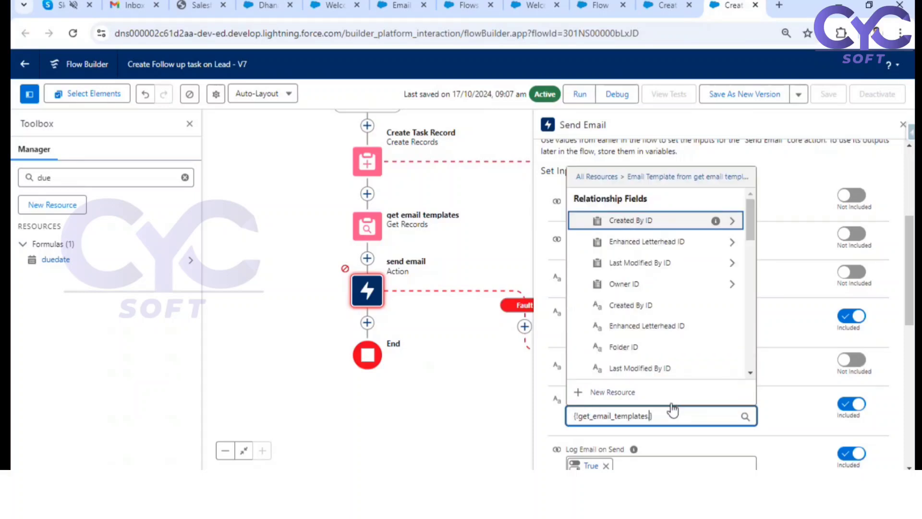
{"action": "type", "text": "id"}
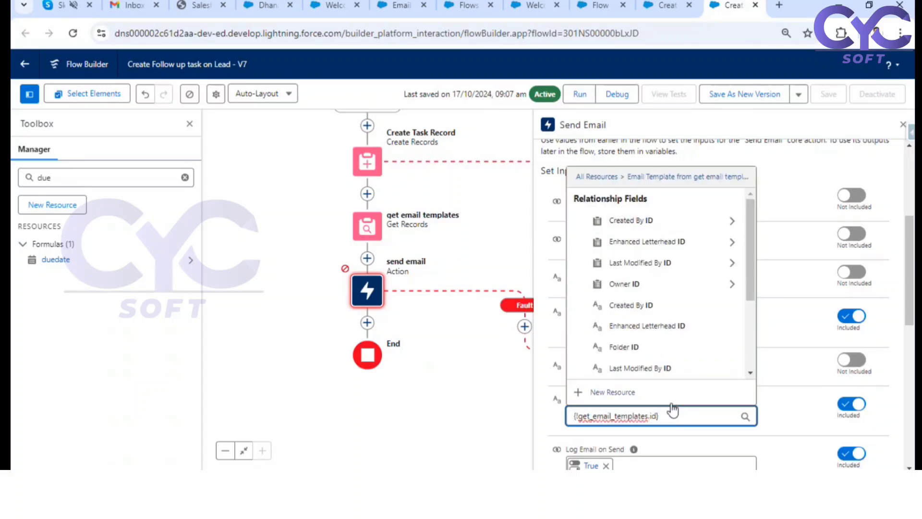
{"action": "scroll", "coordinate": [684, 344], "scroll_direction": "down", "scroll_amount": 3}
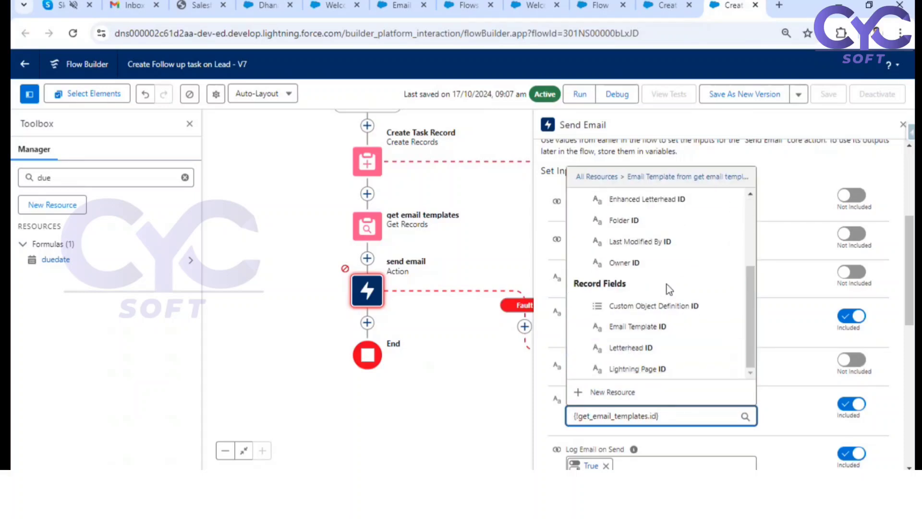
{"action": "left_click", "coordinate": [644, 327]}
{"action": "left_click", "coordinate": [686, 416]}
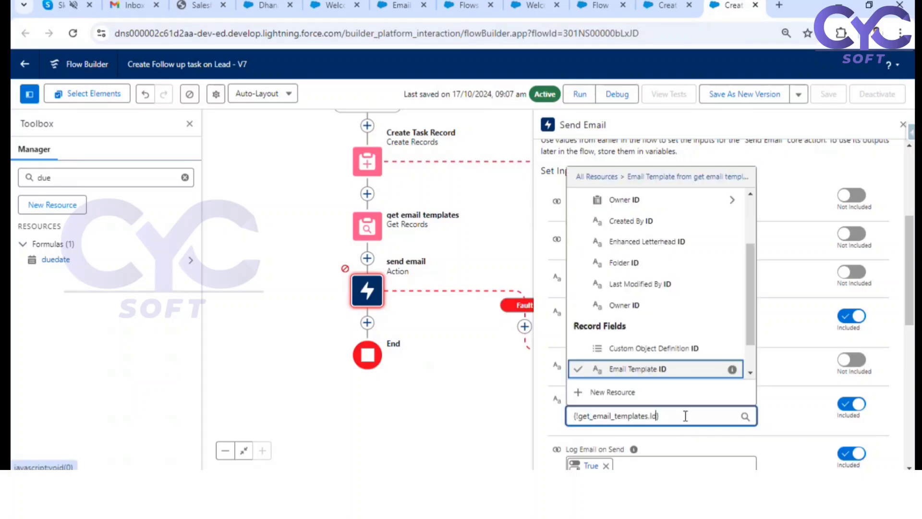
{"action": "left_click", "coordinate": [788, 403]}
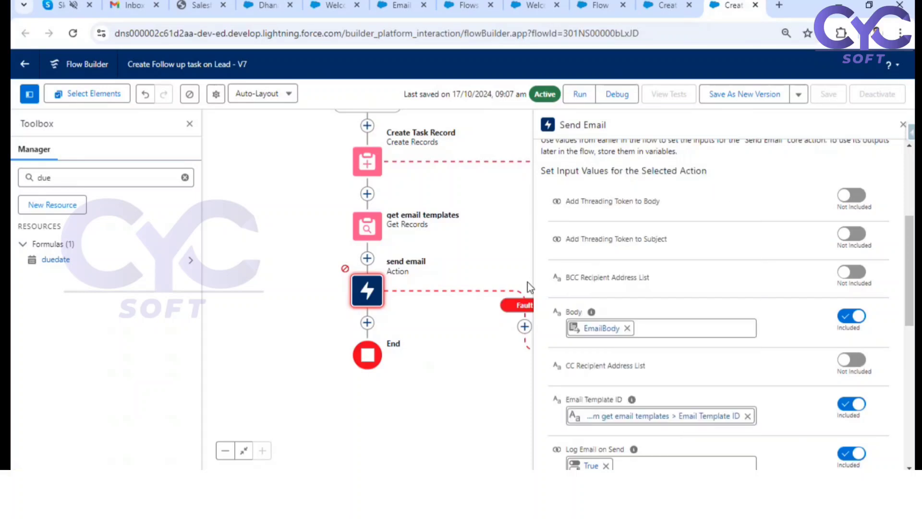
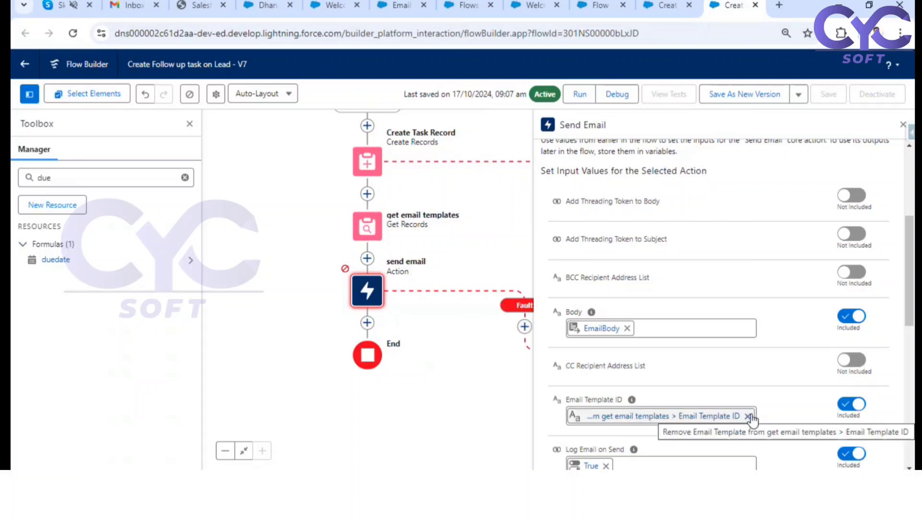
Step: Review the Email Template ID and the other input values of the send email action, and close its properties
{"action": "left_click_drag", "start_coordinate": [568, 398], "coordinate": [603, 396]}
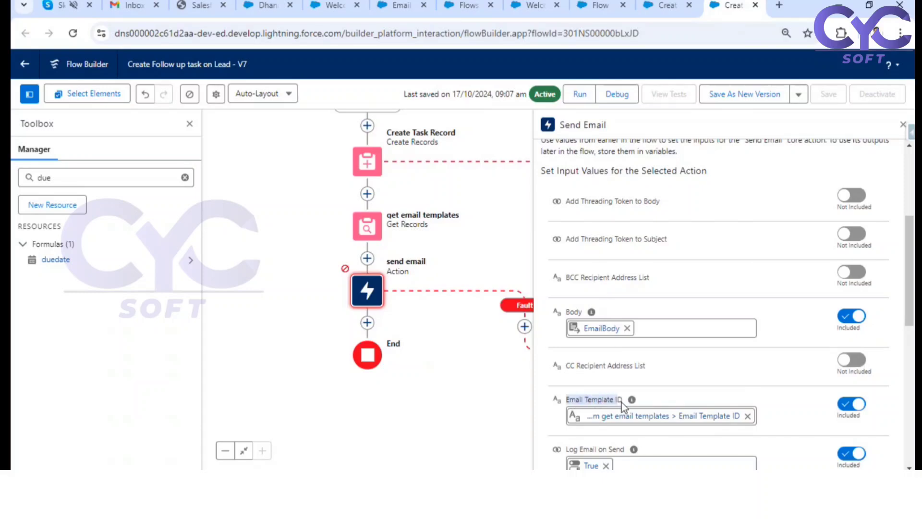
{"action": "scroll", "coordinate": [622, 402], "scroll_direction": "down", "scroll_amount": 3}
{"action": "scroll", "coordinate": [622, 402], "scroll_direction": "up", "scroll_amount": 3}
{"action": "left_click", "coordinate": [902, 126]}
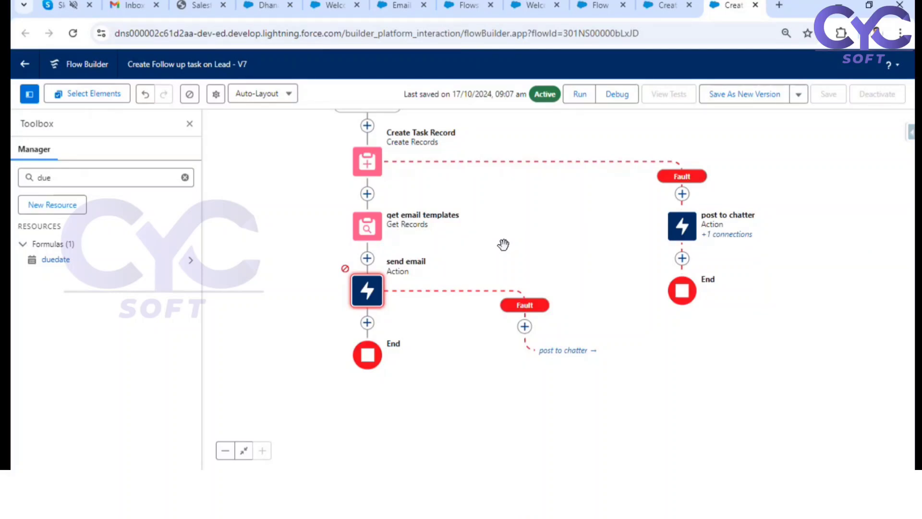
{"action": "left_click_drag", "start_coordinate": [289, 243], "coordinate": [340, 321]}
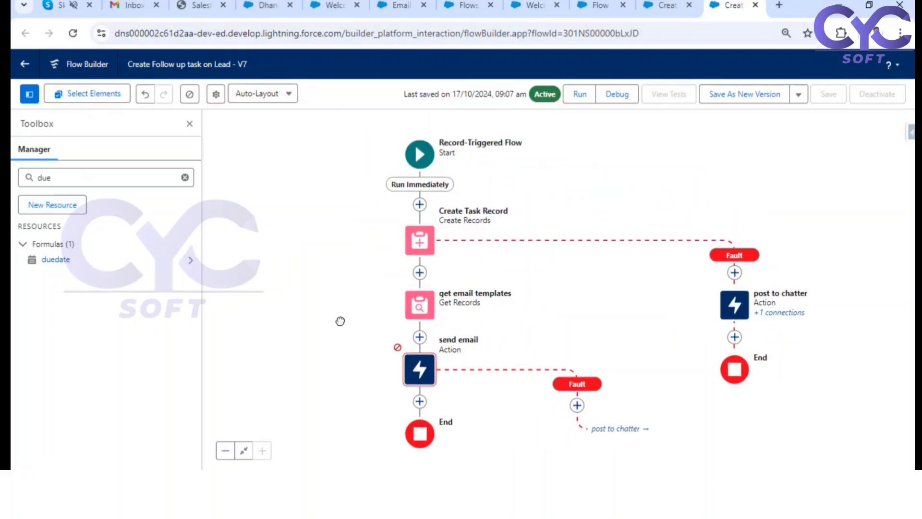